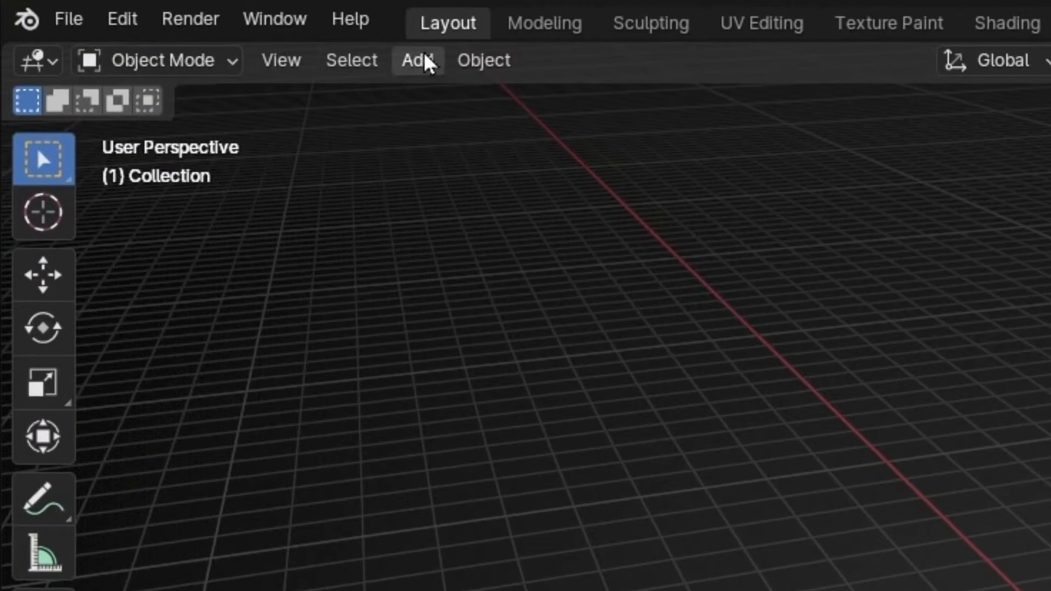
- Search the add-on preferences for "add mesh" and make sure the Add Mesh: Extra Objects add-on is enabled
left_click(161, 36)
mouse_move(430, 98)
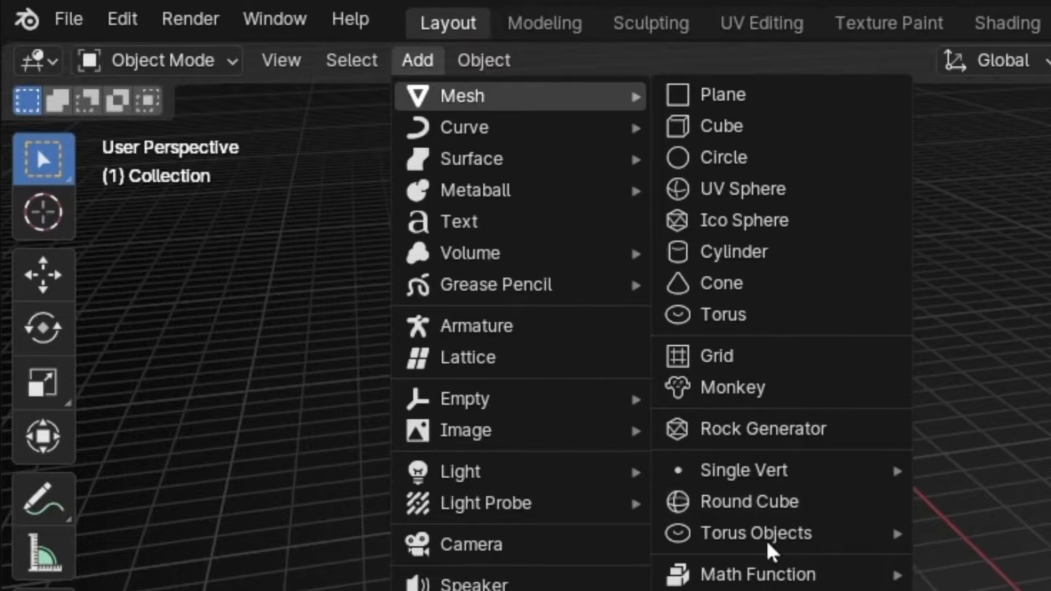
left_click(129, 18)
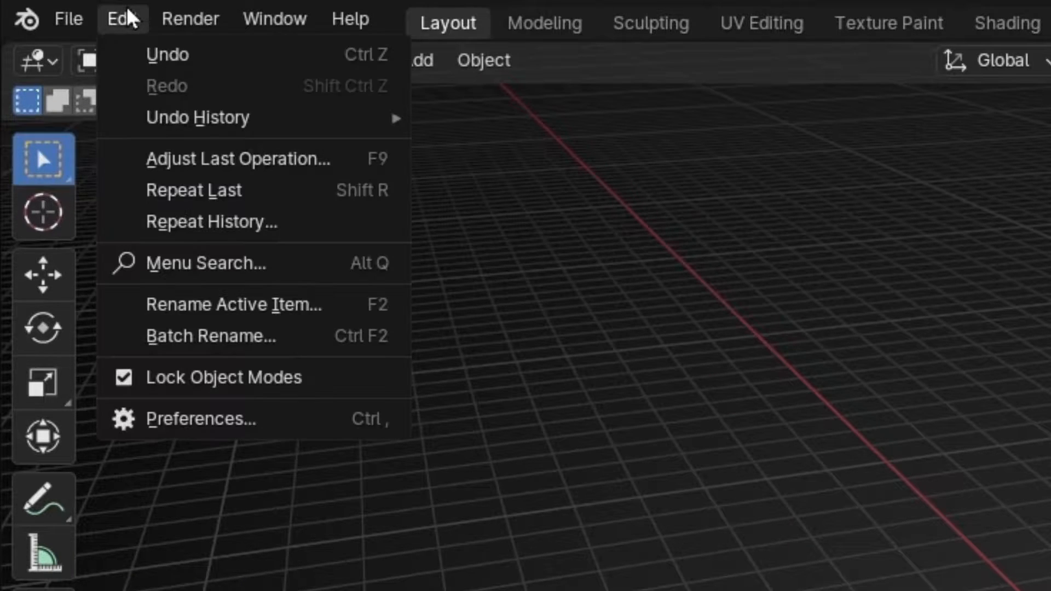
left_click(215, 419)
left_click(57, 291)
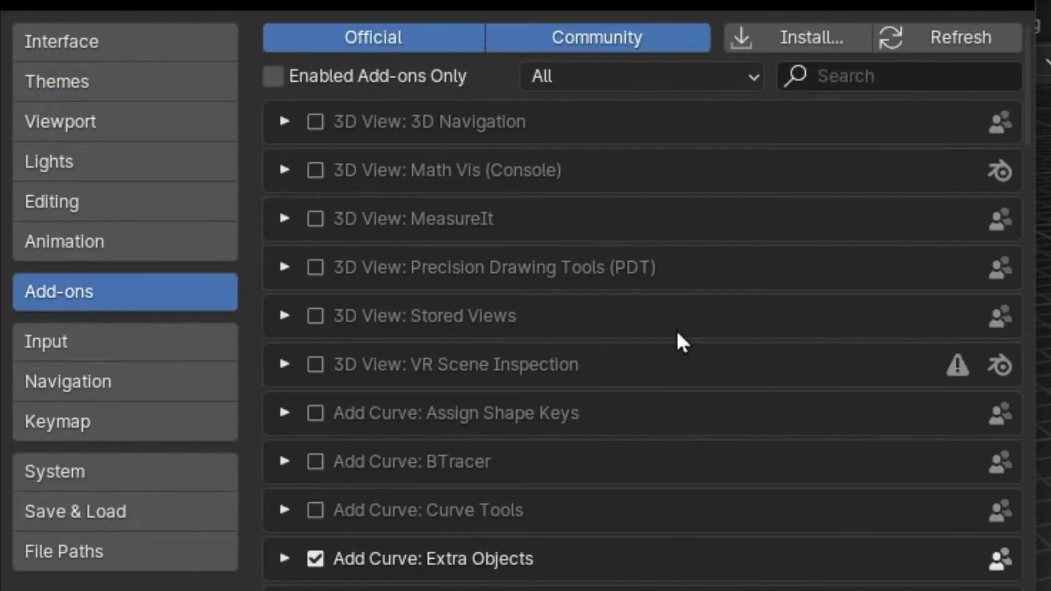
left_click(899, 79)
type("a")
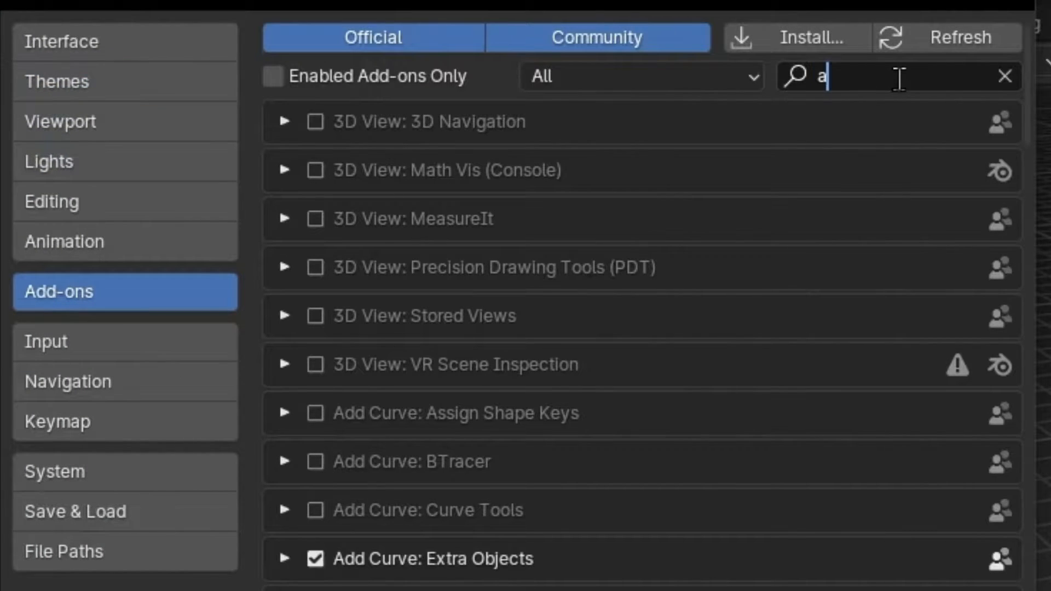
type("dd mesh")
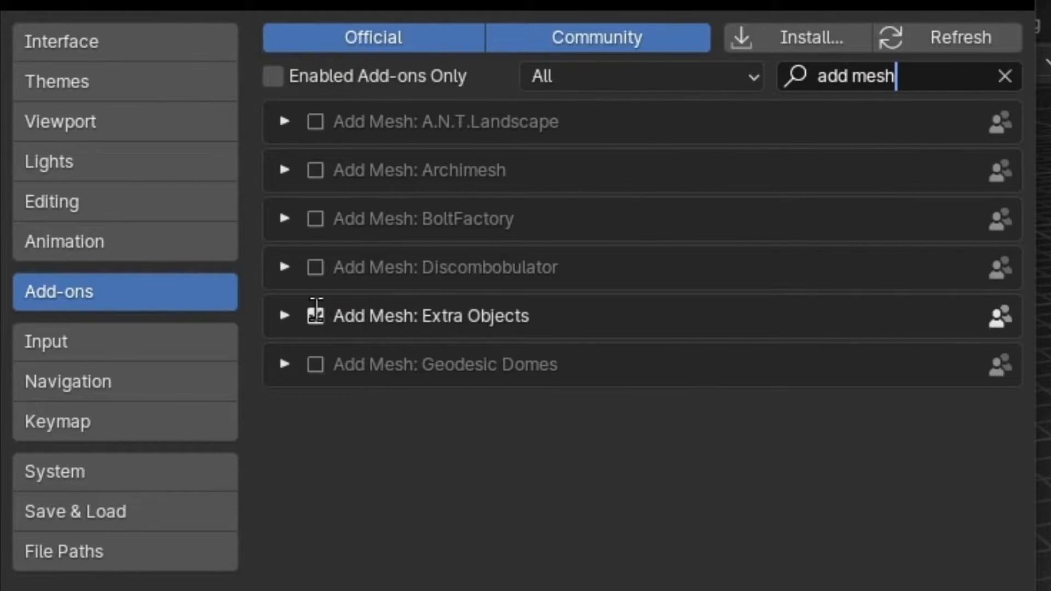
left_click(315, 316)
left_click(315, 316)
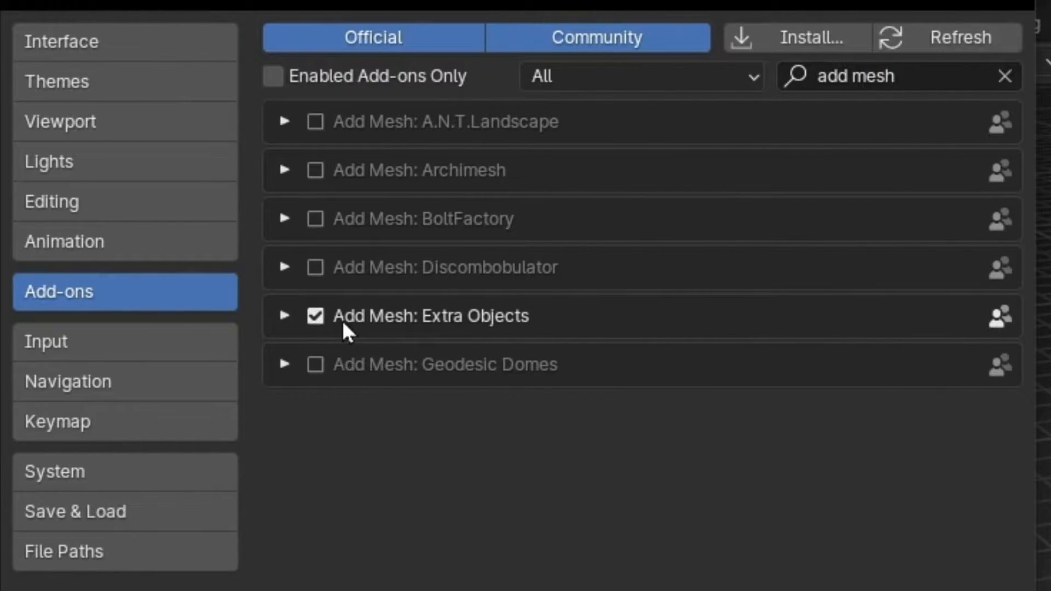
left_click(1007, 6)
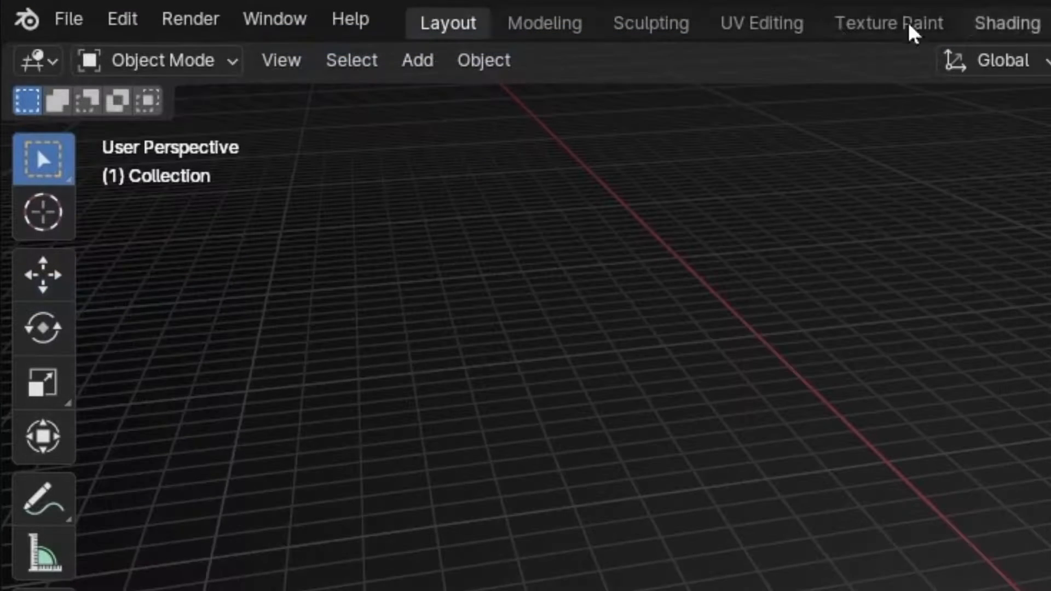
- Add a Round Cube mesh and stretch its Z size to about 4.79
left_click(408, 61)
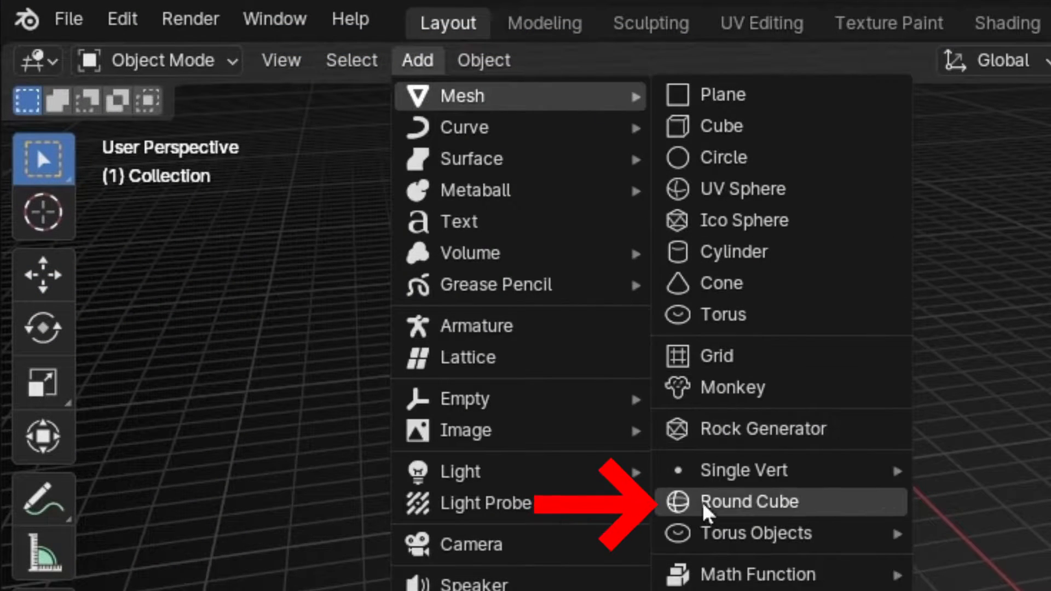
left_click(742, 502)
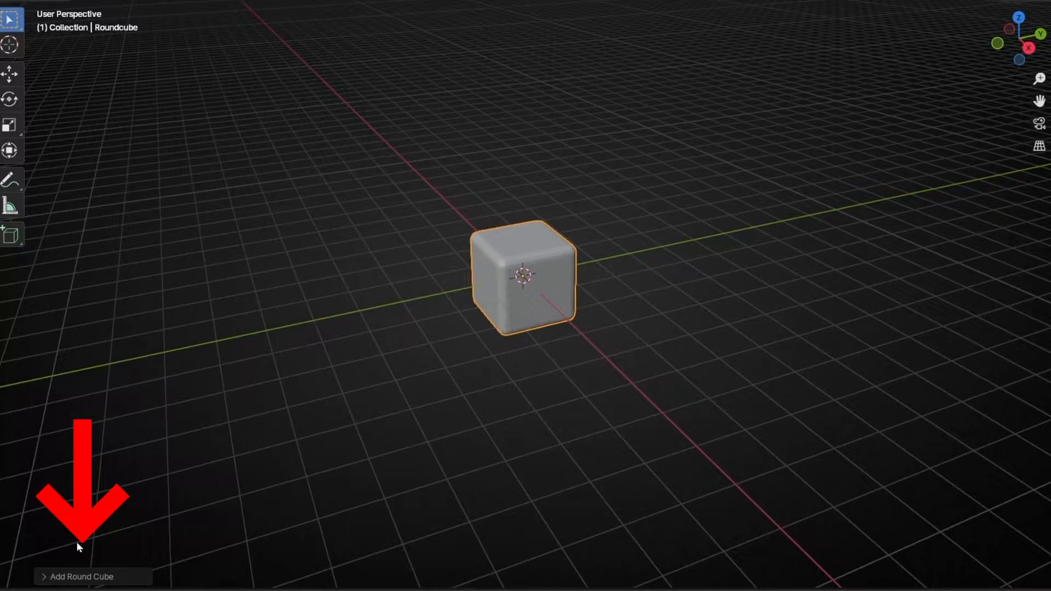
left_click(76, 577)
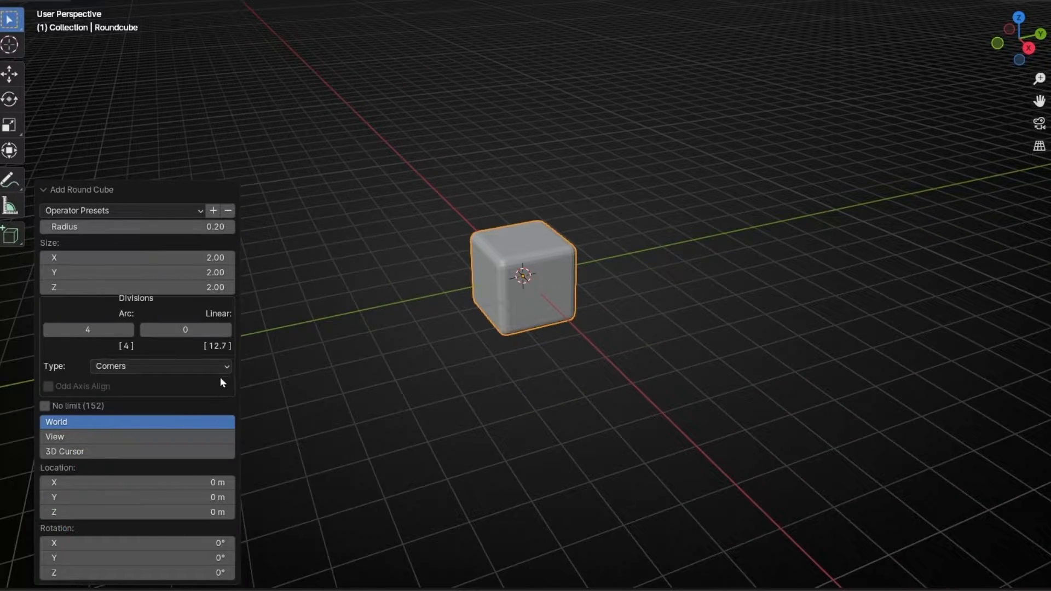
middle_click_drag(528, 285, 493, 267)
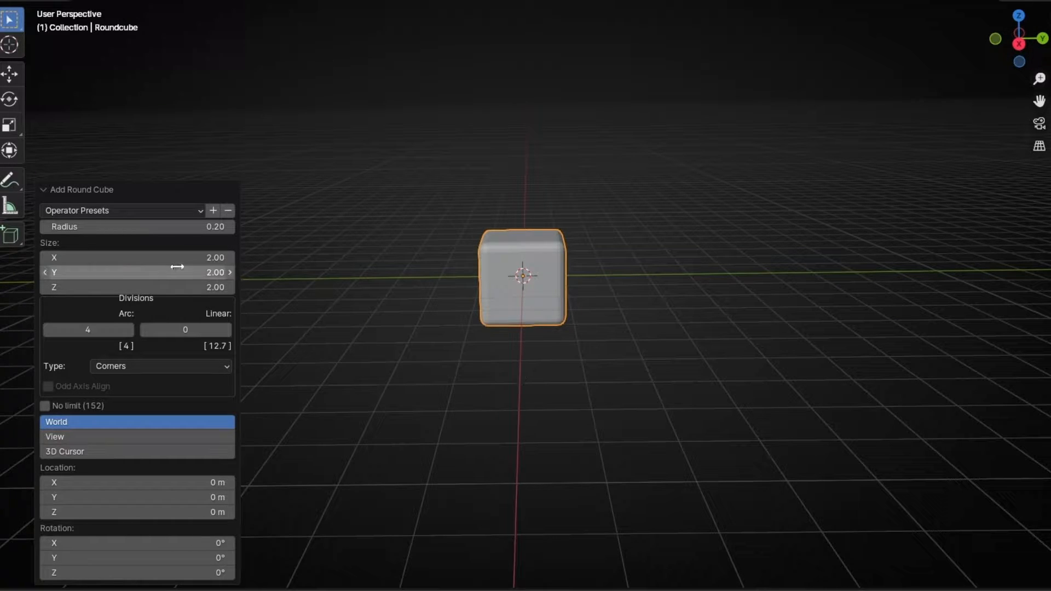
left_click_drag(158, 285, 222, 285)
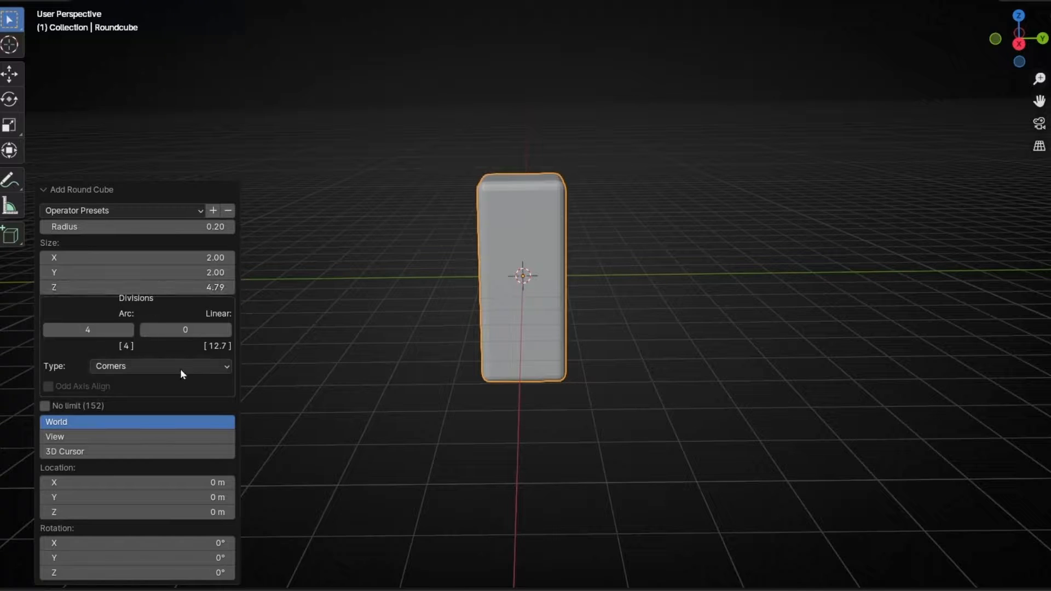
- Set the round cube's corner radius to 1.00 to give it a capsule shape
left_click(230, 227)
left_click(229, 228)
left_click(229, 228)
left_click(230, 227)
left_click(229, 227)
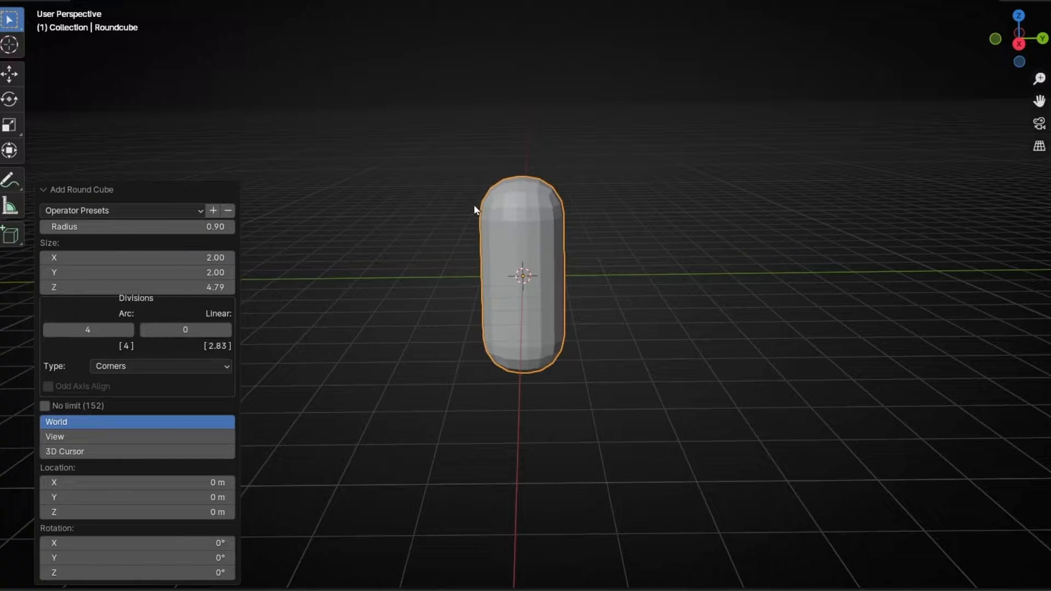
left_click(230, 227)
- Set the round cube's arc divisions to 20 and deselect the object
scroll(523, 257, "up", 5)
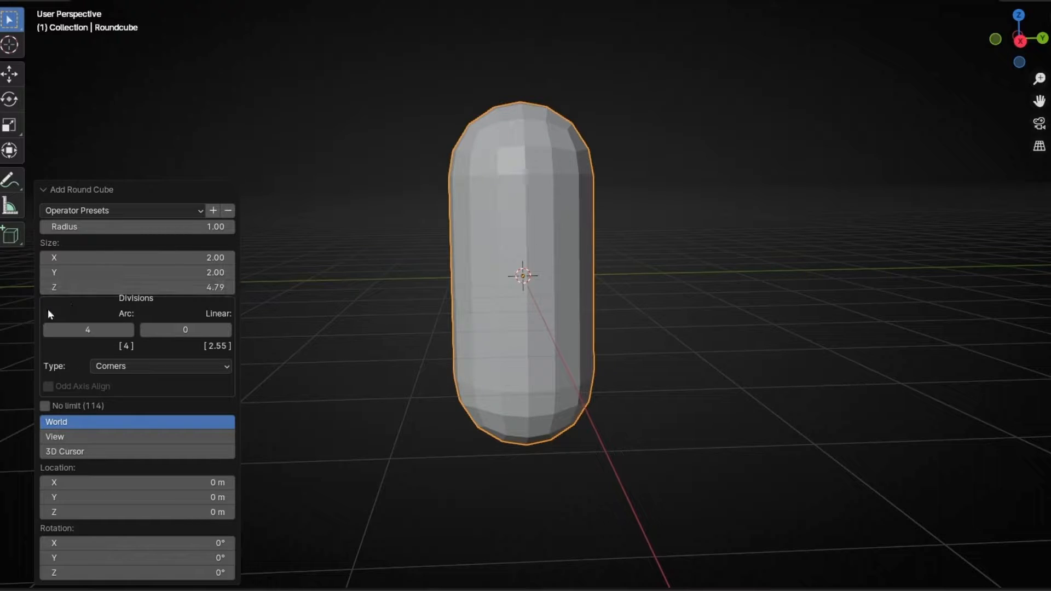
left_click(131, 335)
left_click(130, 335)
left_click(131, 335)
left_click(131, 334)
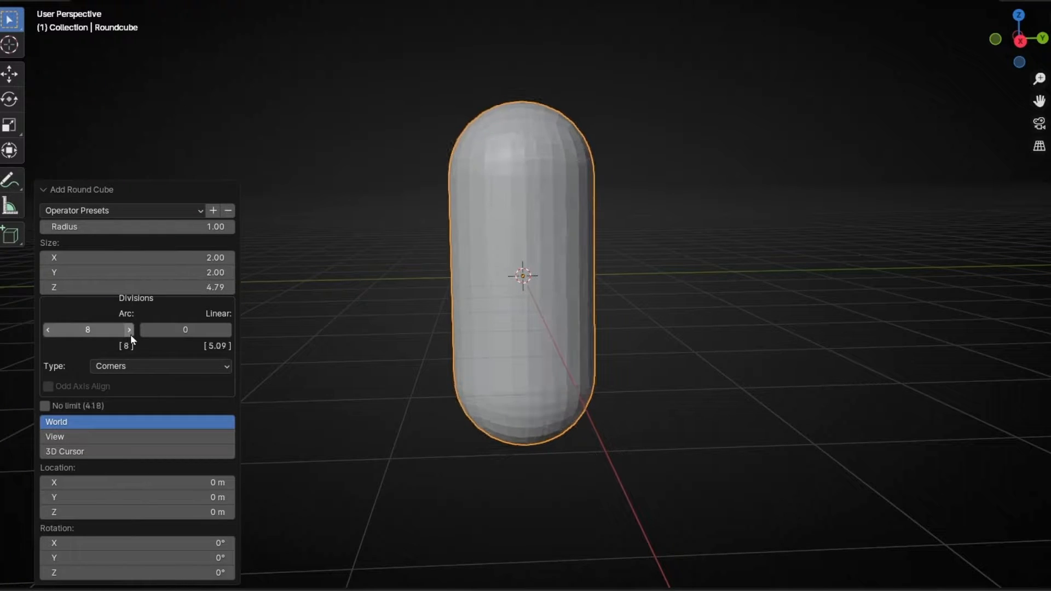
left_click(131, 335)
left_click(131, 334)
left_click(131, 335)
left_click(131, 334)
left_click(130, 334)
left_click(130, 334)
left_click(130, 334)
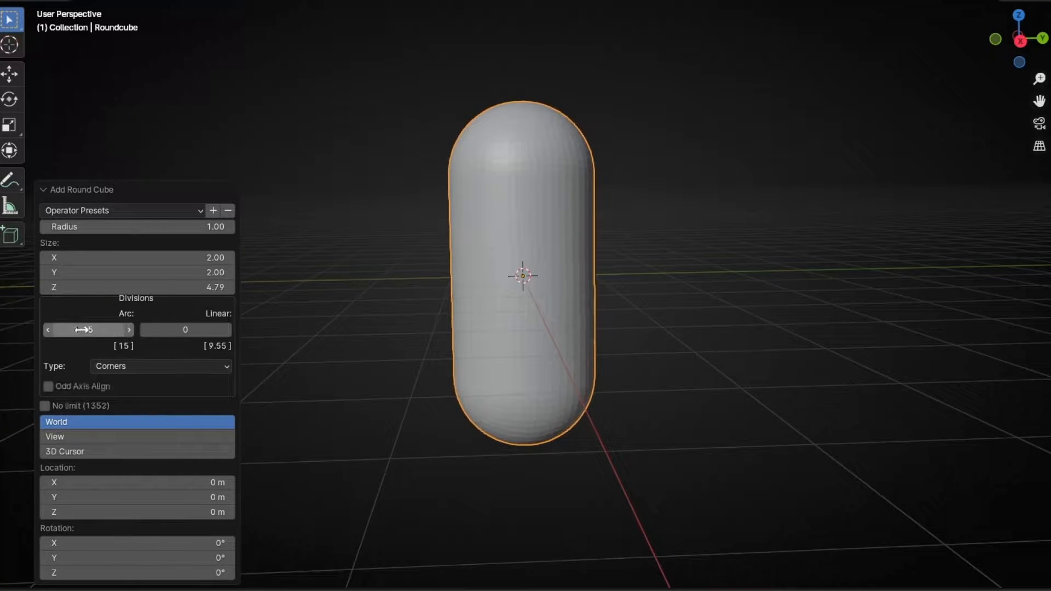
left_click(82, 331)
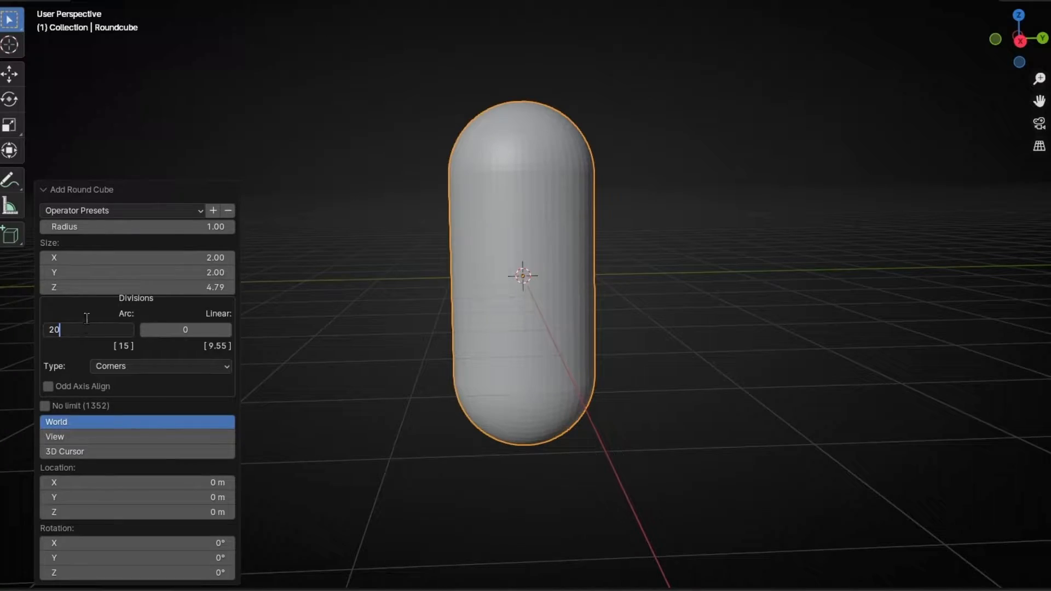
key("Return")
middle_click_drag(484, 212, 370, 217)
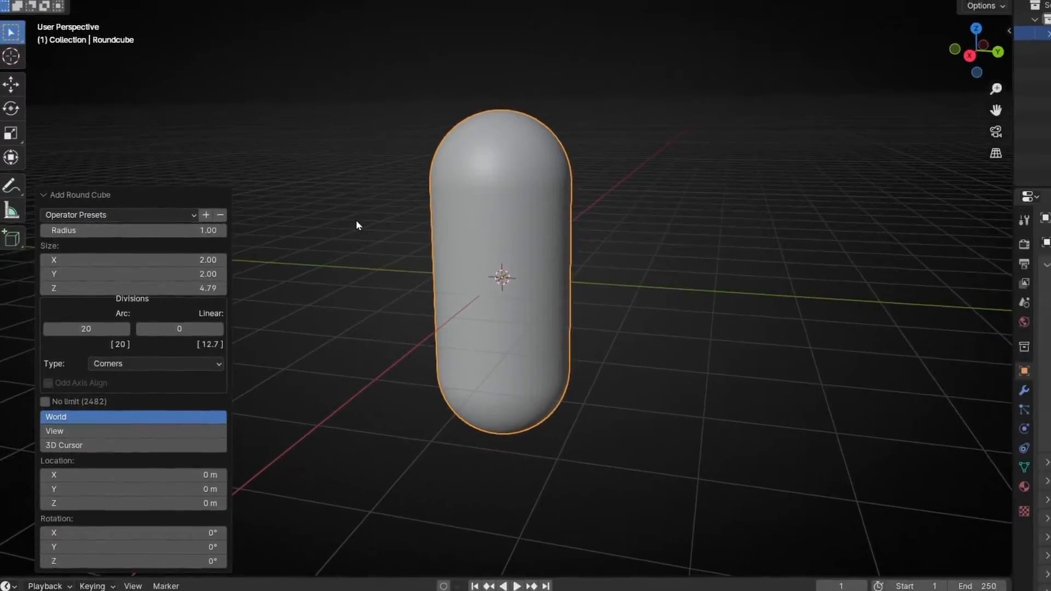
left_click(356, 224)
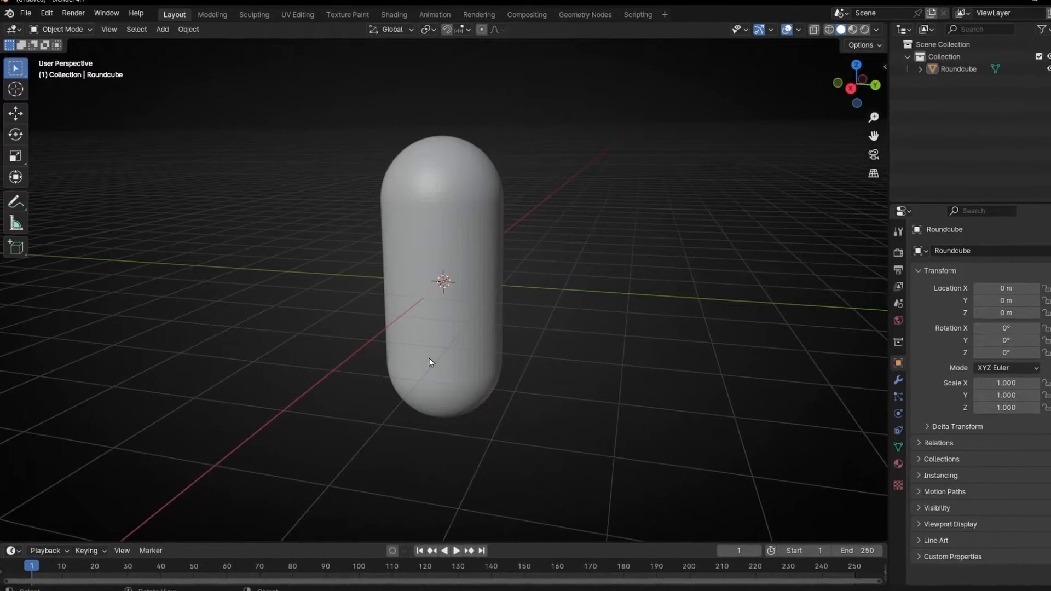
- Put the capsule in Edit Mode and add a horizontal loop cut around the middle of its straight section
middle_click_drag(430, 358, 449, 337)
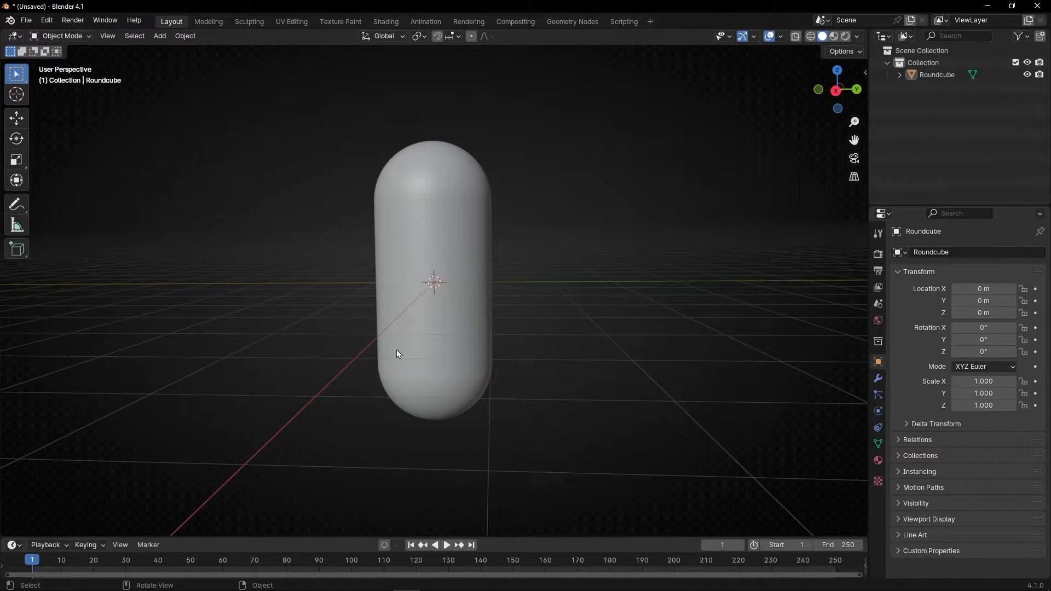
left_click(447, 261)
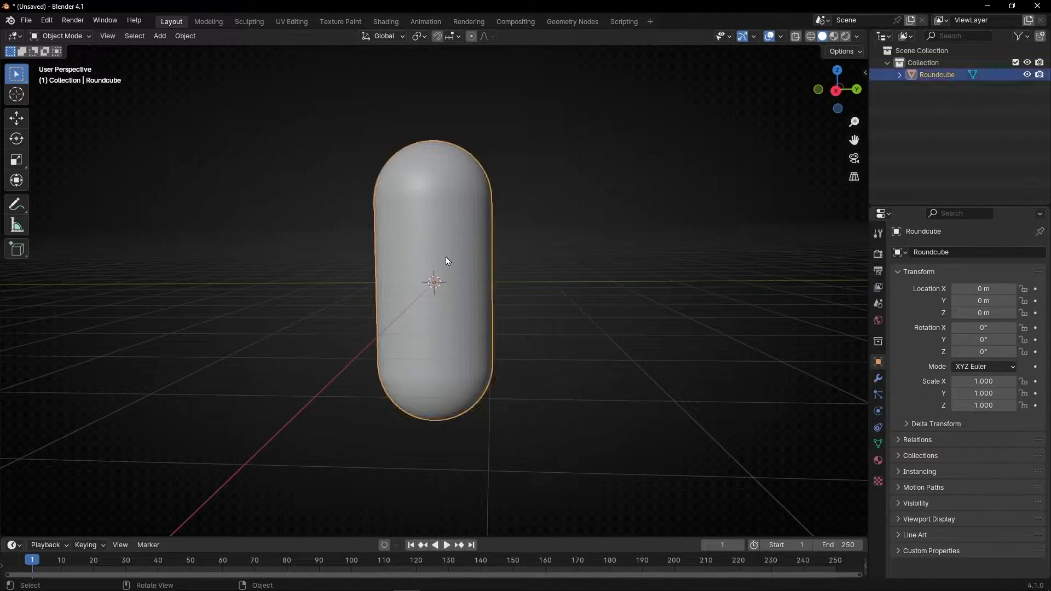
left_click(82, 41)
left_click(72, 61)
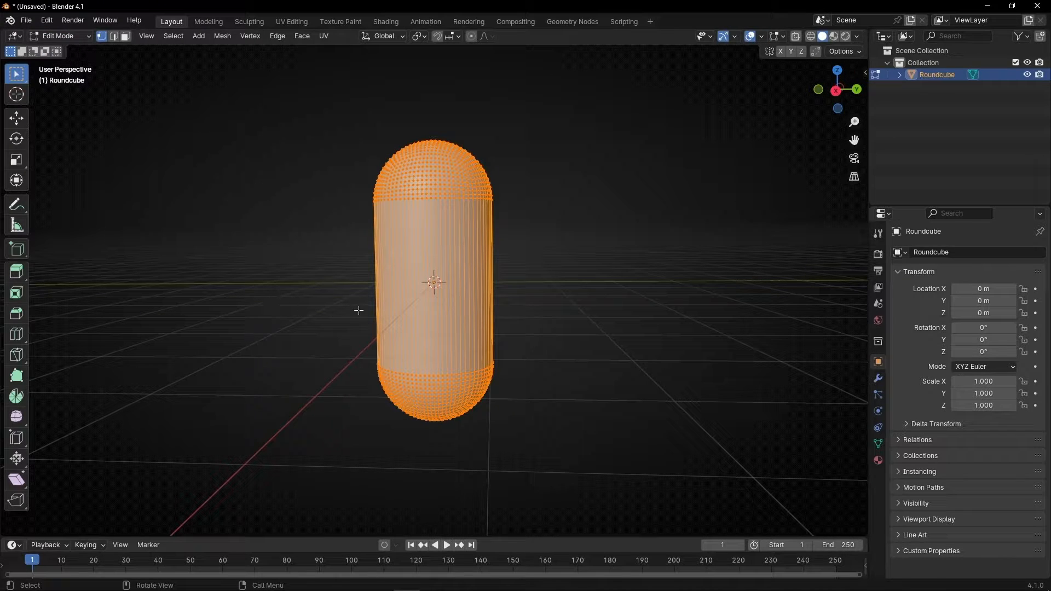
scroll(435, 287, "up", 1)
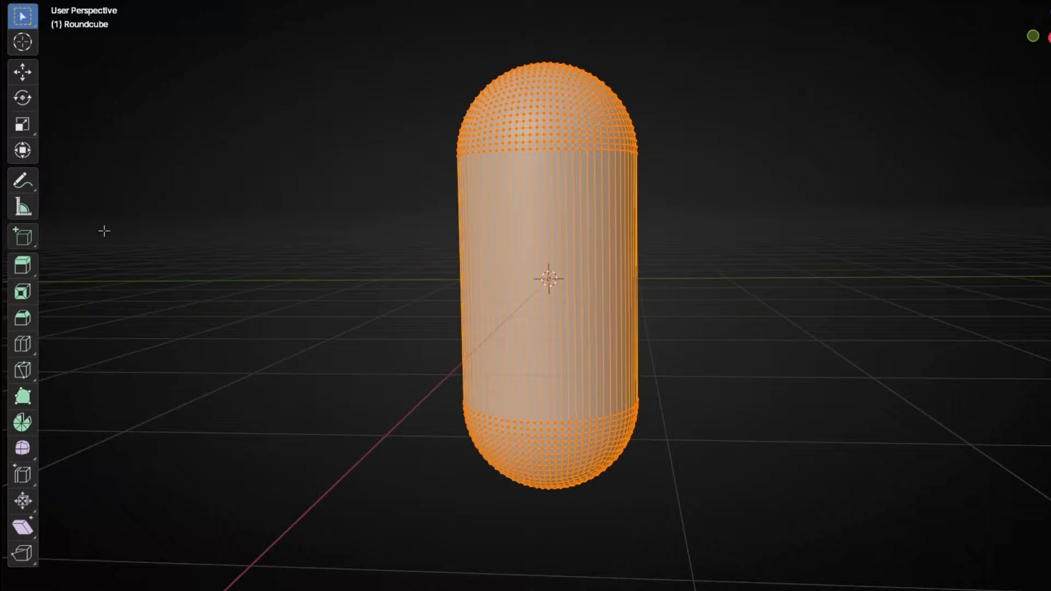
left_click(22, 345)
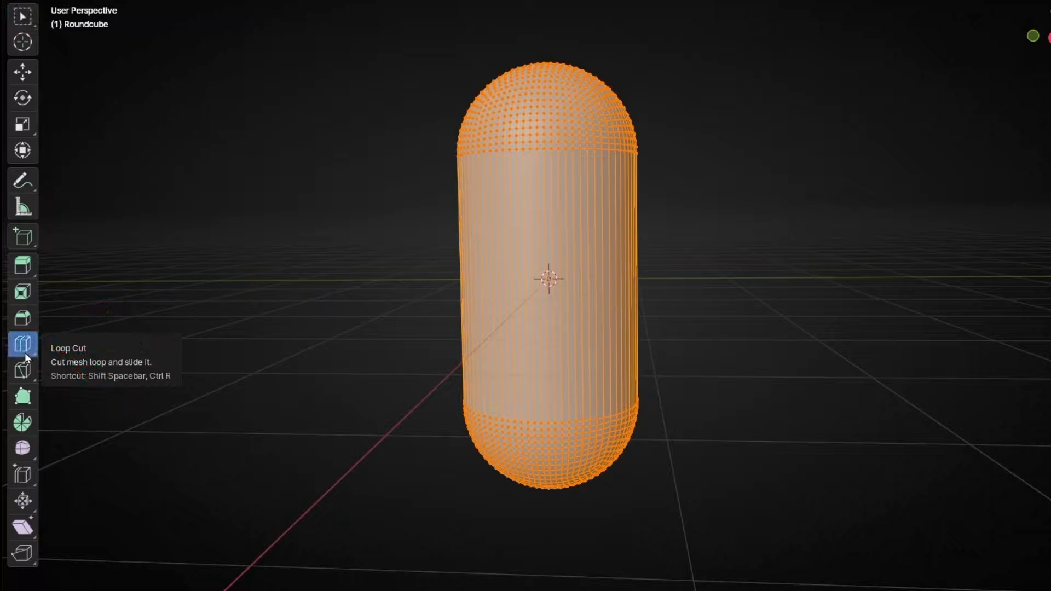
left_click(505, 290)
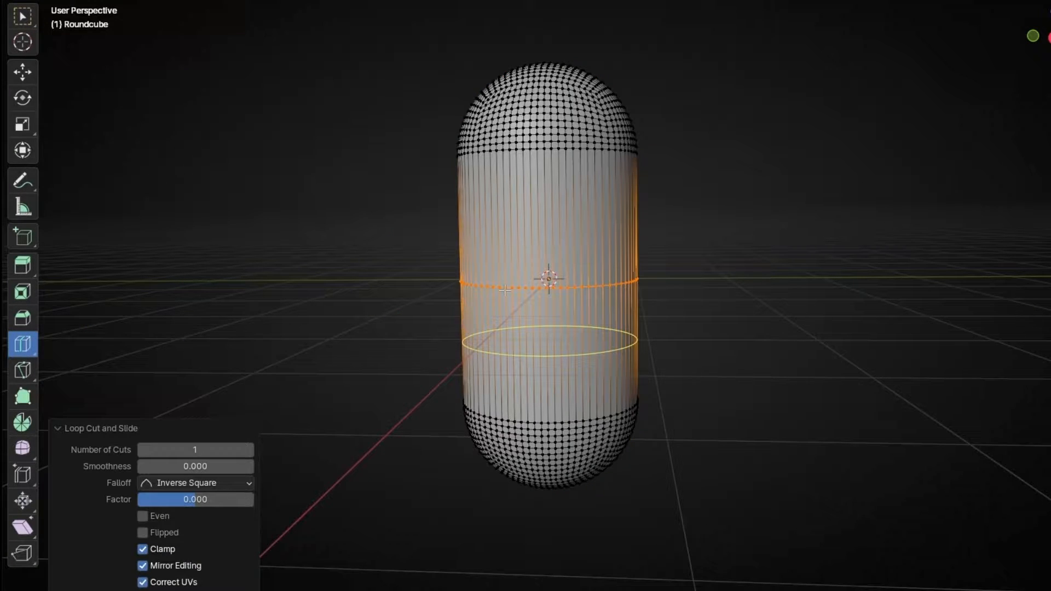
- Set the loop cut's number of cuts to 17 so the straight section is divided into roughly square faces
left_click(249, 449)
left_click(249, 449)
left_click(249, 449)
left_click(249, 449)
left_click(249, 449)
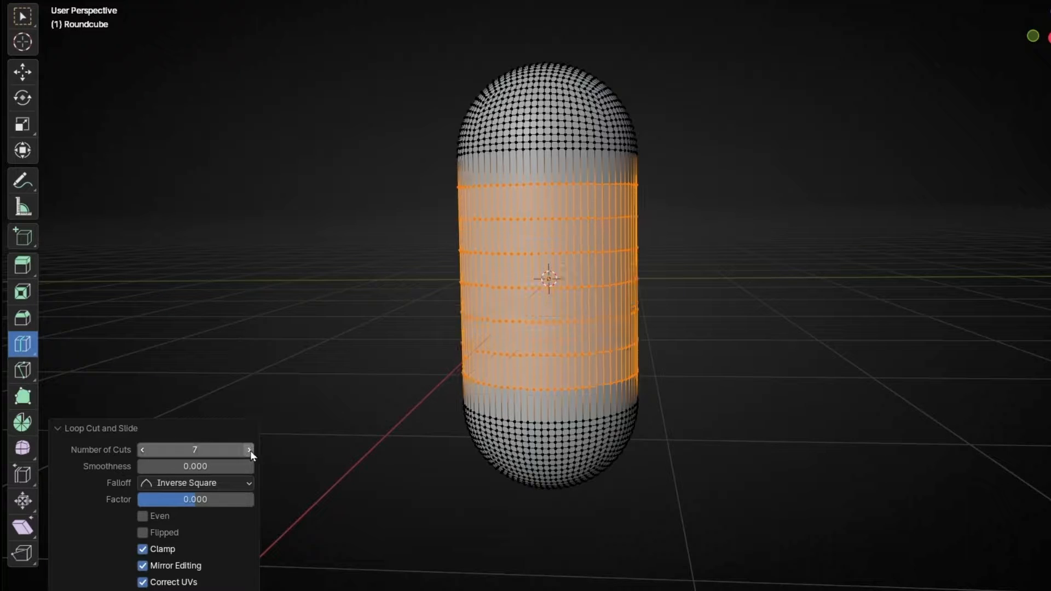
left_click(249, 450)
left_click(249, 449)
left_click(249, 450)
left_click(249, 449)
left_click(249, 449)
left_click(249, 449)
left_click(249, 449)
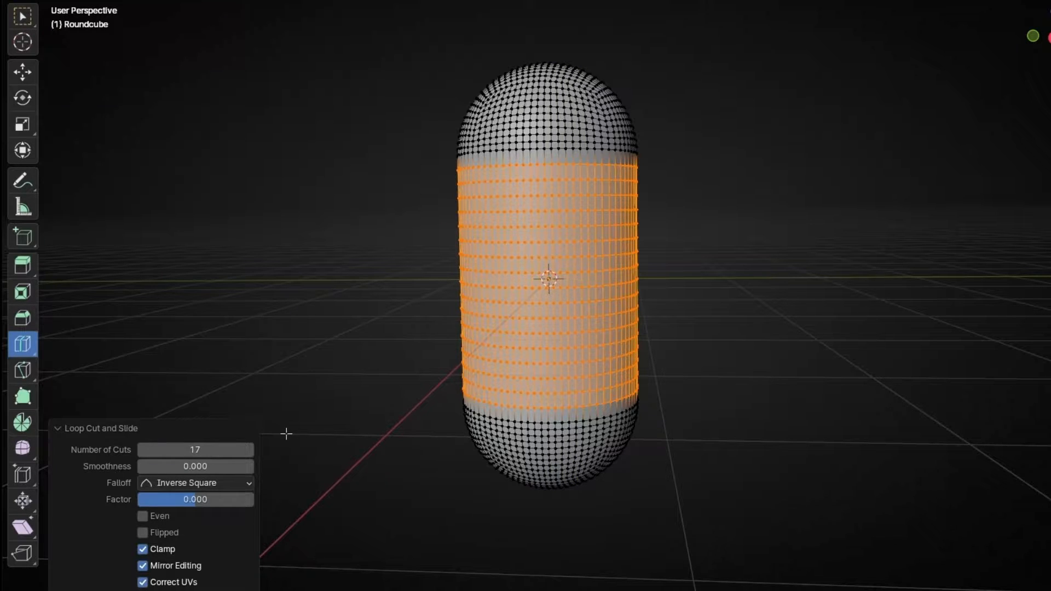
middle_click_drag(548, 328, 526, 323)
left_click(250, 449)
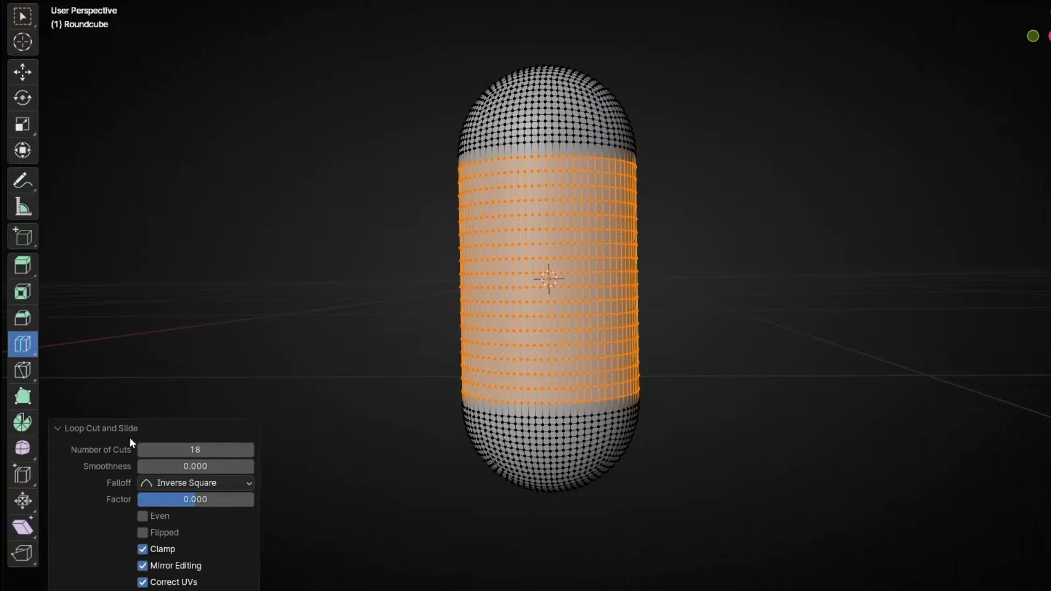
left_click(143, 449)
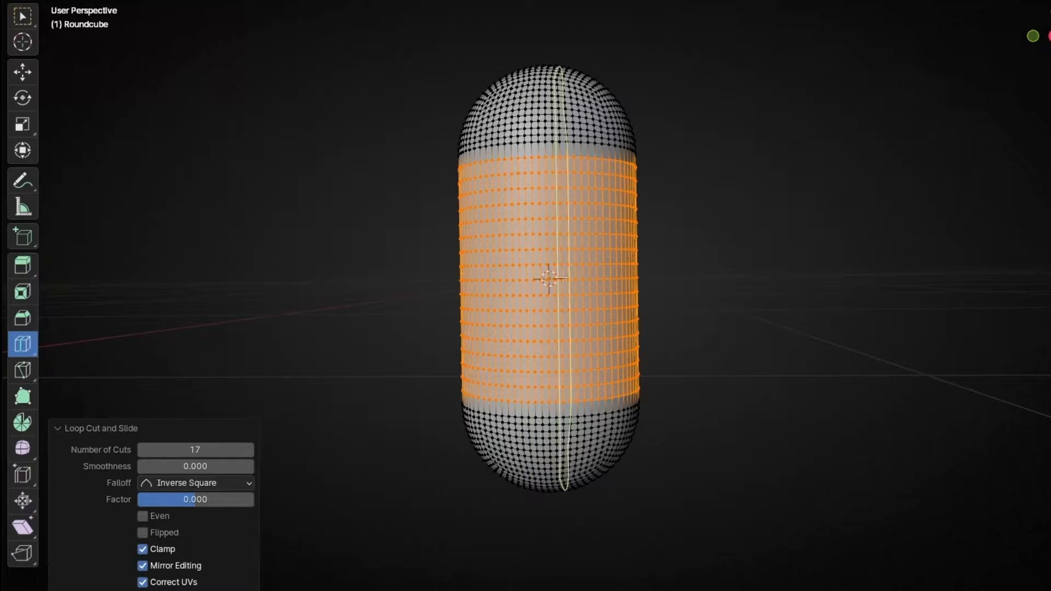
- Check the loop cut spacing from the right orthographic view and return the capsule to Object Mode
key("KP_3")
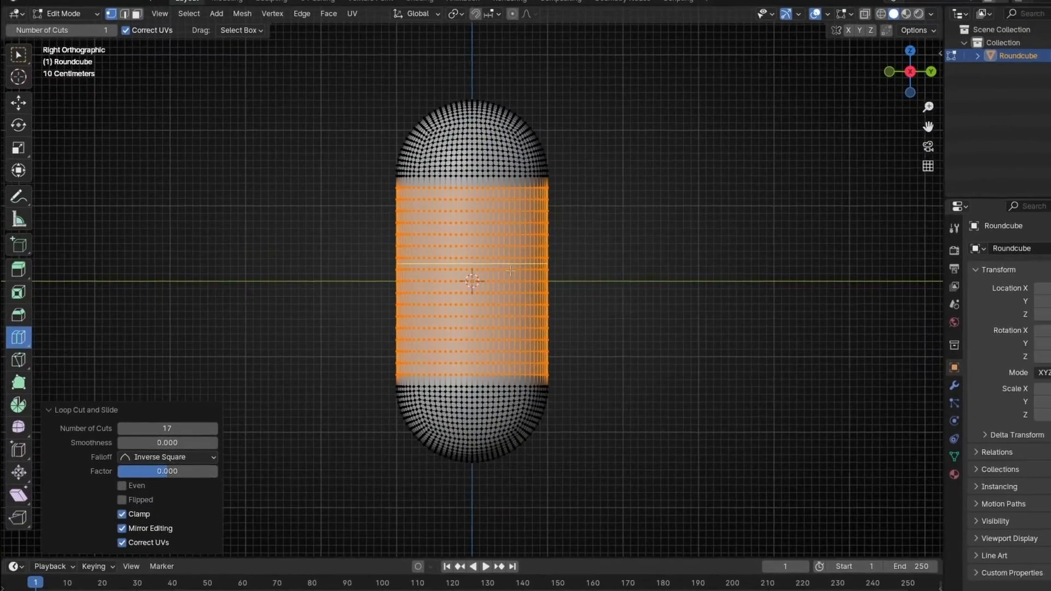
scroll(510, 270, "up", 5)
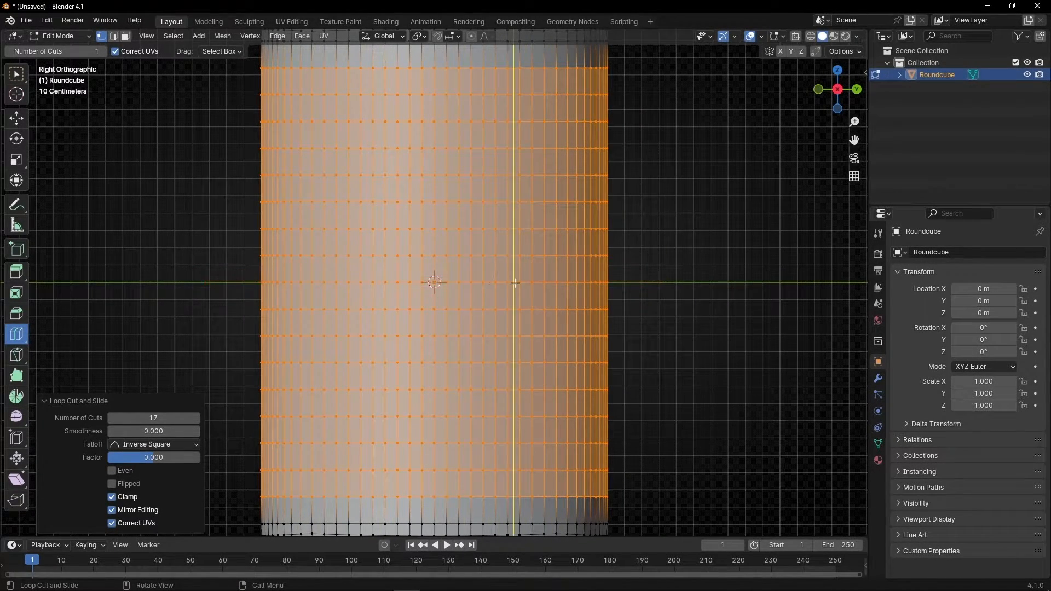
scroll(474, 278, "down", 5)
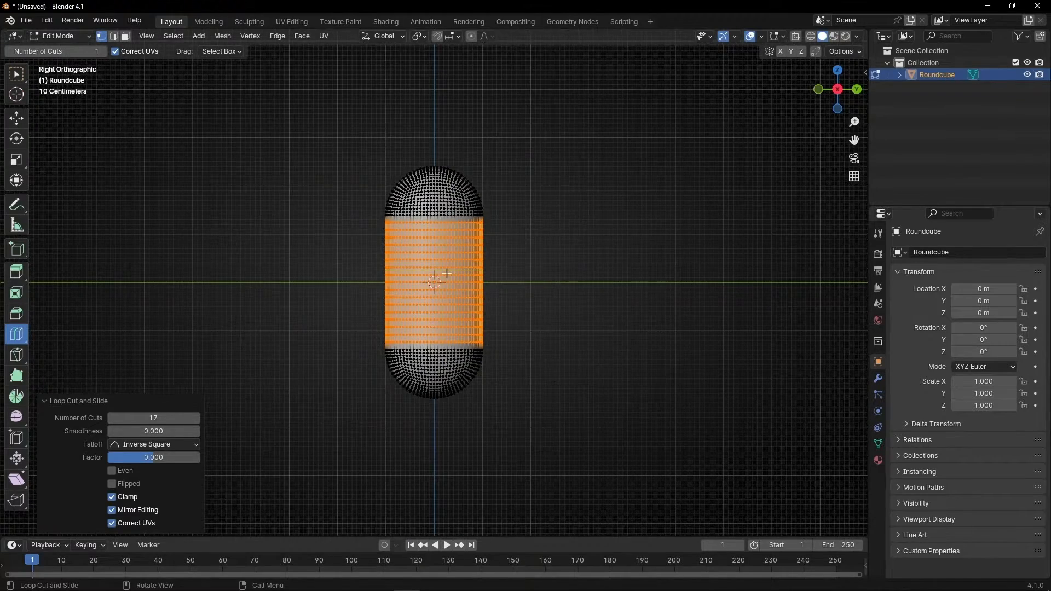
middle_click_drag(474, 278, 292, 122)
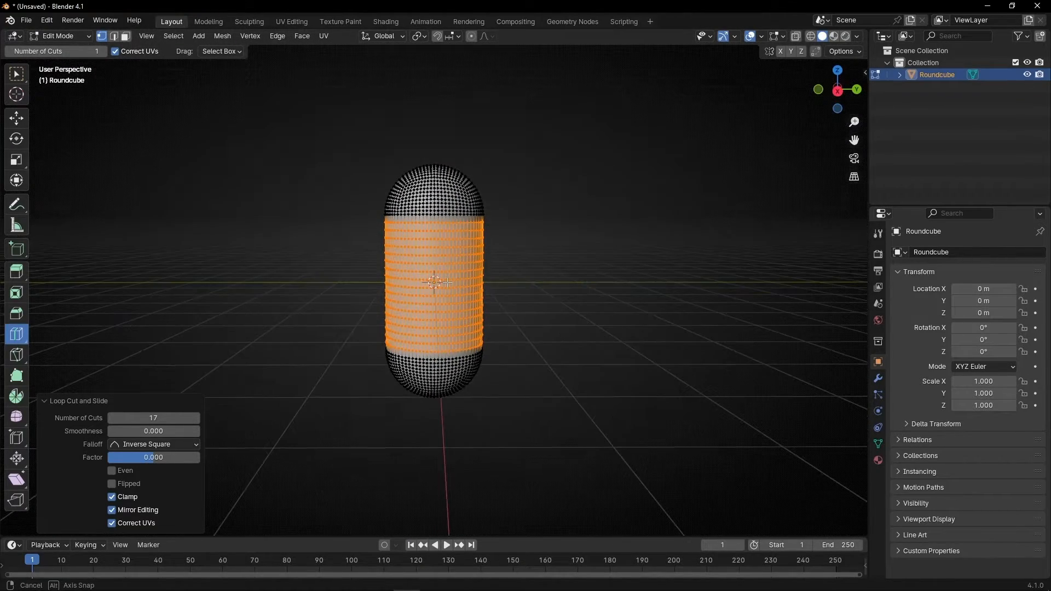
left_click(58, 36)
left_click(57, 48)
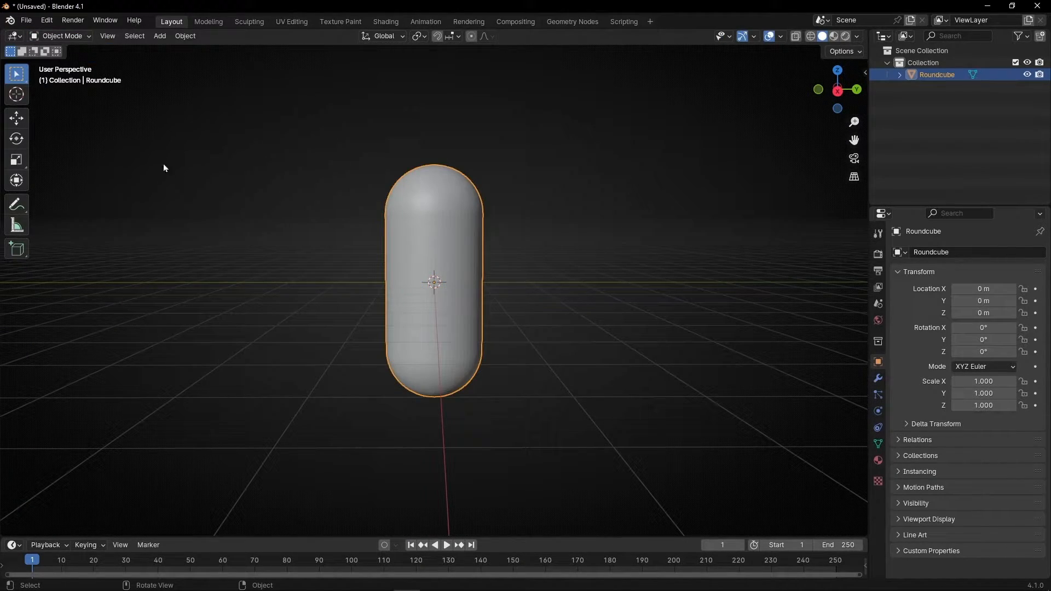
- Switch to the Geometry Nodes workspace and close the spreadsheet area
left_click(570, 22)
right_click(315, 40)
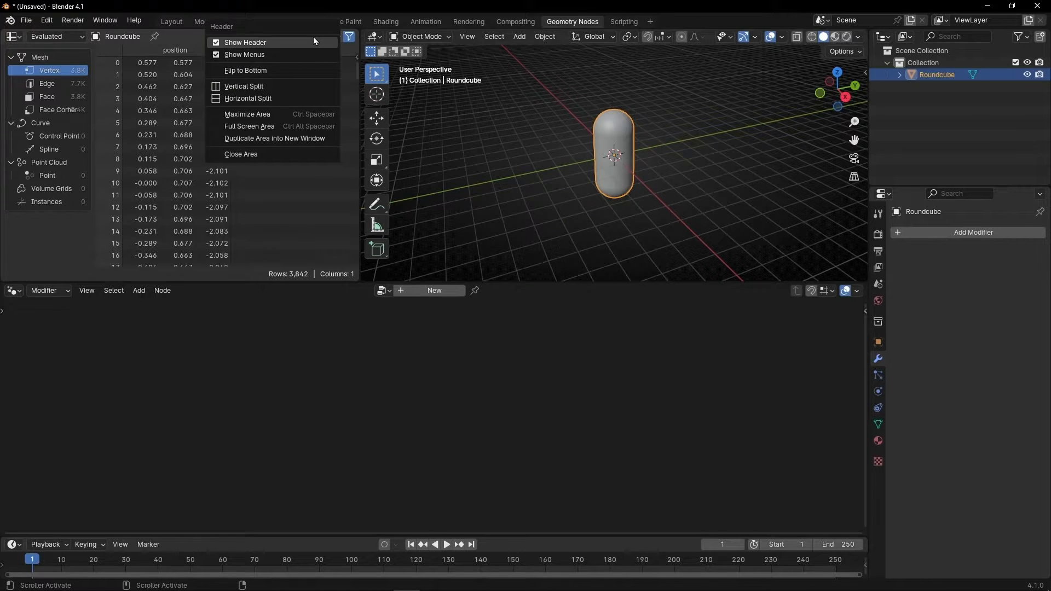
left_click(303, 155)
- Create a new geometry node tree on the capsule and widen the viewport and node editor by shrinking the properties area
left_click(422, 296)
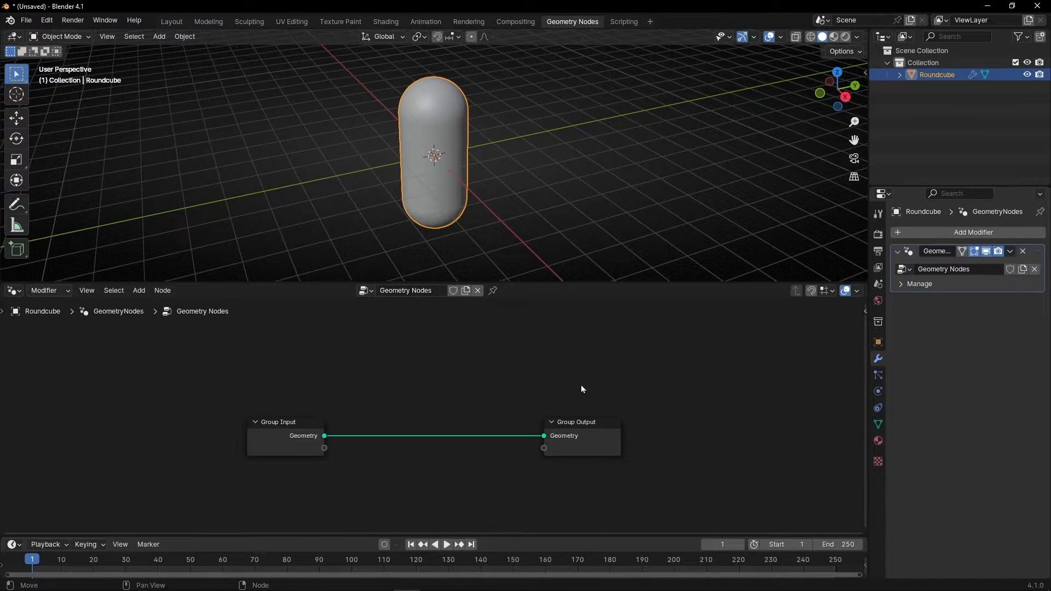
left_click_drag(867, 360, 1035, 361)
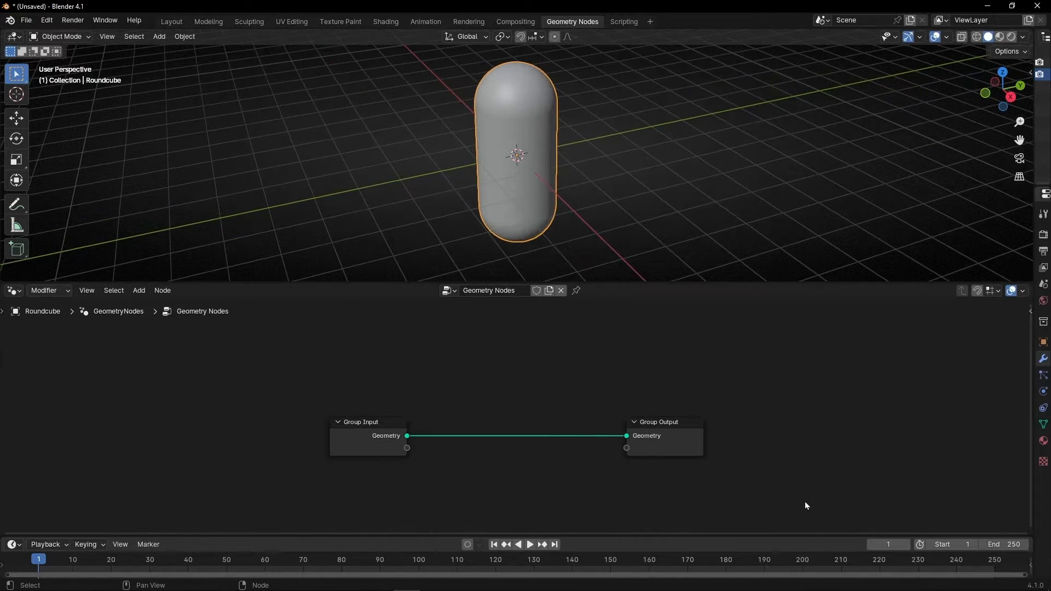
middle_click_drag(520, 214, 473, 187)
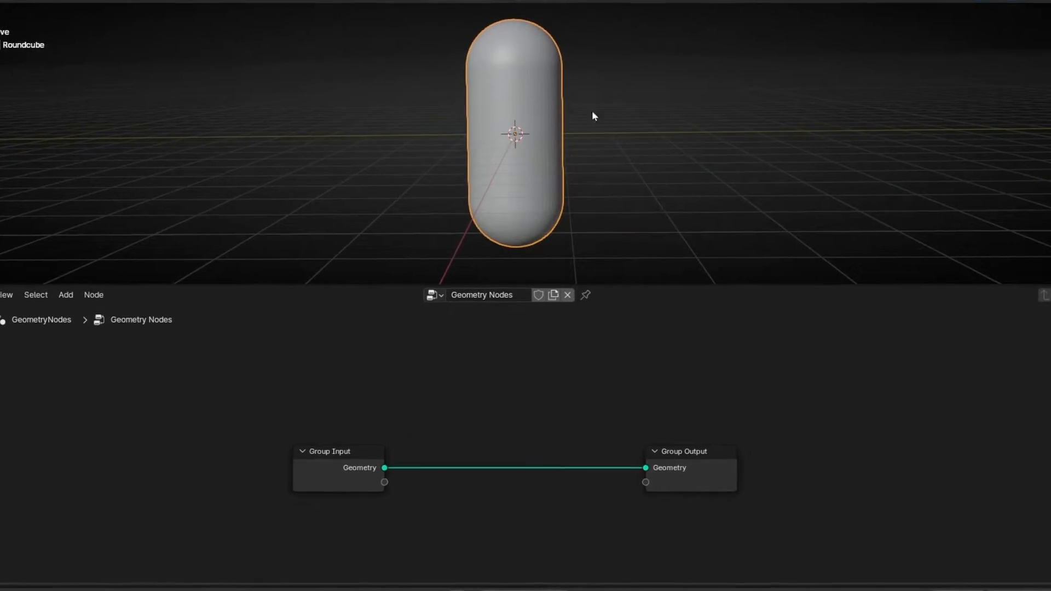
middle_click_drag(581, 76, 543, 97)
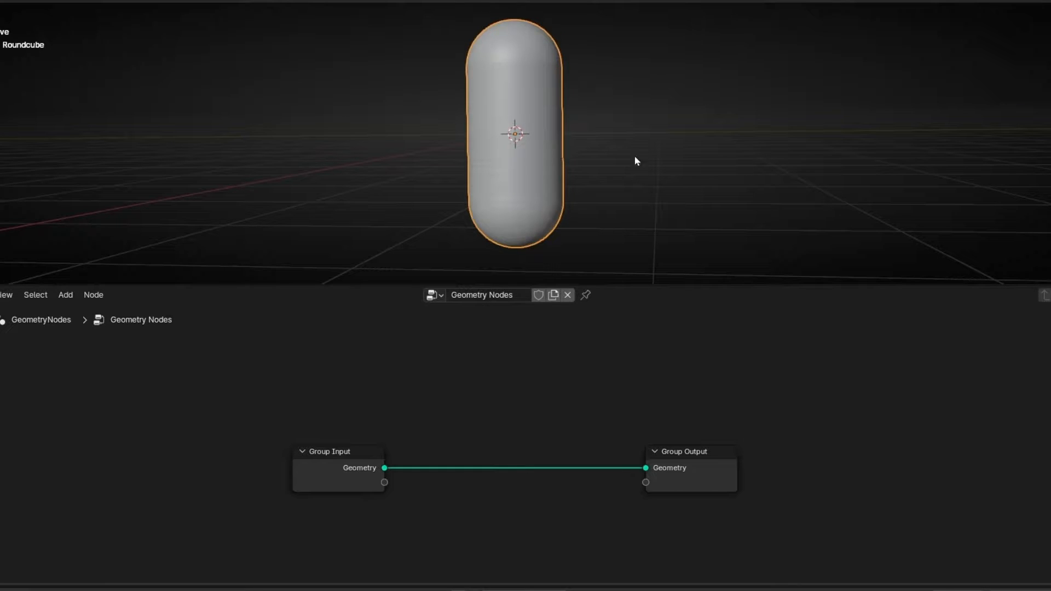
- Insert a Delete Geometry node on the link between Group Input and Group Output, with Group Input moved aside to make room
left_click_drag(348, 464, 300, 423)
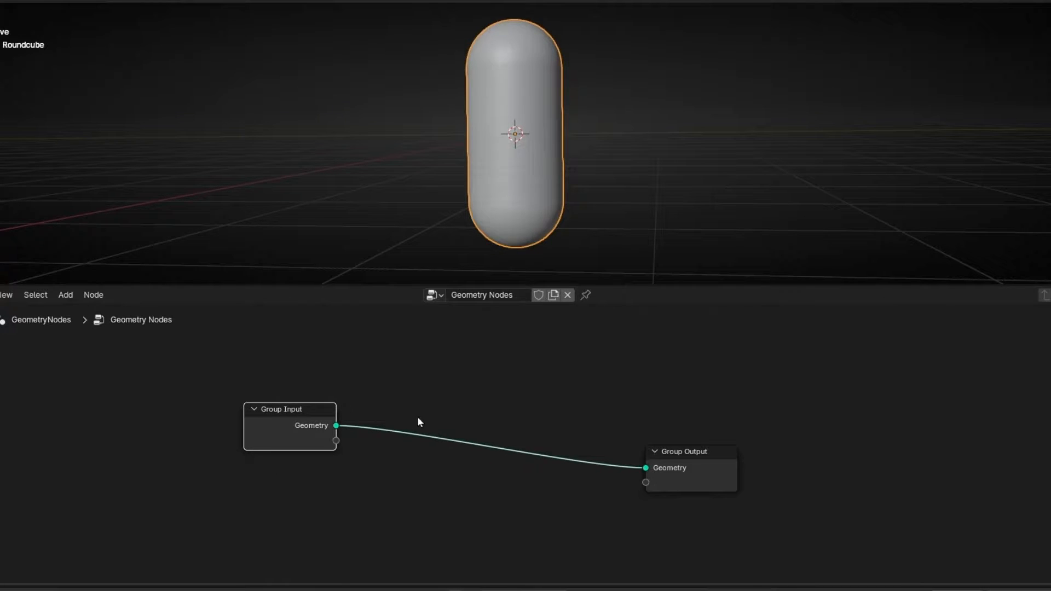
key("shift+a")
type("dele")
key("Return")
left_click(417, 416)
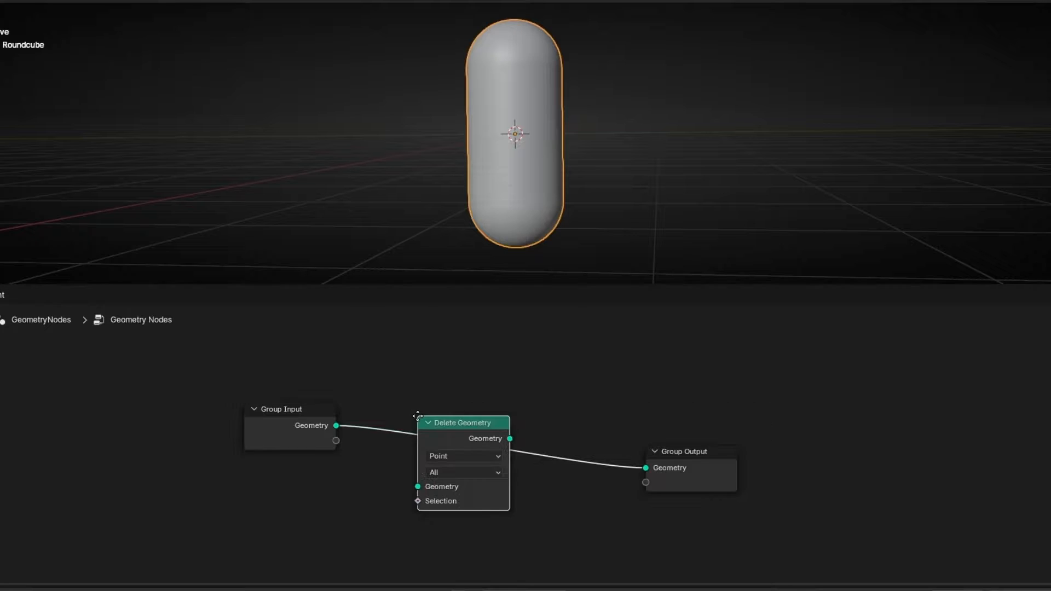
left_click(554, 406)
scroll(679, 483, "up", 6)
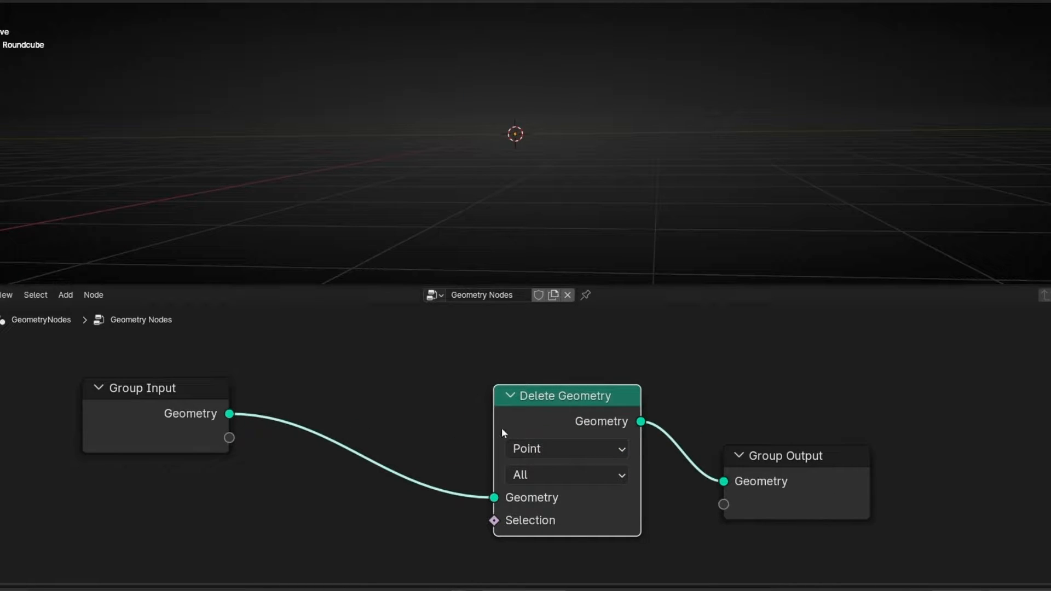
middle_click_drag(502, 429, 565, 395)
left_click_drag(243, 387, 213, 394)
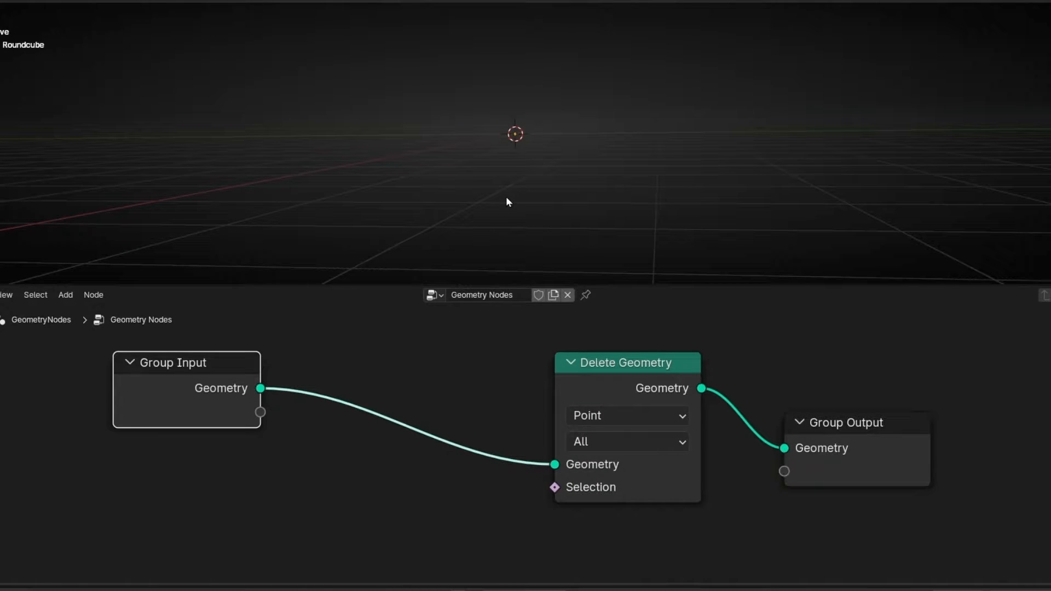
- Add a Position node linked to the Selection input of the Delete Geometry node
middle_click_drag(717, 153, 717, 137, "alt")
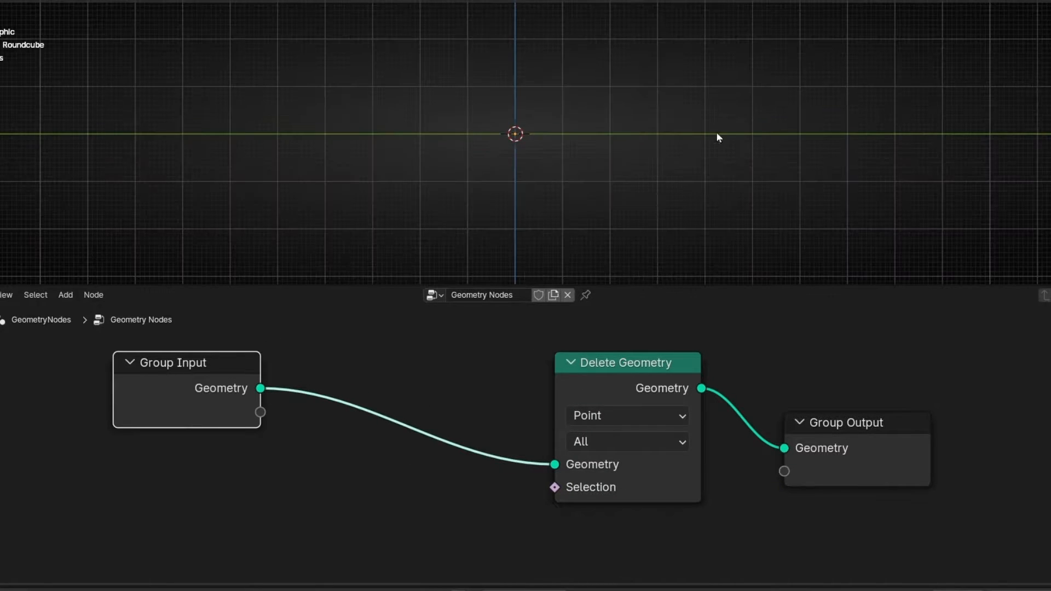
scroll(467, 490, "down", 2)
middle_click_drag(446, 505, 495, 464)
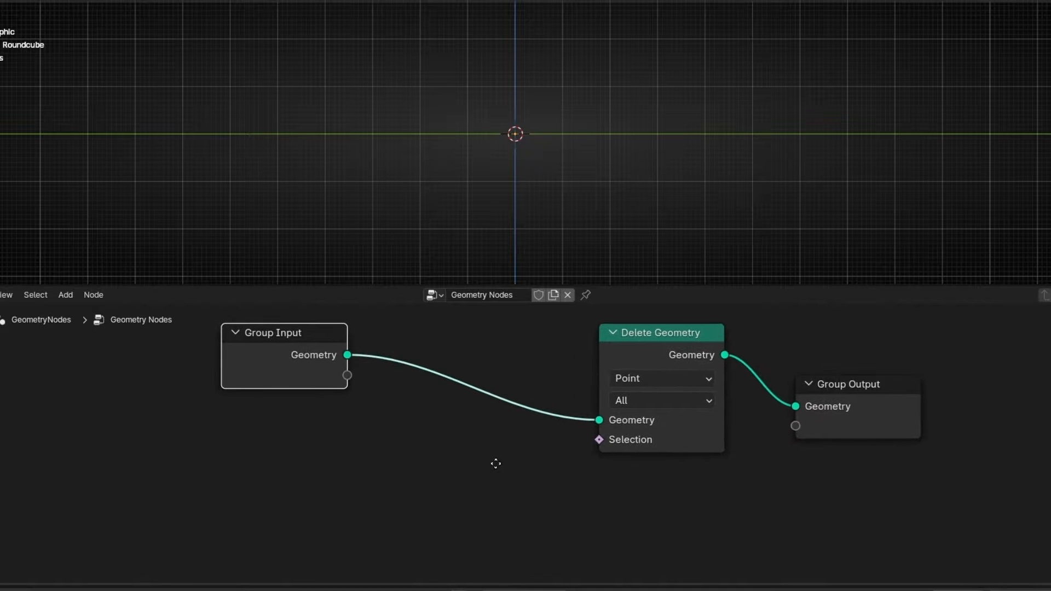
left_click_drag(597, 441, 350, 513)
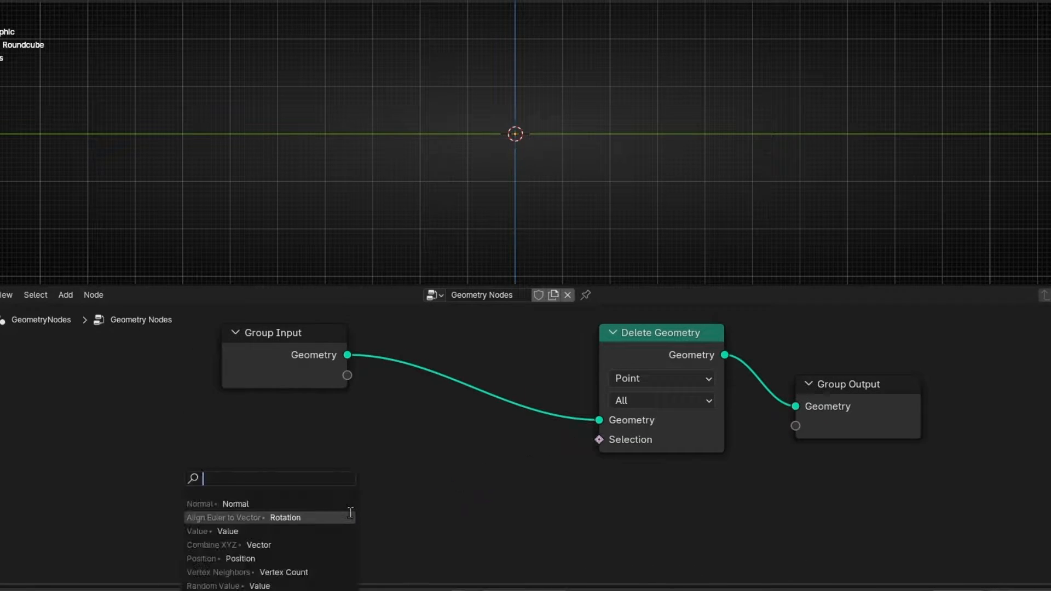
type("posi")
key("Return")
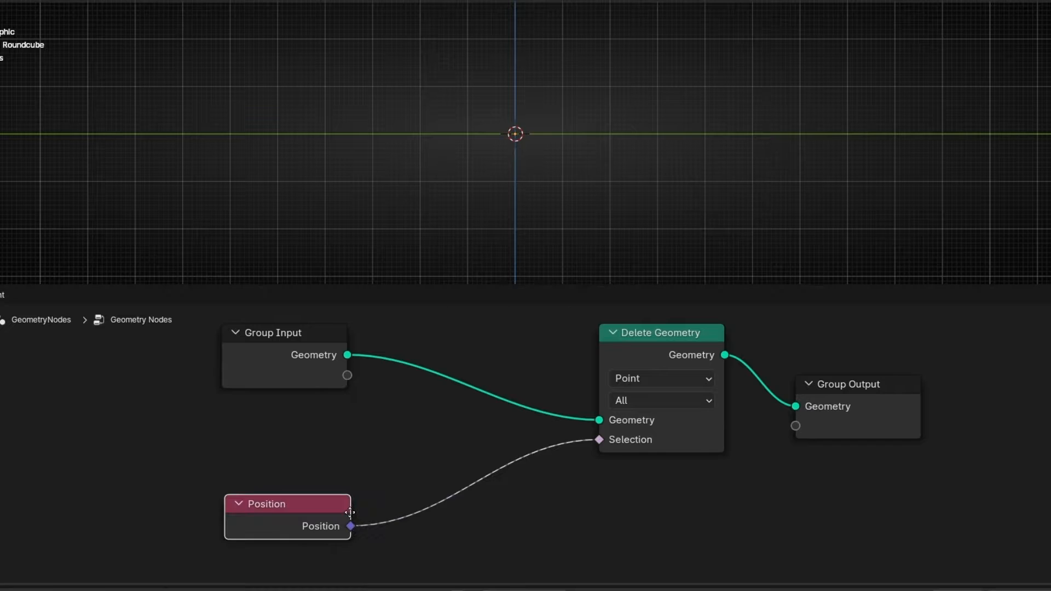
left_click(277, 487)
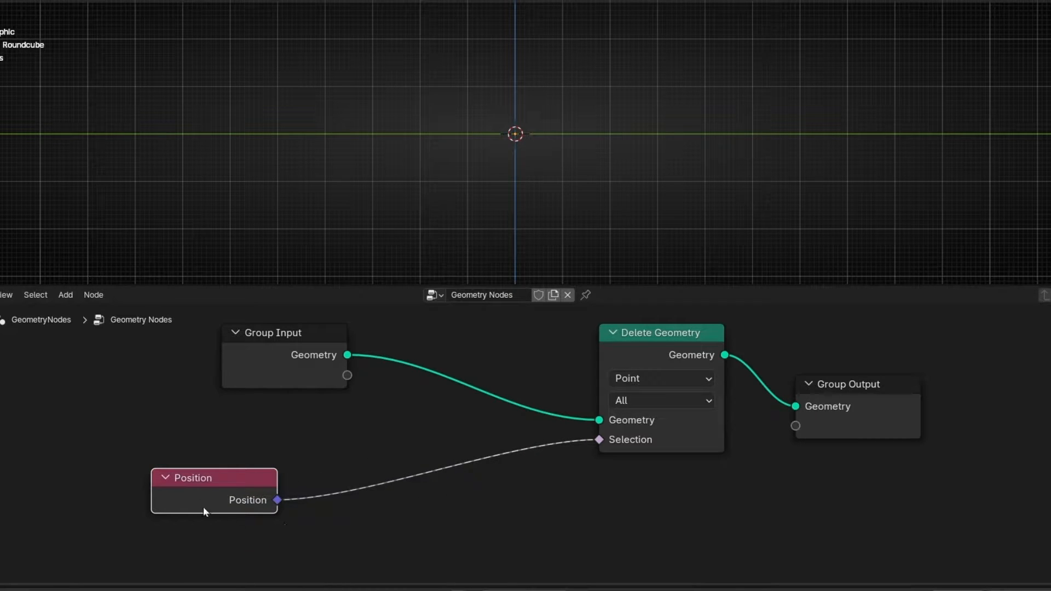
- Insert a Separate XYZ node after Position and connect its Z output to the Selection input of Delete Geometry
key("shift+a")
mouse_move(313, 484)
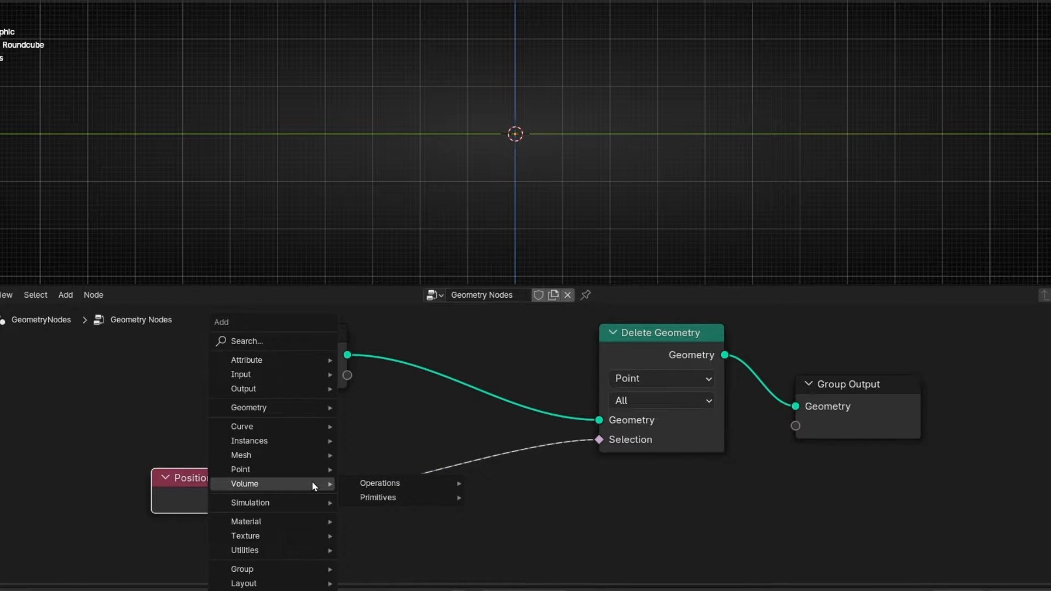
type("sp")
key("BackSpace")
type("epara")
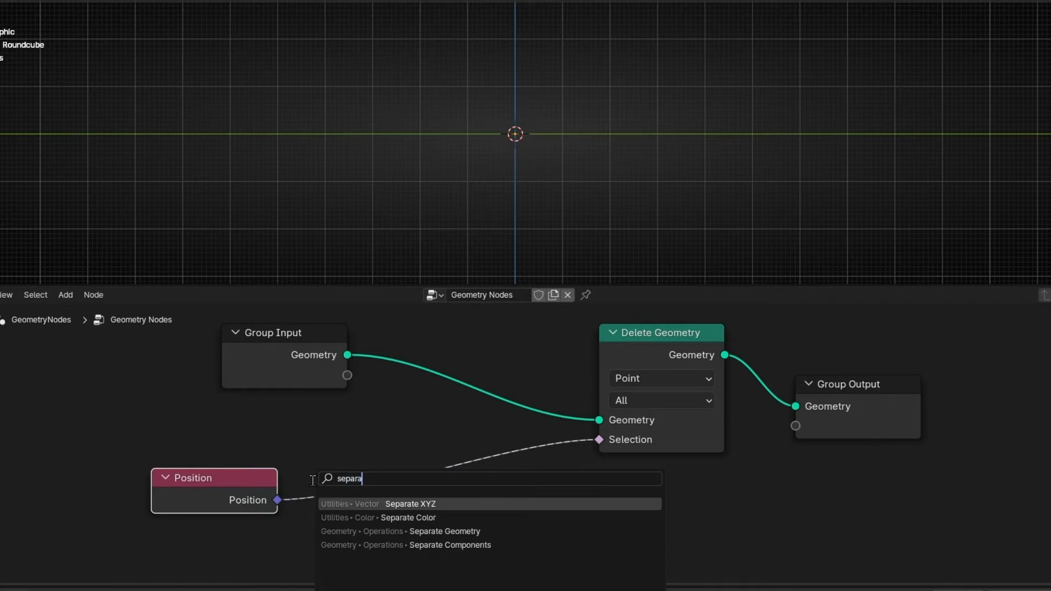
key("Return")
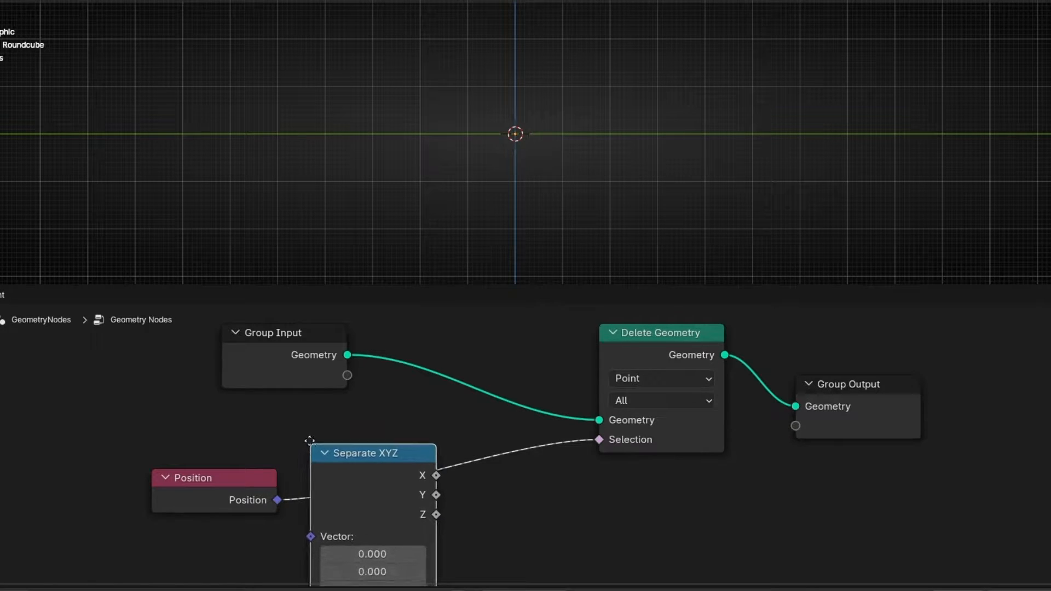
left_click(350, 437)
left_click_drag(409, 498, 601, 441)
mouse_move(559, 211)
middle_mouse_down()
mouse_move(550, 192)
mouse_move(754, 200)
mouse_move(628, 192)
mouse_move(580, 218)
mouse_move(579, 174)
mouse_move(577, 222)
mouse_move(577, 214)
middle_mouse_up()
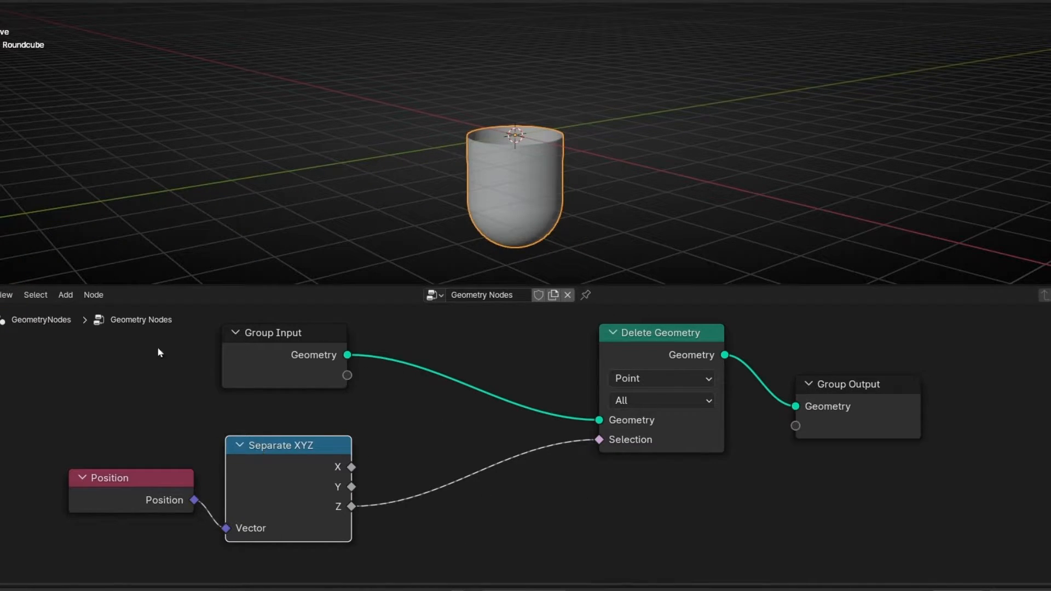
- Move Group Output farther away and insert a Join Geometry node between Delete Geometry and Group Output
scroll(452, 465, "down", 2)
middle_click_drag(453, 441, 282, 441)
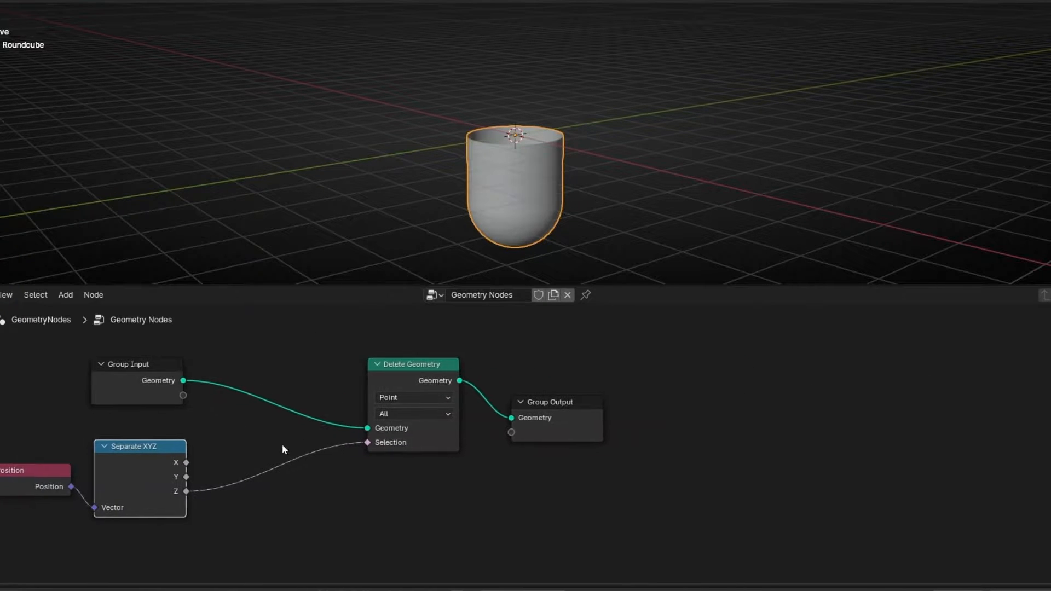
left_click_drag(577, 413, 892, 412)
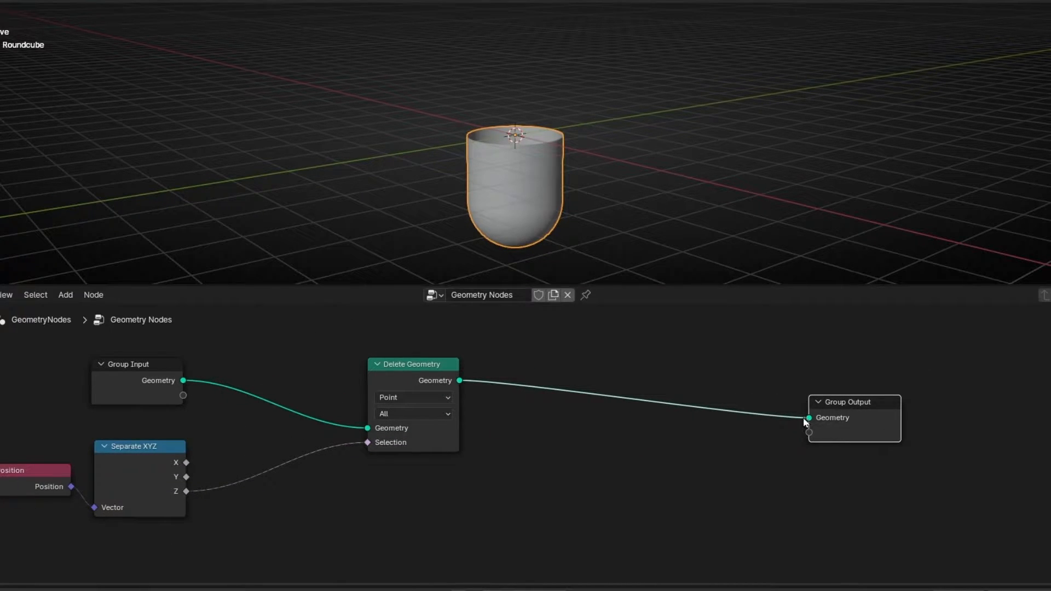
key("shift+a")
type("jpol")
key("BackSpace")
key("BackSpace")
key("BackSpace")
type("o")
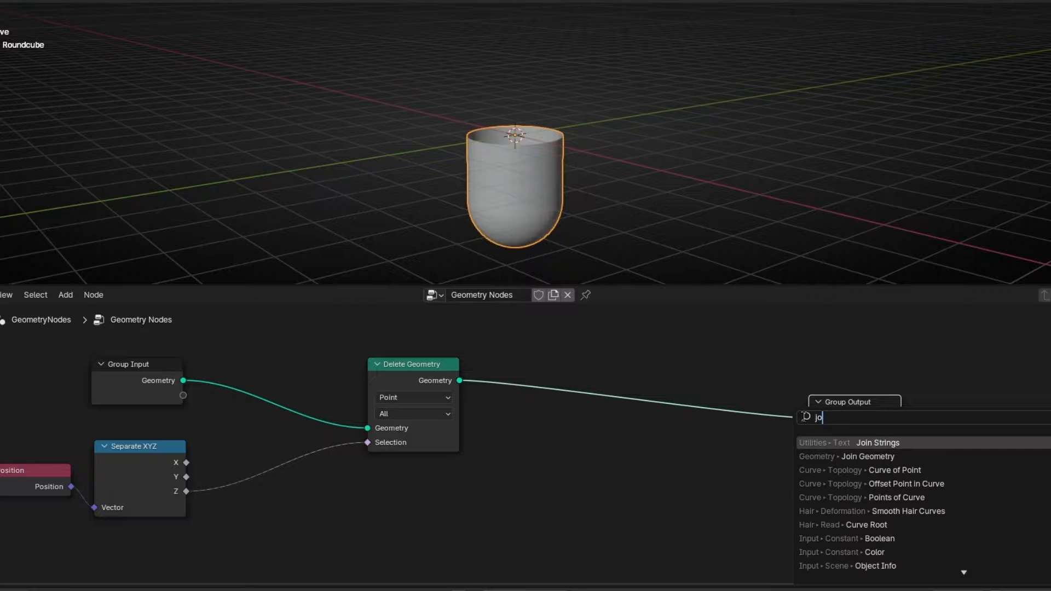
left_click(821, 457)
left_click(696, 392)
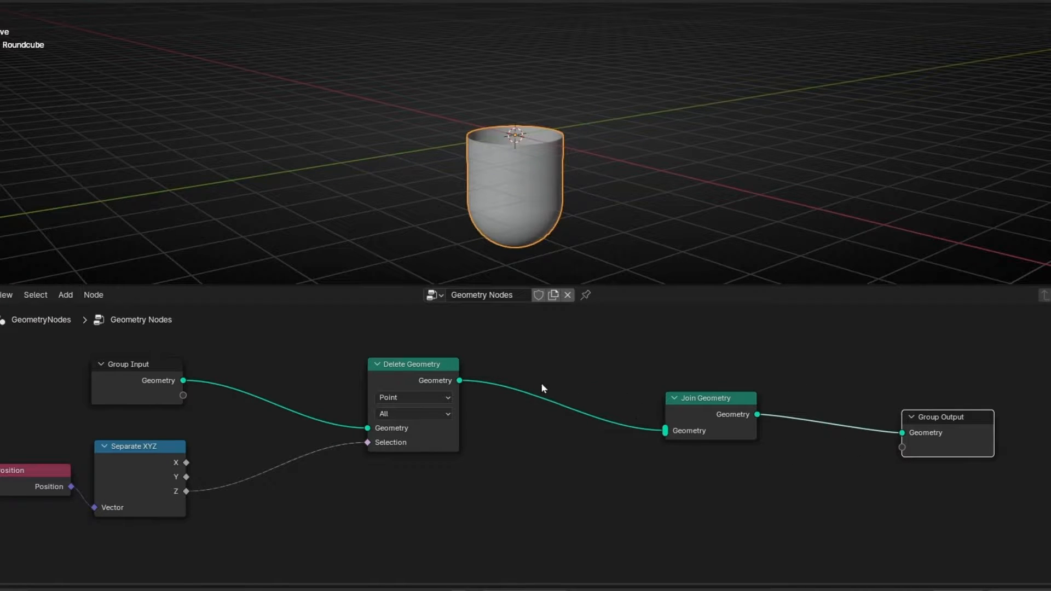
- Maximize the node editor and move the Position, Separate XYZ and Delete Geometry nodes lower to form a compact lower branch
middle_click_drag(555, 377, 656, 469)
scroll(520, 449, "down", 3)
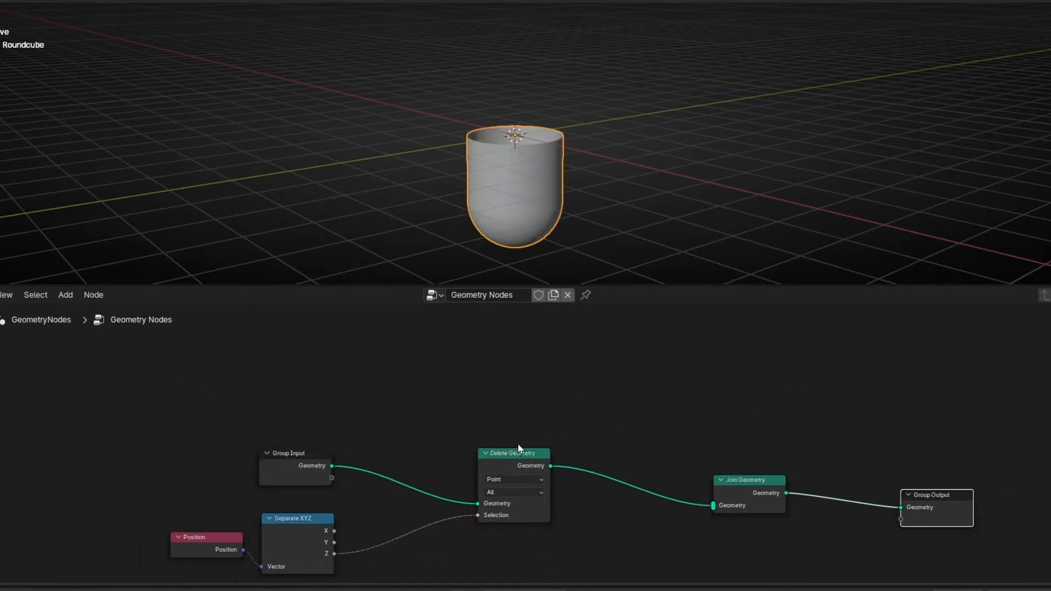
middle_click_drag(513, 479, 471, 396)
key("ctrl+space")
left_click_drag(97, 316, 273, 345)
key("g")
left_click(387, 446)
left_click_drag(481, 246, 490, 343)
left_click(548, 524)
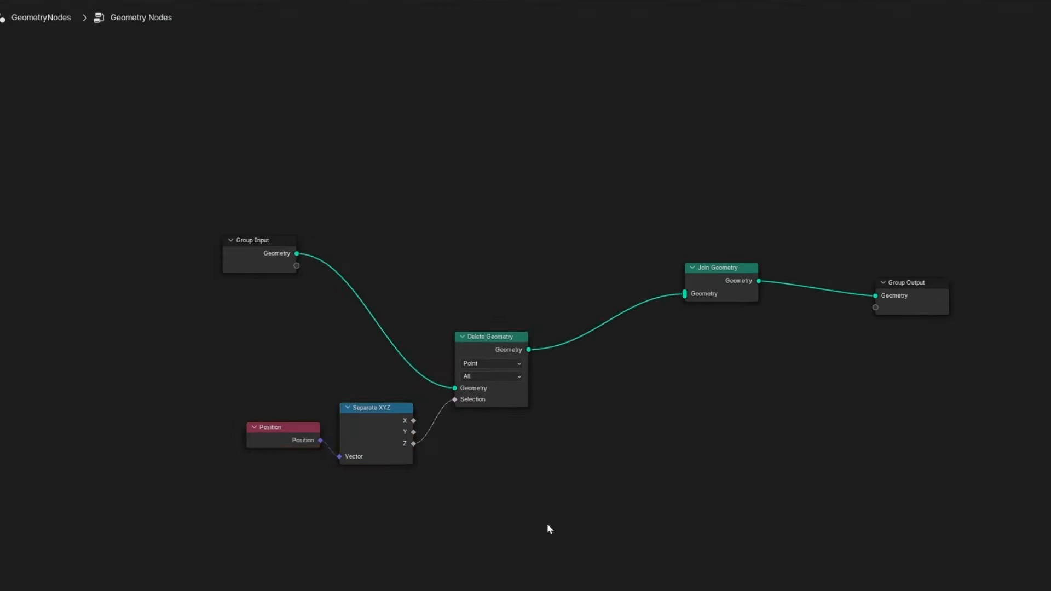
- Duplicate the Position, Separate XYZ and Delete Geometry nodes above the originals and move Group Input farther from both sets
left_click_drag(253, 332, 529, 471)
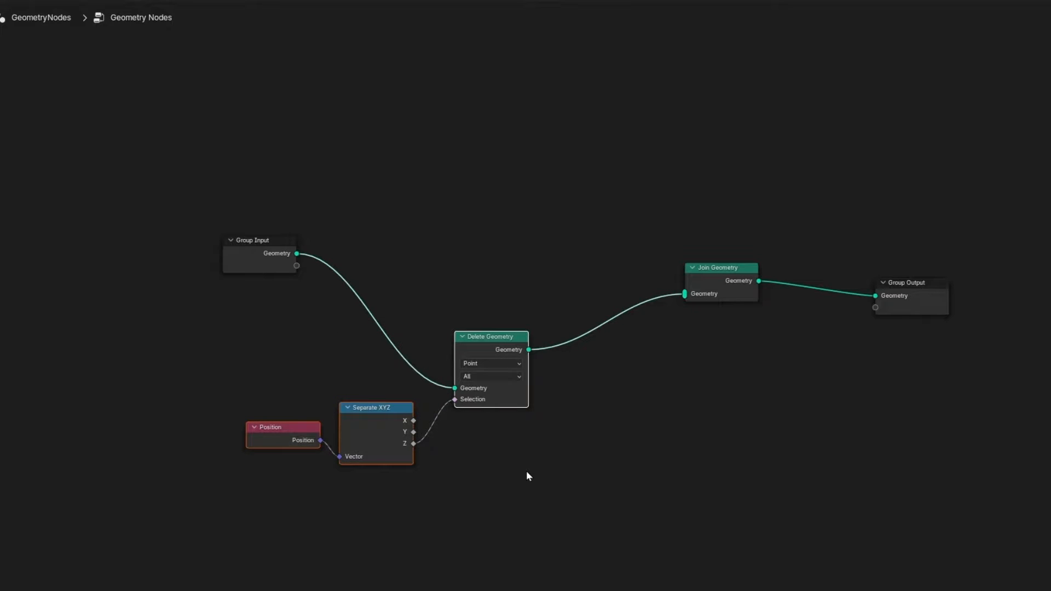
key("shift+d")
left_click_drag(262, 266, 98, 266)
- Frame the lower node set with the label "Bottom" and the duplicated upper set with the label "Top"
left_click_drag(205, 345, 600, 481)
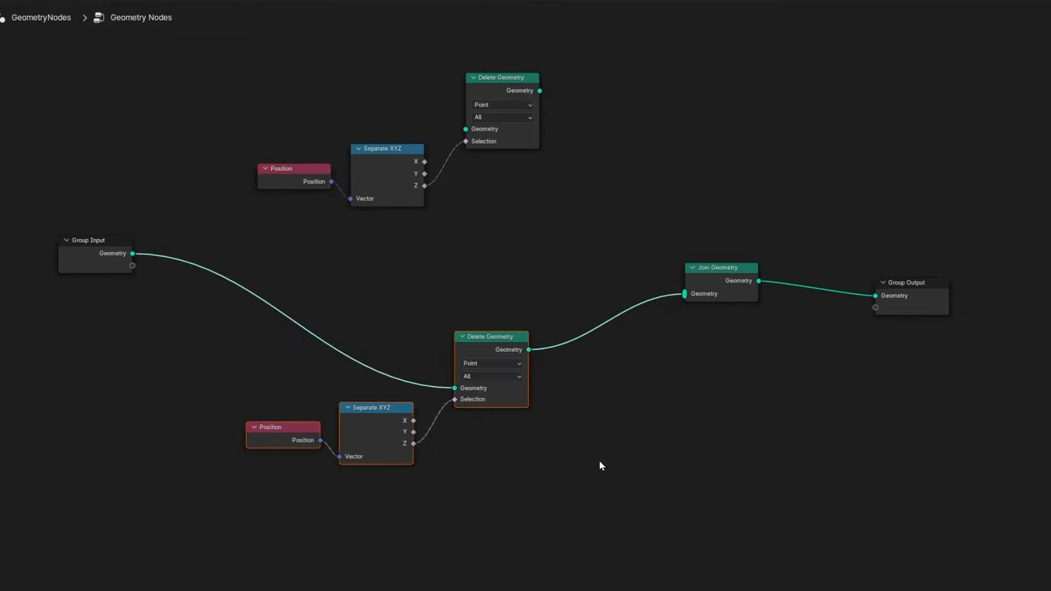
key("ctrl+j")
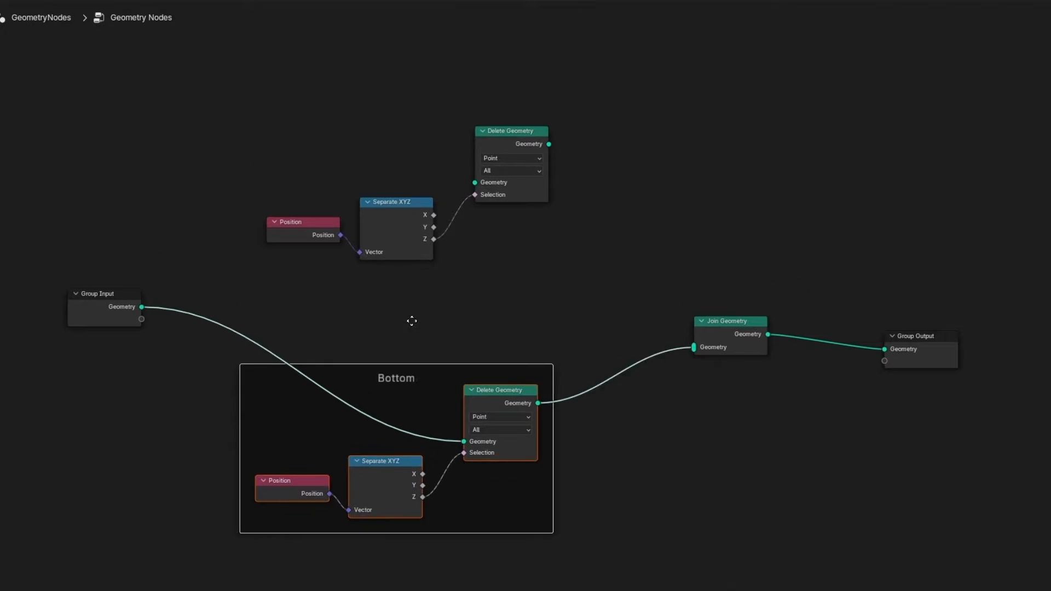
left_click_drag(219, 107, 557, 286)
key("ctrl+j")
key("F2")
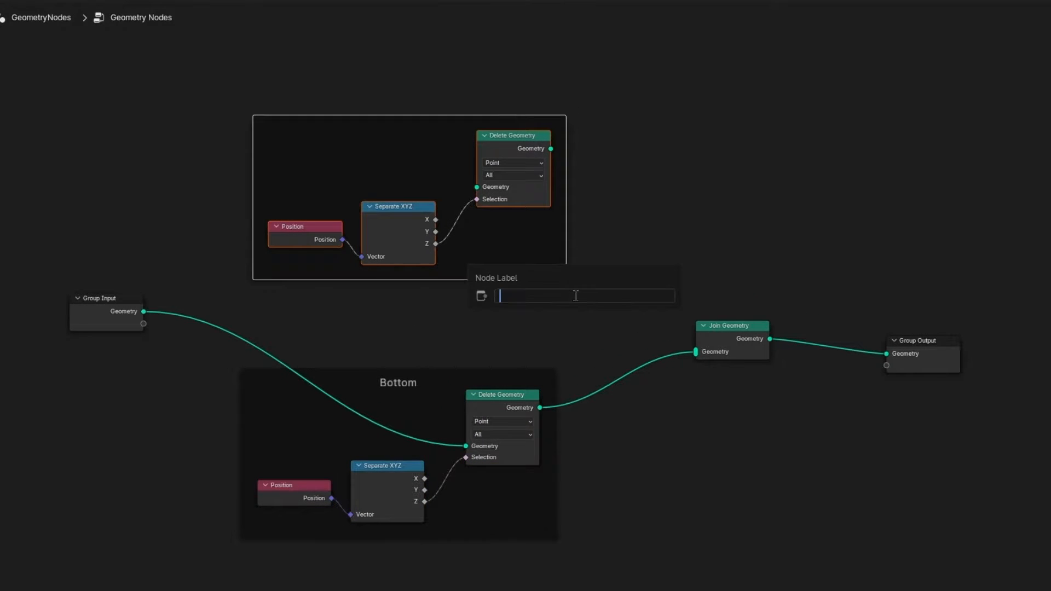
type("Top")
key("Return")
left_click(156, 305)
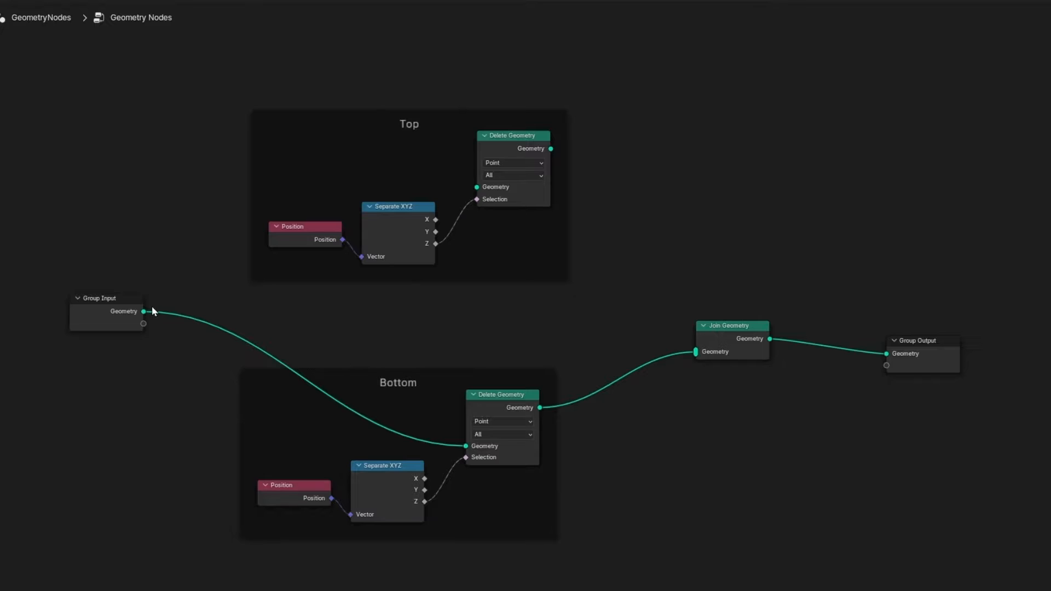
- Connect Group Input to the Top frame's Delete Geometry and its output to Join Geometry, and restore the split layout
left_click_drag(140, 312, 472, 188)
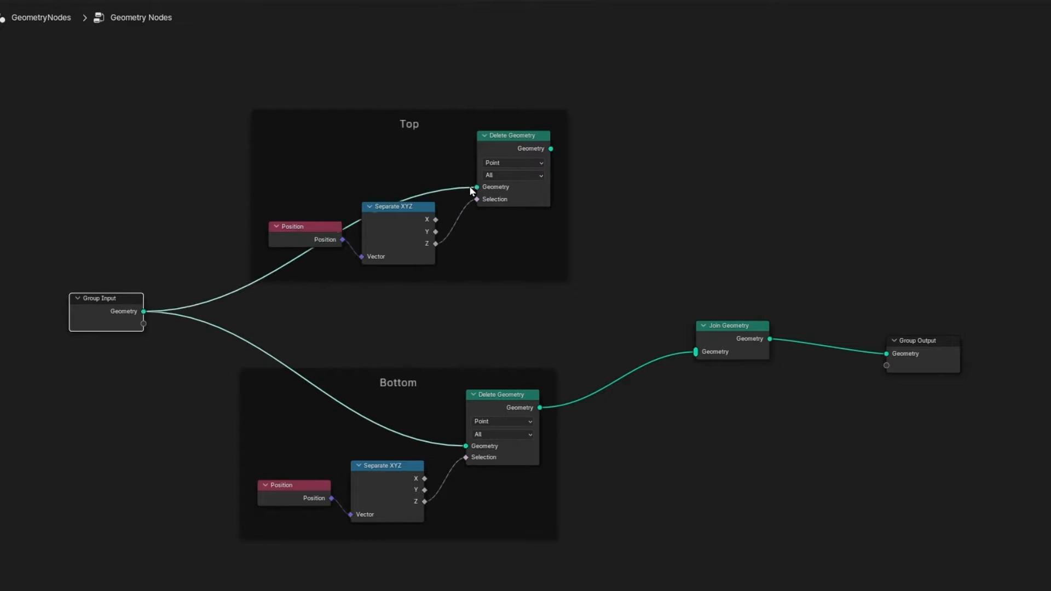
left_click_drag(551, 148, 690, 351)
key("ctrl+alt+space")
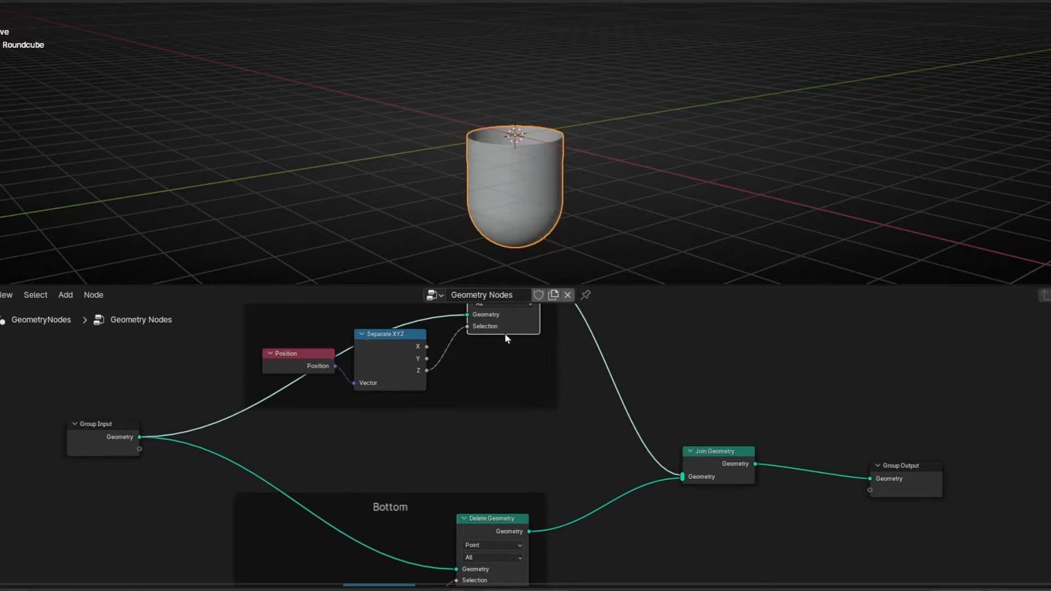
- Cut the link between the Bottom frame's Delete Geometry node and Join Geometry
right_click_drag(624, 513, 624, 513, "ctrl")
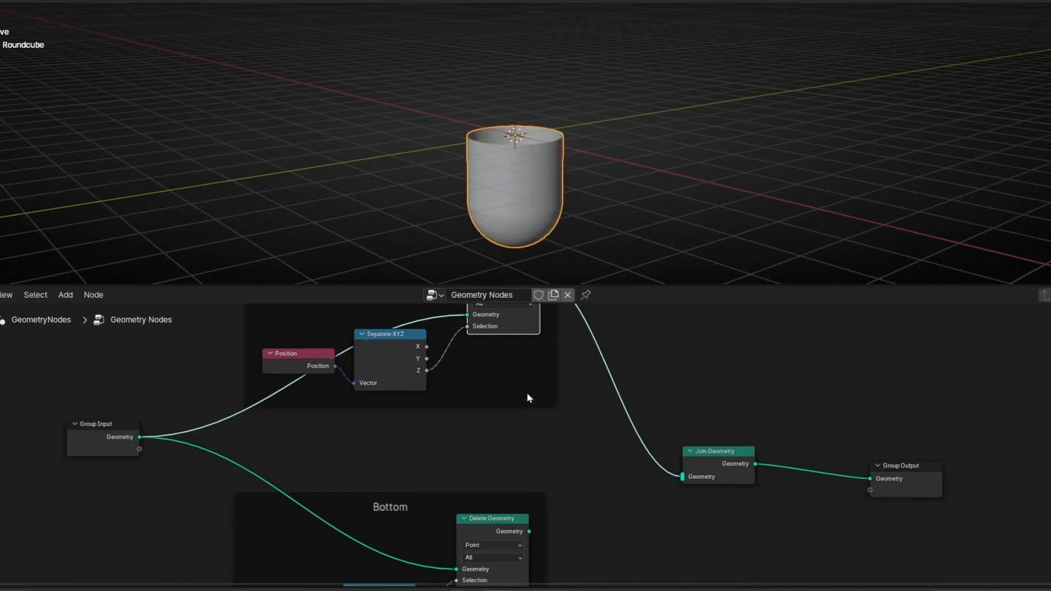
middle_click_drag(527, 392, 503, 486)
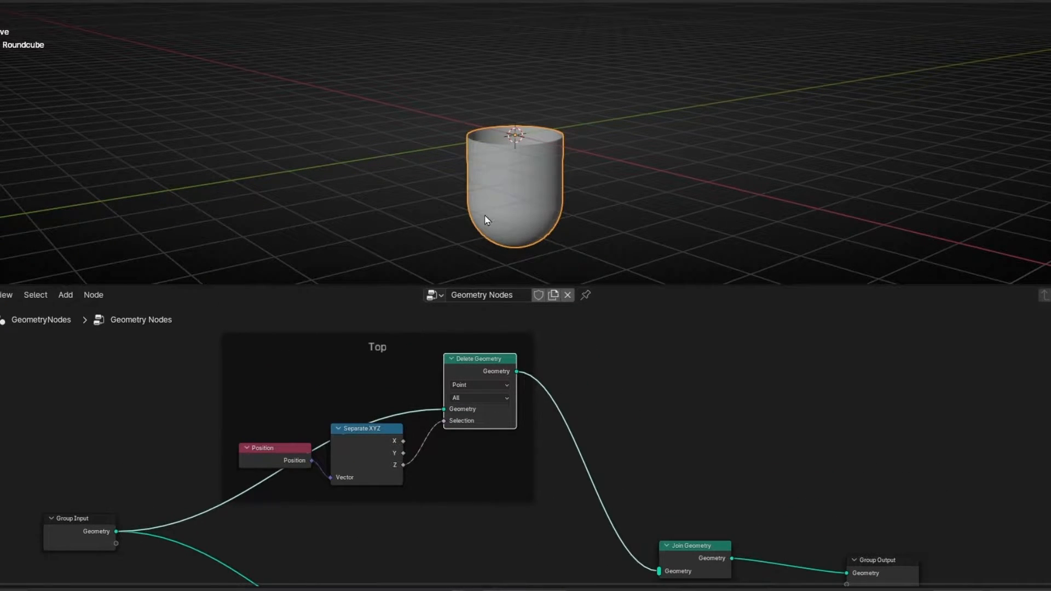
middle_click_drag(486, 220, 405, 230)
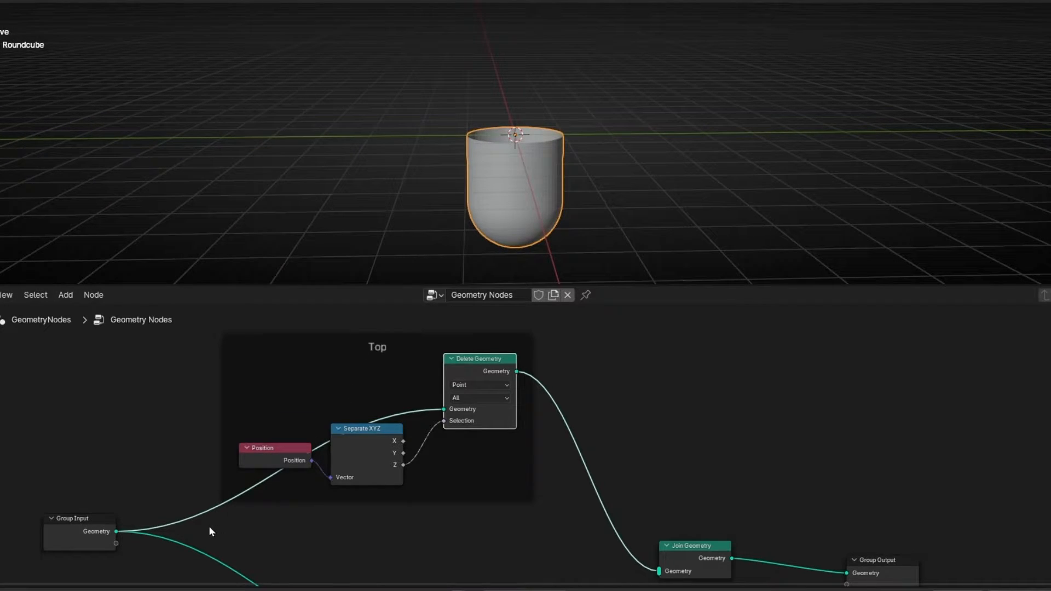
- Add a reroute point to the link from Group Input to the Top frame's Delete Geometry and move it up beside the frame
right_click_drag(210, 531, 192, 495, "shift")
key("g")
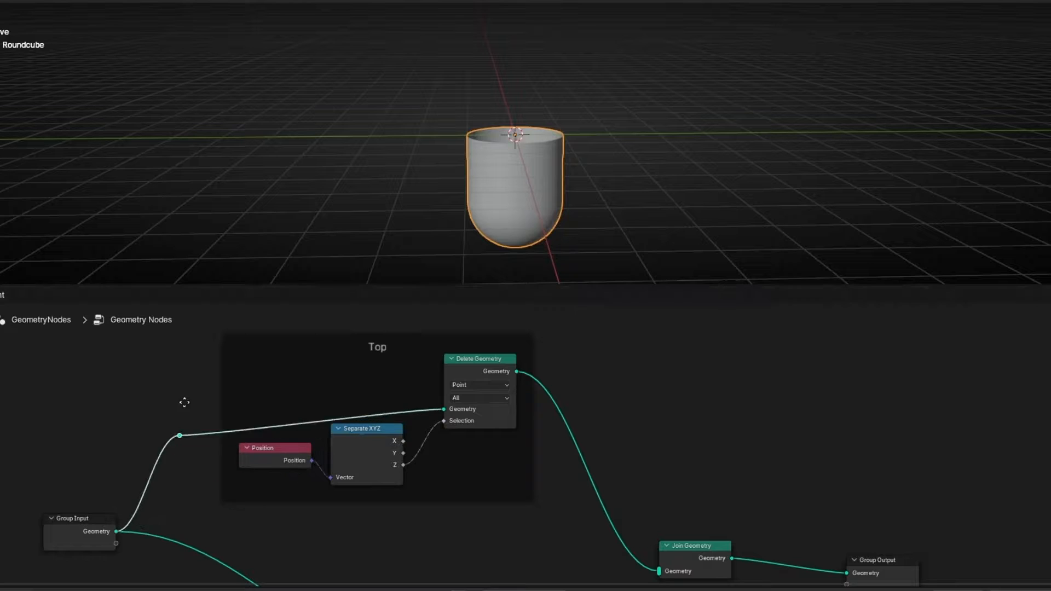
left_click(162, 395)
- Shift the Position and Separate XYZ nodes in the Top frame farther from Delete Geometry to make room between them
scroll(367, 486, "up", 3)
middle_click_drag(391, 489, 479, 468)
left_click(272, 392)
left_click_drag(290, 441, 271, 442)
left_click_drag(406, 448, 370, 451)
left_click_drag(271, 441, 211, 442)
left_click_drag(346, 436, 301, 436)
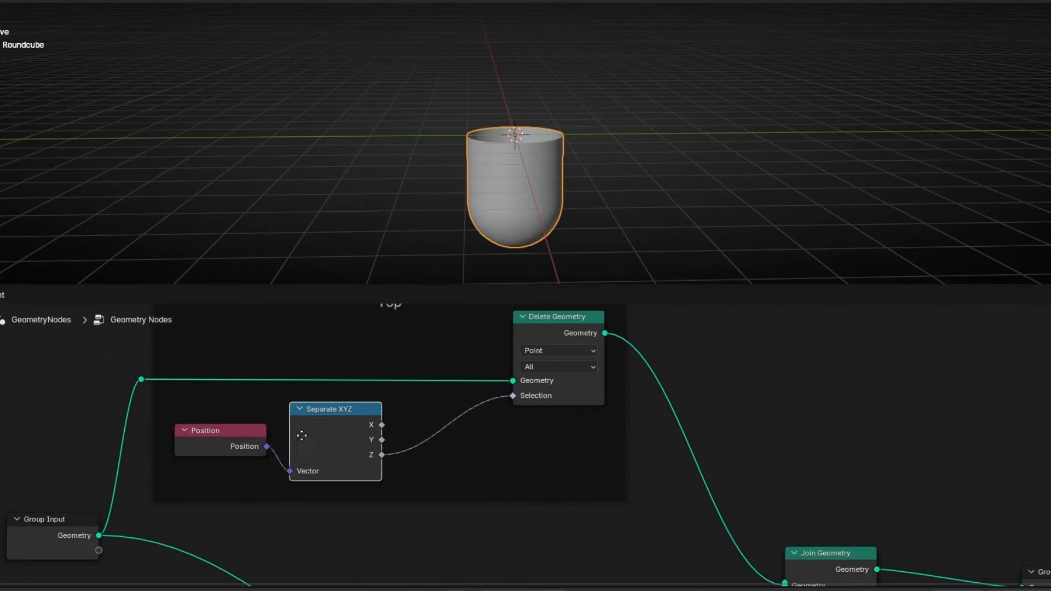
- Insert a Math Add node with value 0.2 between the Top frame's Separate XYZ Z output and the Delete Geometry selection
key("shift+a")
type("add")
key("Return")
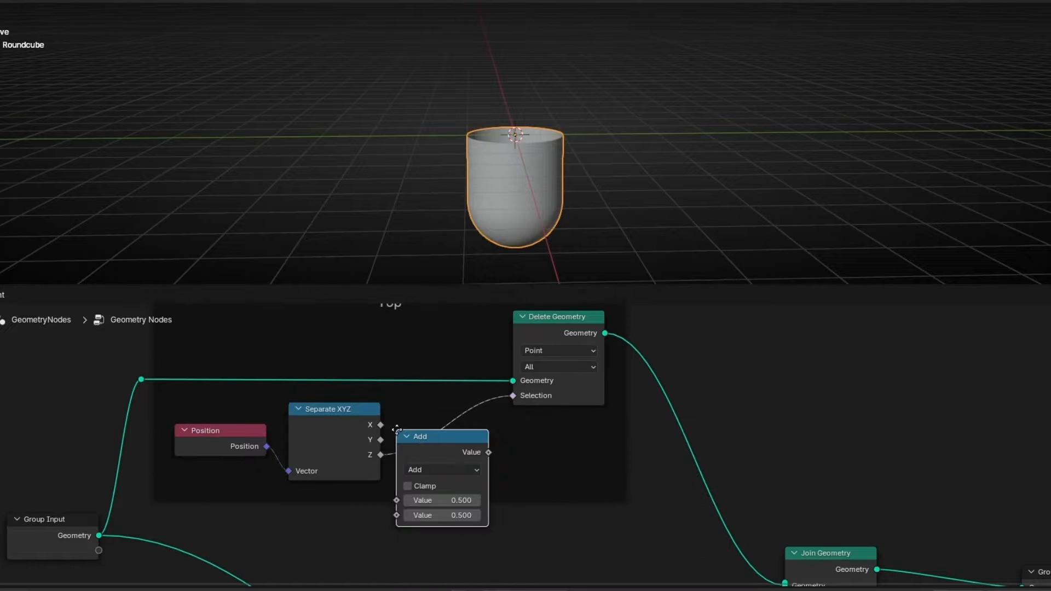
left_click(434, 405)
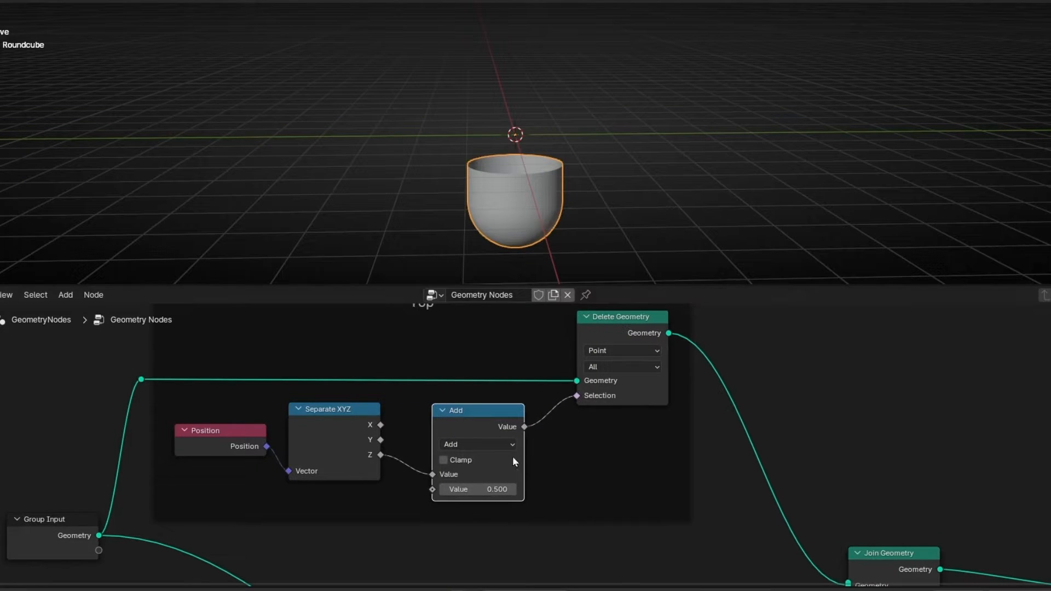
scroll(550, 248, "up", 2)
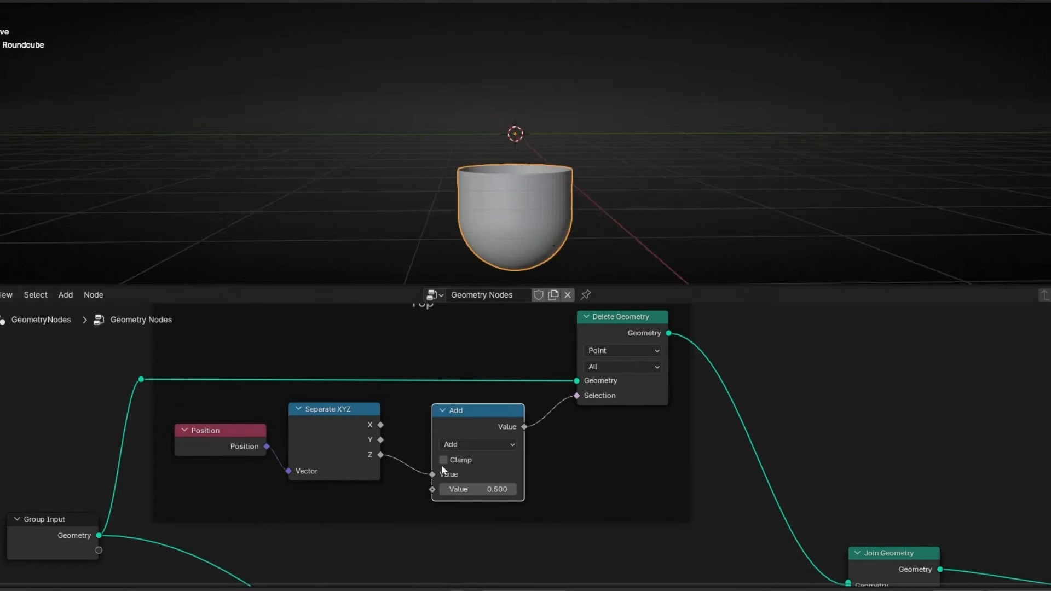
mouse_move(478, 490)
left_mouse_down()
mouse_move(352, 489)
mouse_move(555, 490)
mouse_move(336, 490)
mouse_move(462, 490)
left_mouse_up()
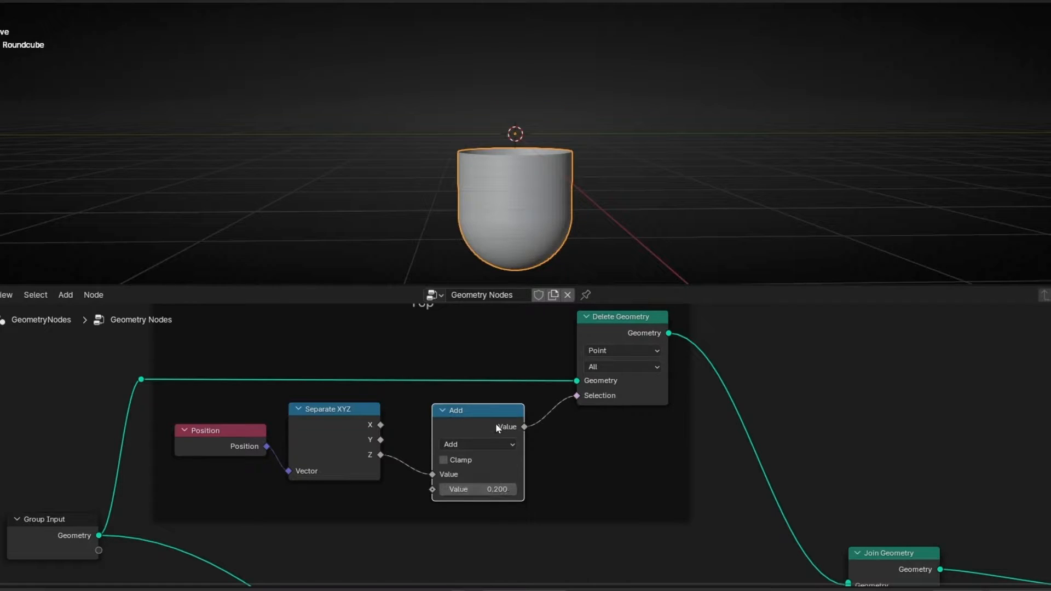
- Duplicate the Add node onto the link before Delete Geometry, change the copy to Multiply and set its value to -1
left_click_drag(479, 417, 455, 417)
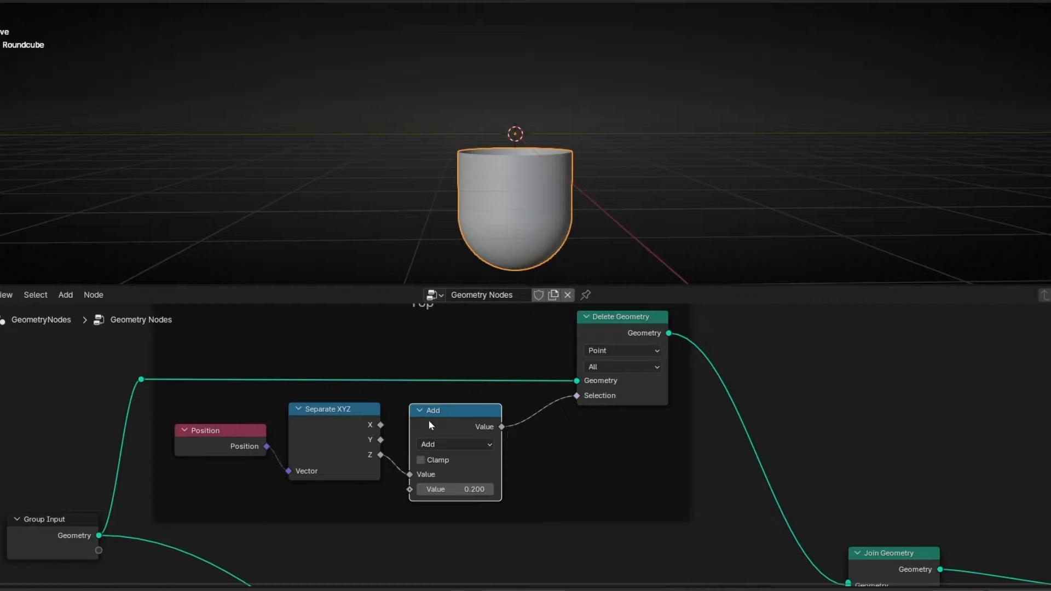
key("shift+d")
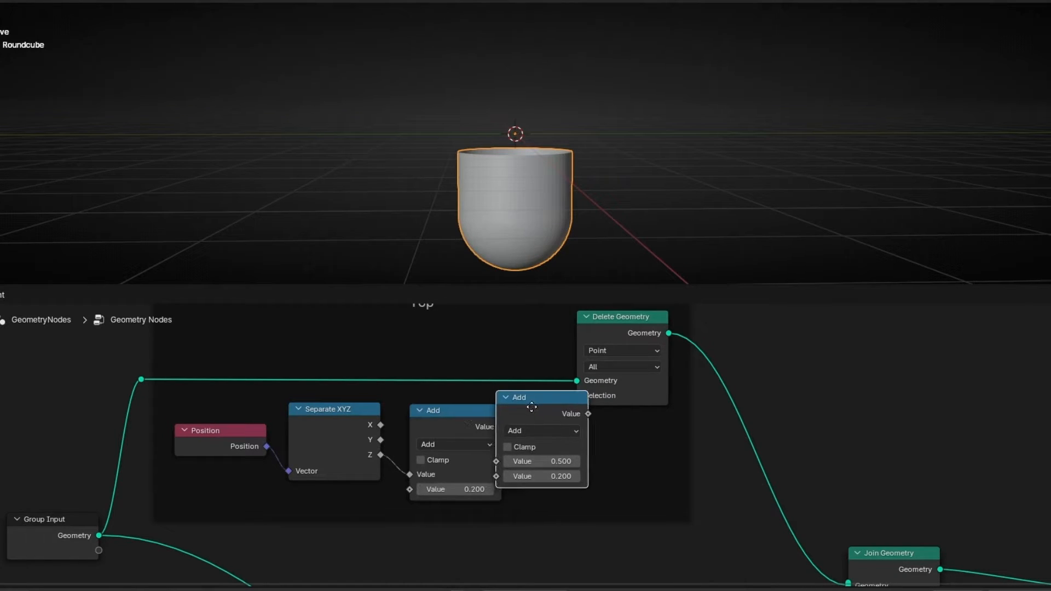
left_click(589, 407)
left_click(611, 431)
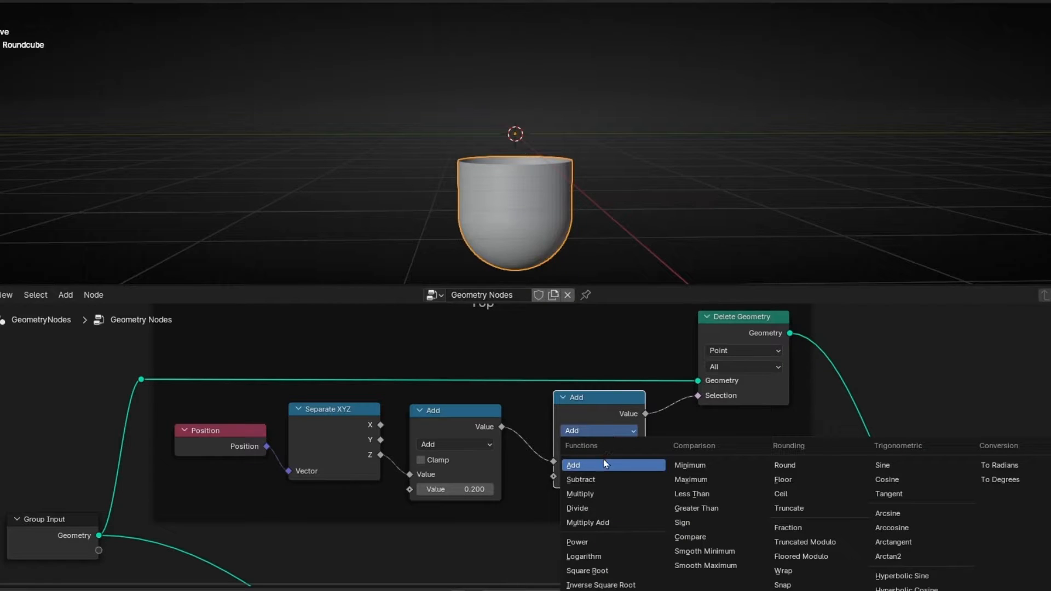
left_click(594, 492)
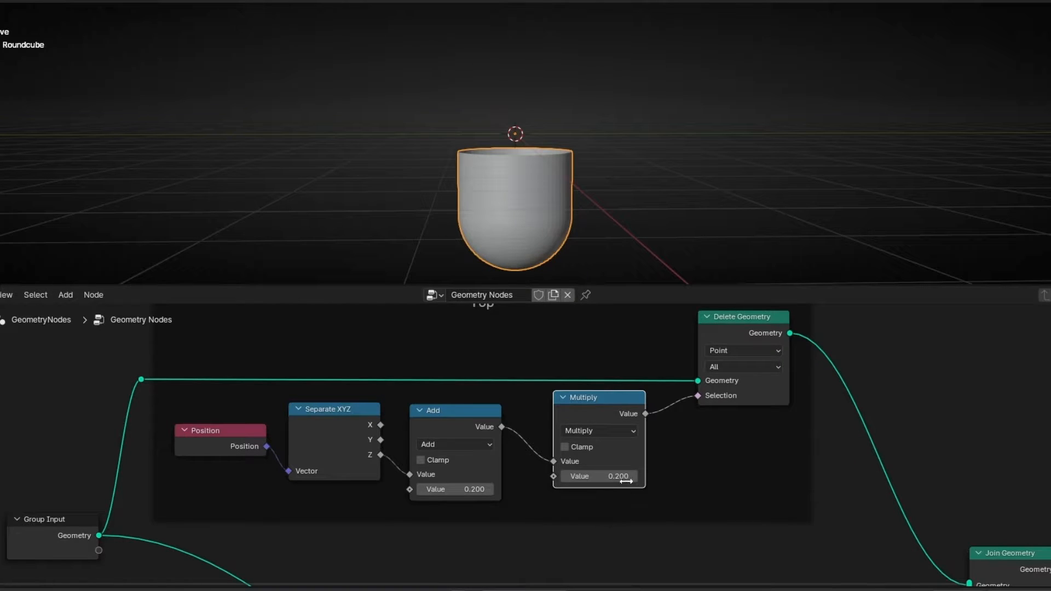
left_click_drag(571, 476, 555, 477)
left_click(587, 475)
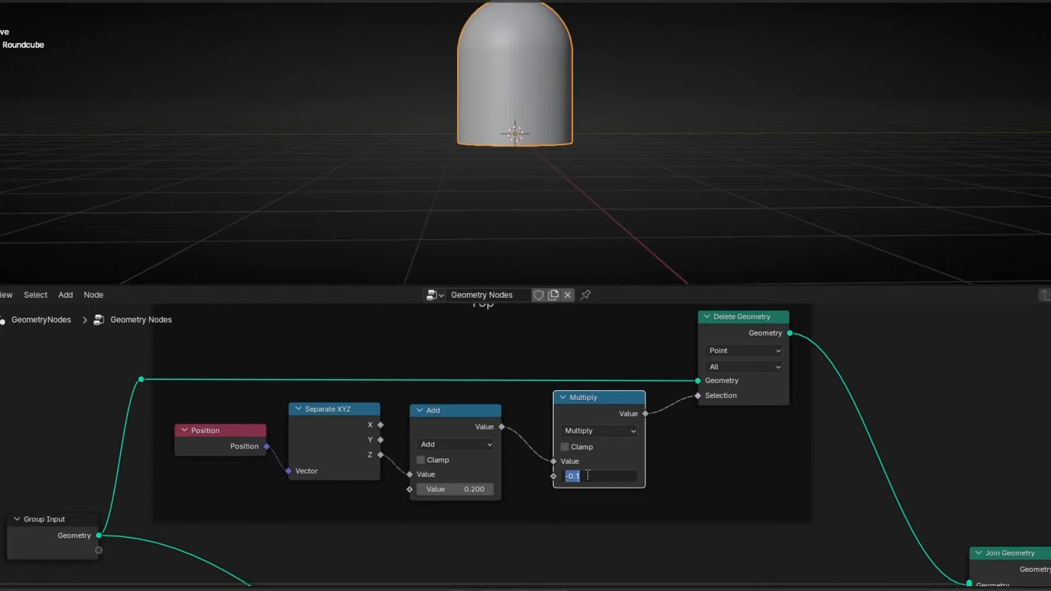
type("-1")
key("Return")
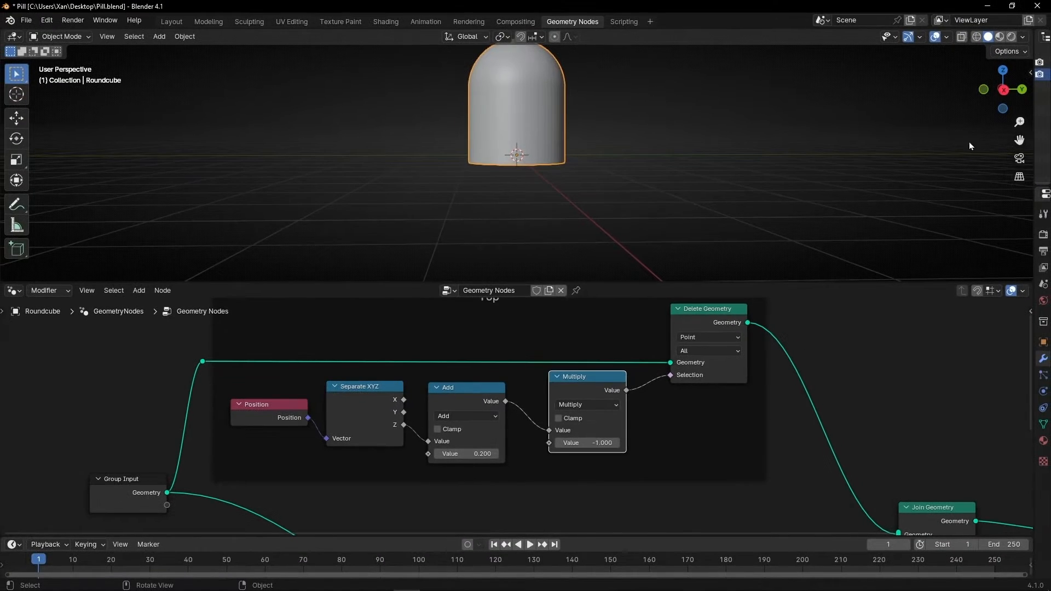
- View the model in right orthographic and annotate the cut at the origin line with arrows showing the offset direction
left_click(1004, 92)
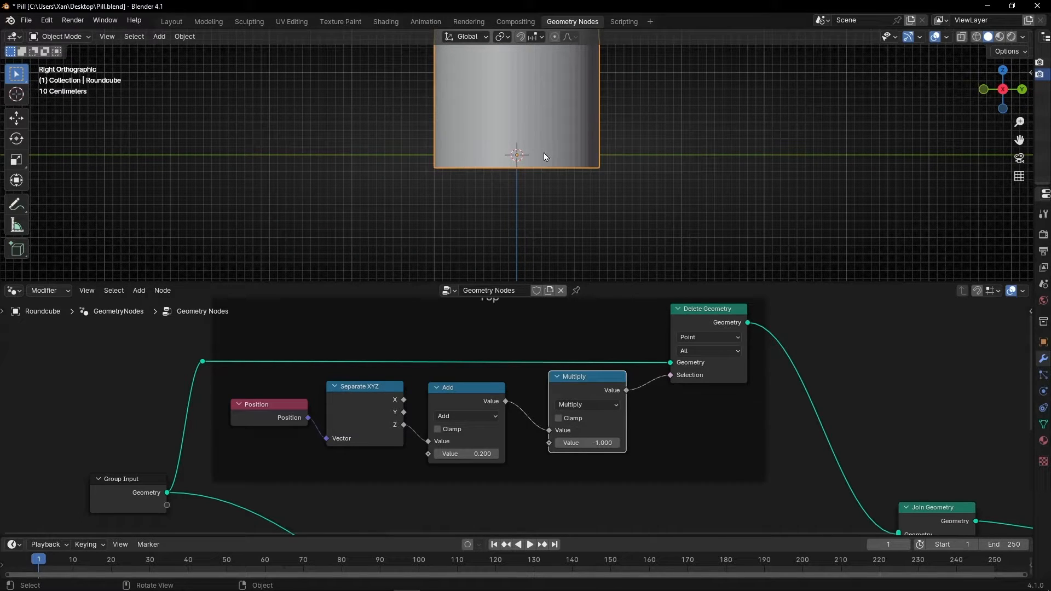
scroll(545, 157, "up", 1)
left_click(17, 203)
mouse_move(339, 159)
left_mouse_down()
mouse_move(387, 158)
mouse_move(404, 184)
mouse_move(415, 173)
mouse_move(665, 144)
left_mouse_up()
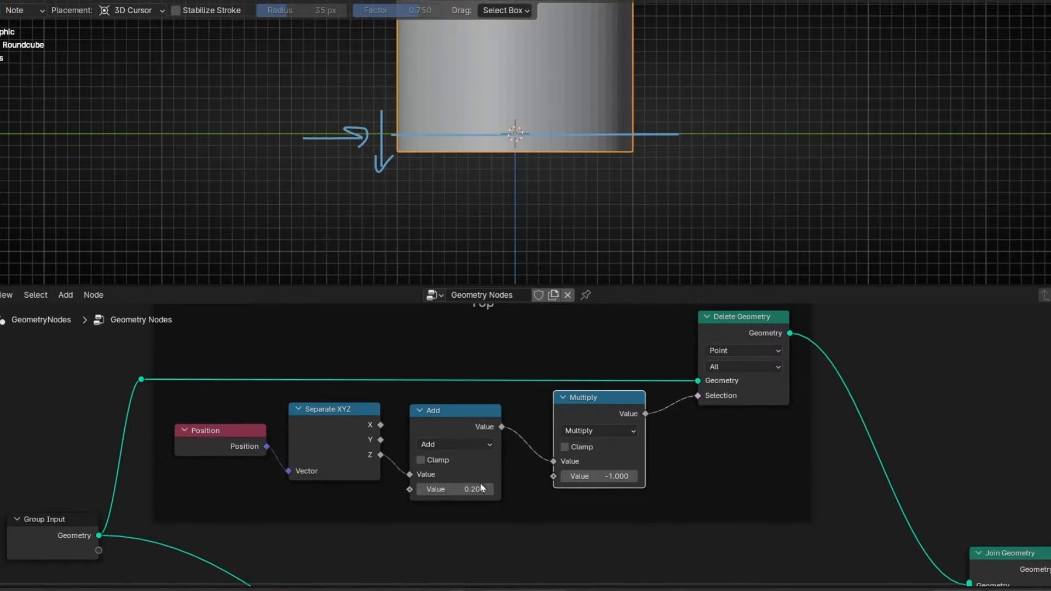
- Try -0.1 as the offset in the Top frame's Add node, and set the value to 0
scroll(476, 489, "up", 3)
middle_click_drag(468, 488, 482, 457)
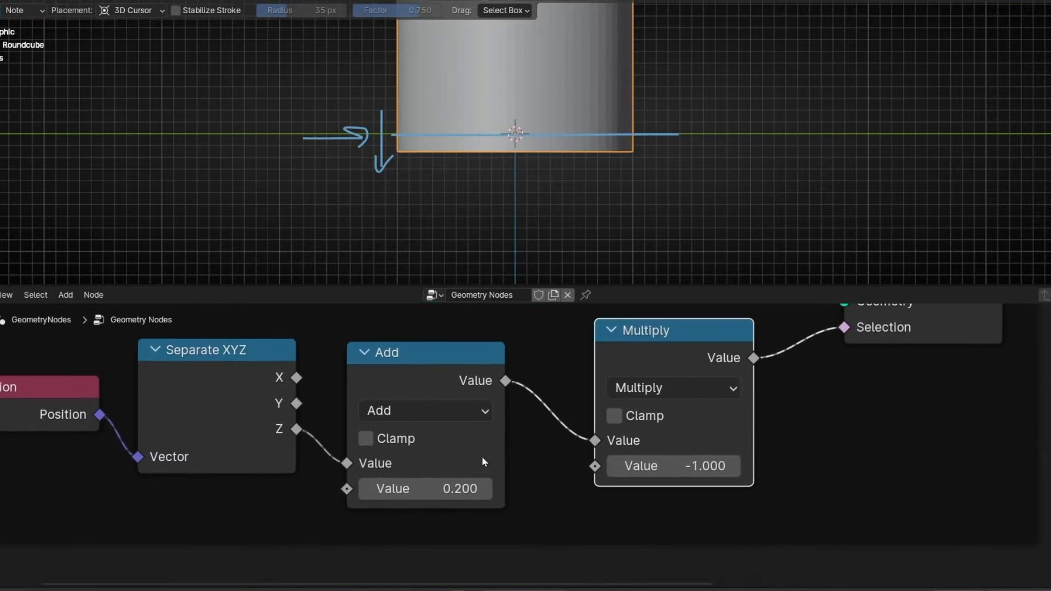
left_click(371, 489)
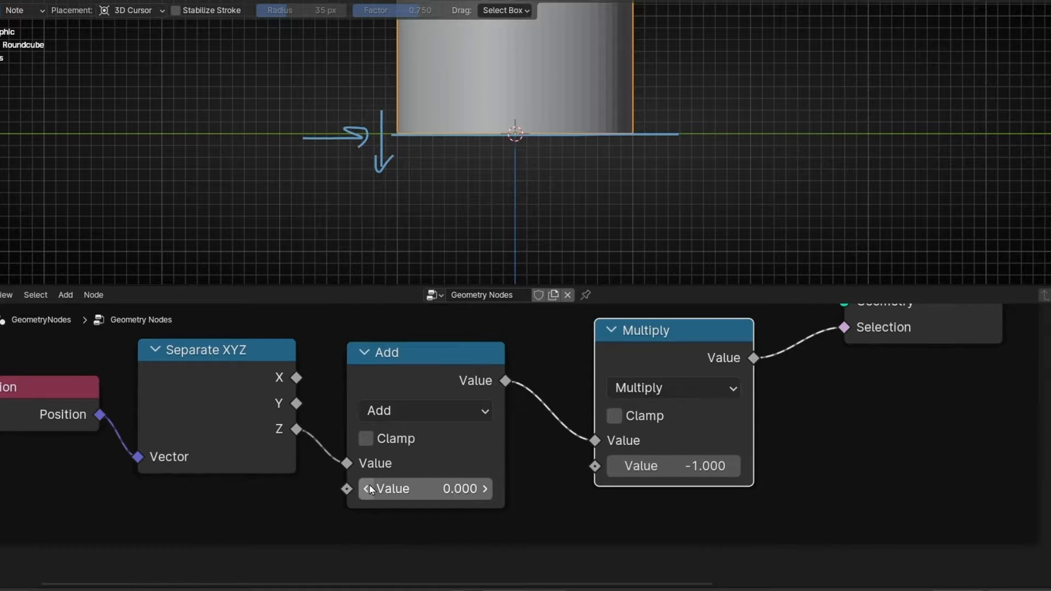
left_click(371, 489)
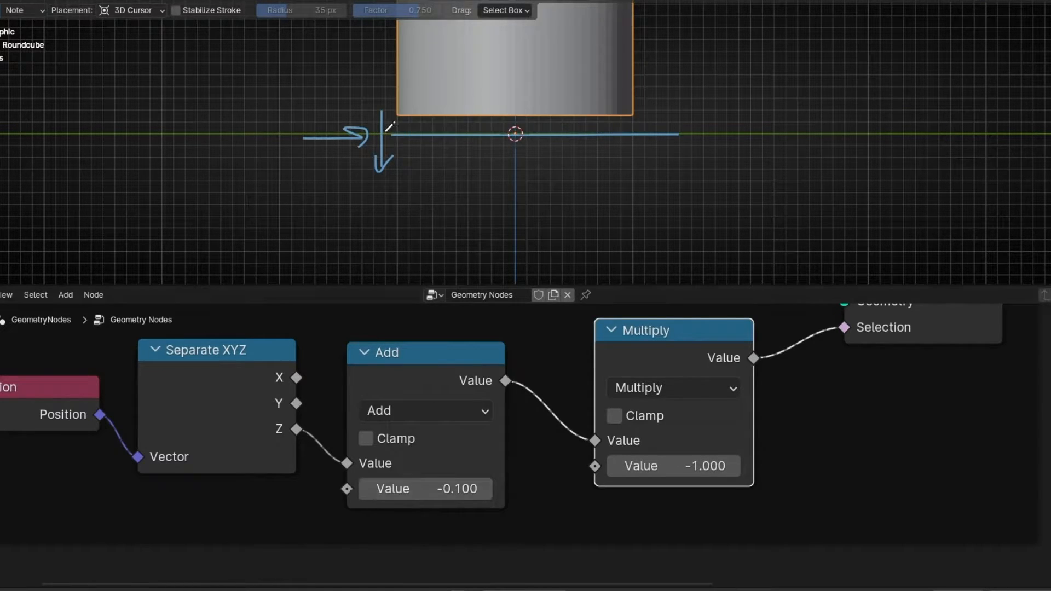
left_click(486, 488)
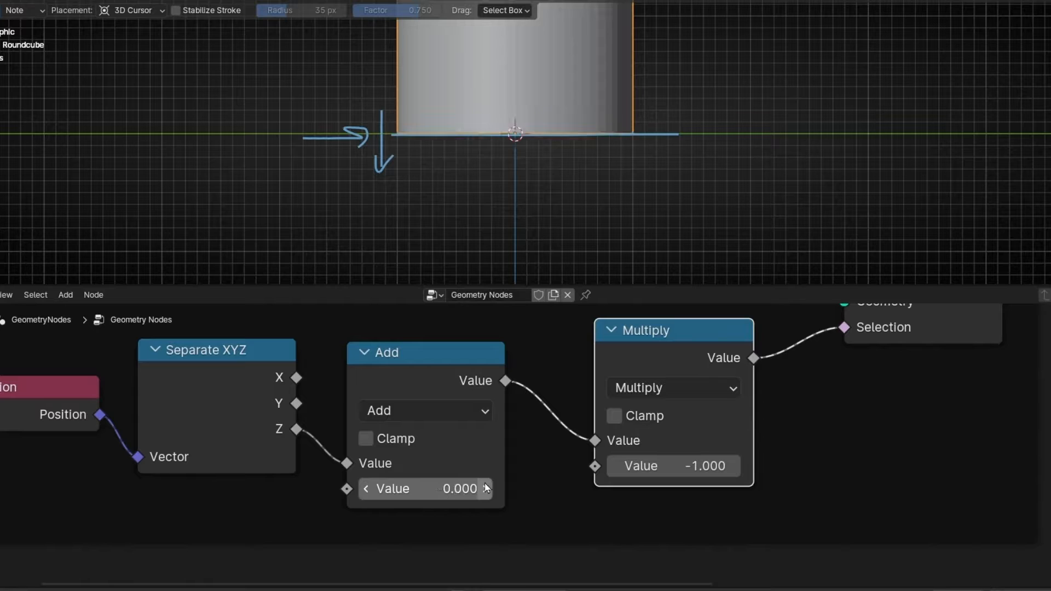
- Connect the Bottom frame's Delete Geometry to Join Geometry and cut the Top branch's link to it
scroll(485, 483, "down", 5)
middle_click_drag(723, 504, 430, 373)
left_click_drag(332, 539, 773, 465)
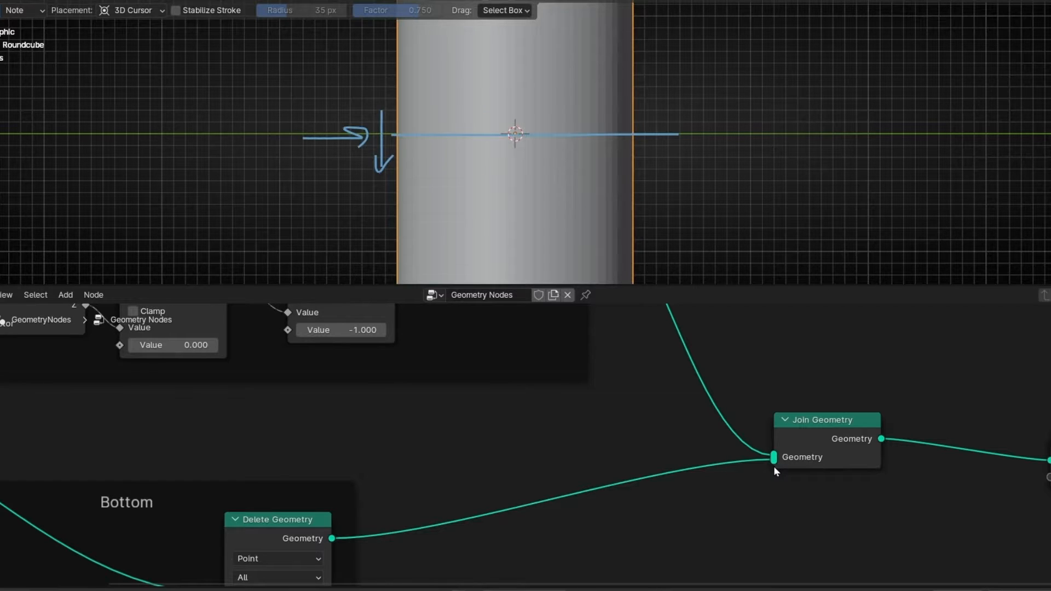
mouse_move(733, 386)
right_mouse_down("ctrl")
mouse_move(716, 387)
mouse_move(696, 427)
right_mouse_up("ctrl")
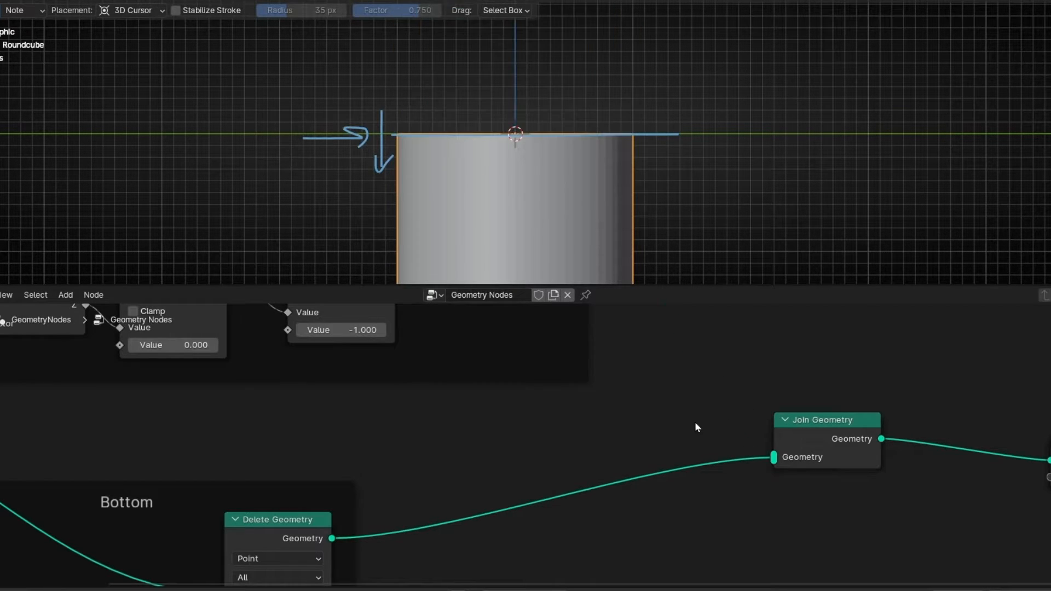
- Erase the annotation strokes and reconnect the Top frame's Delete Geometry to Join Geometry
mouse_move(563, 137)
left_mouse_down("ctrl")
mouse_move(230, 159)
mouse_move(659, 118)
left_mouse_up("ctrl")
scroll(744, 370, "down", 3)
middle_click_drag(720, 379, 689, 455)
scroll(689, 456, "down", 1)
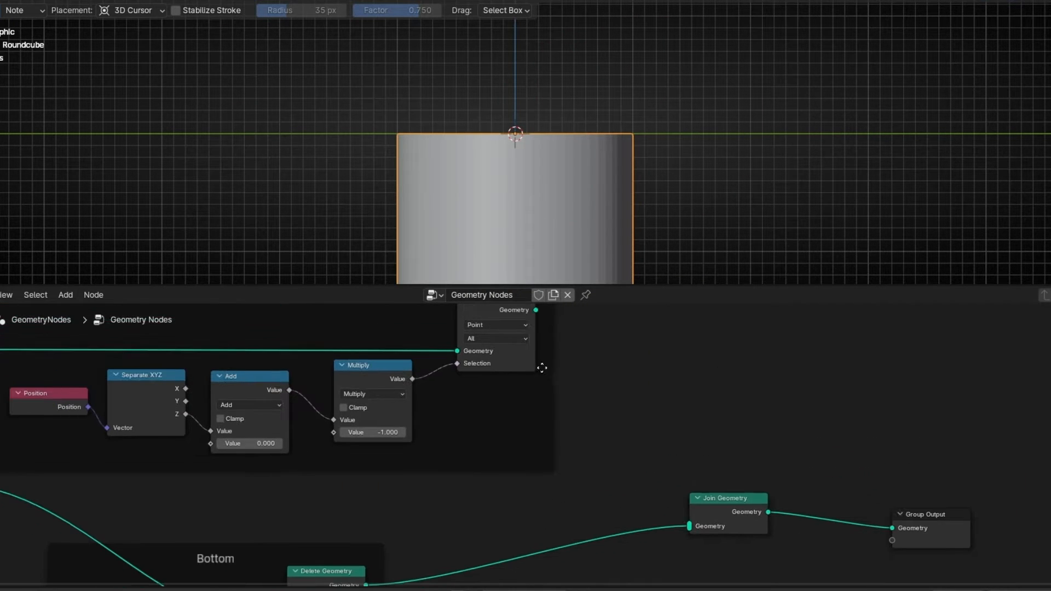
left_click_drag(536, 309, 700, 506)
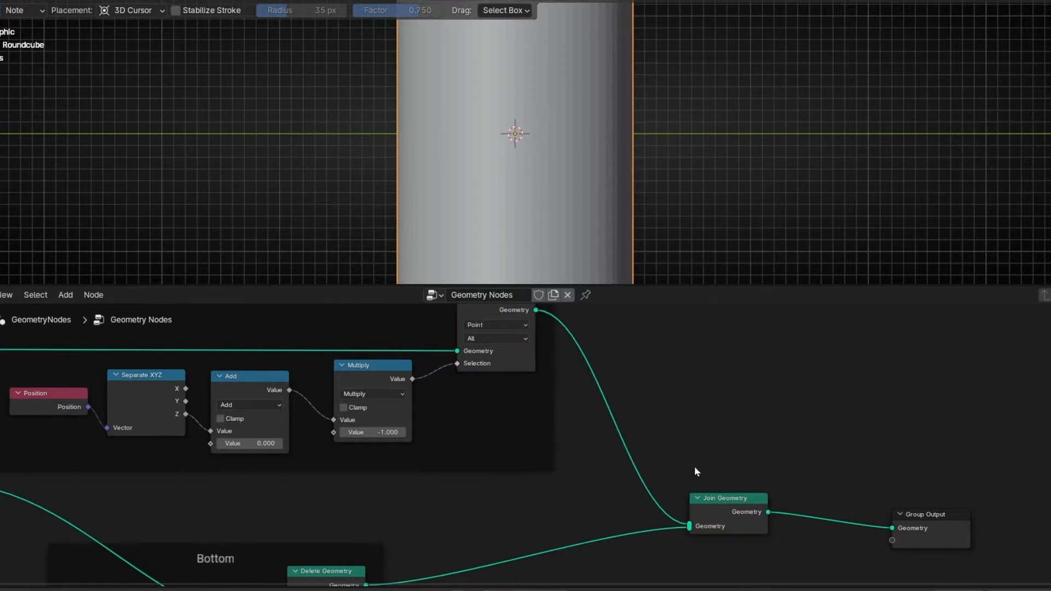
scroll(588, 232, "down", 5)
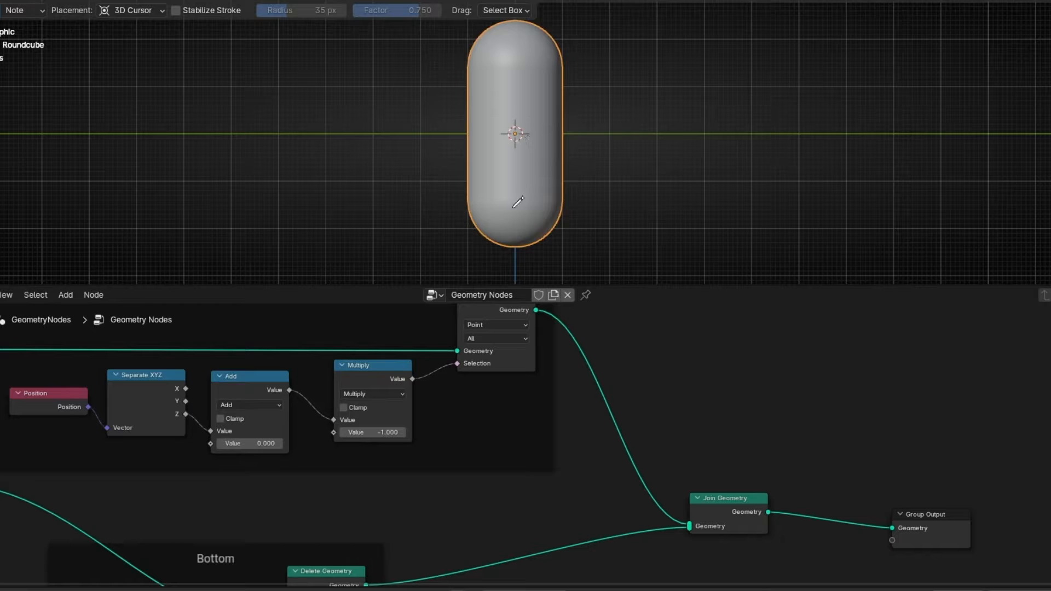
- Move the Join Geometry and Group Output nodes together farther from the Top and Bottom frames
scroll(544, 353, "down", 1)
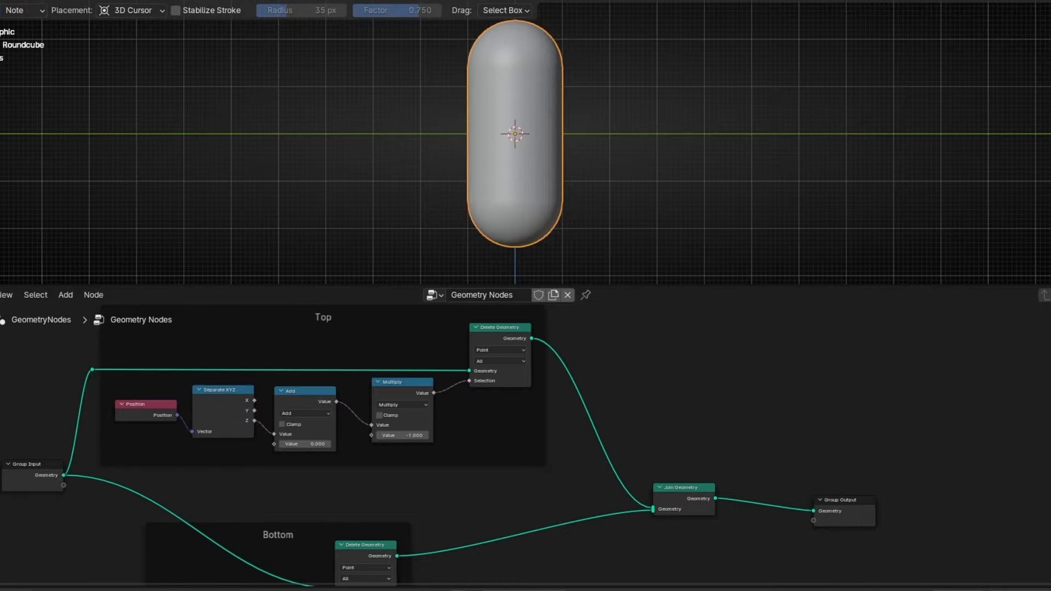
middle_click_drag(556, 357, 405, 345)
left_click_drag(518, 418, 723, 563)
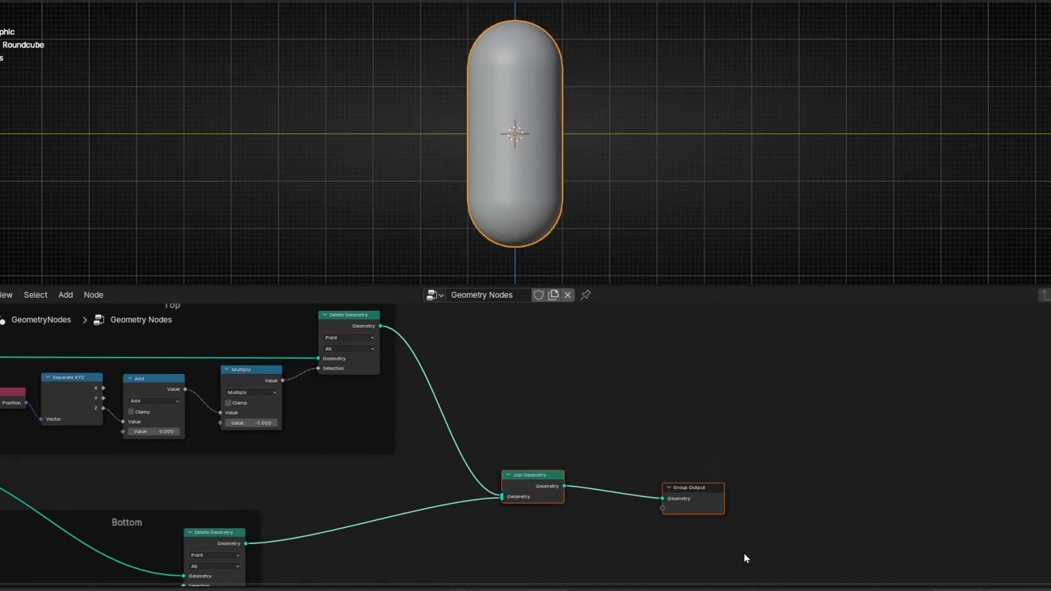
key("g")
left_click(869, 545)
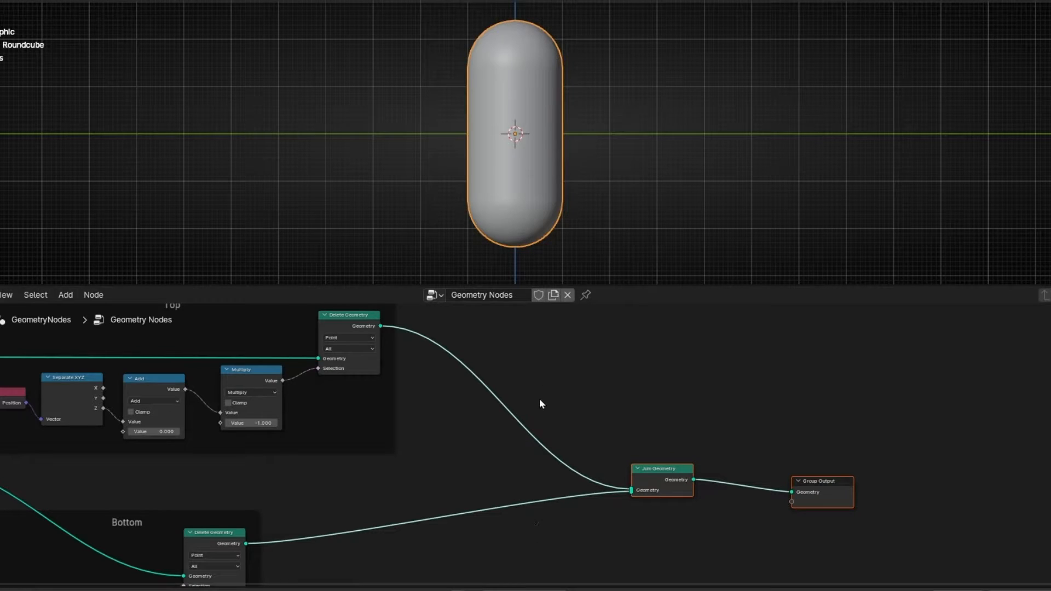
- Insert a Transform Geometry node between the Top branch and Join Geometry, and duplicate it onto the Bottom branch's link
key("shift+a")
type("tra")
key("Return")
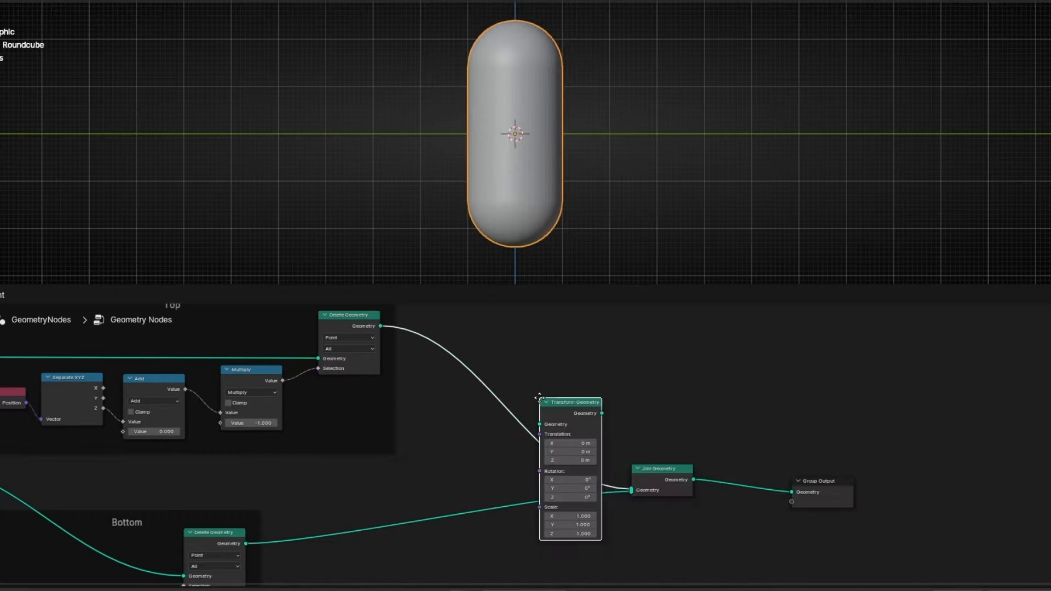
left_click(480, 338)
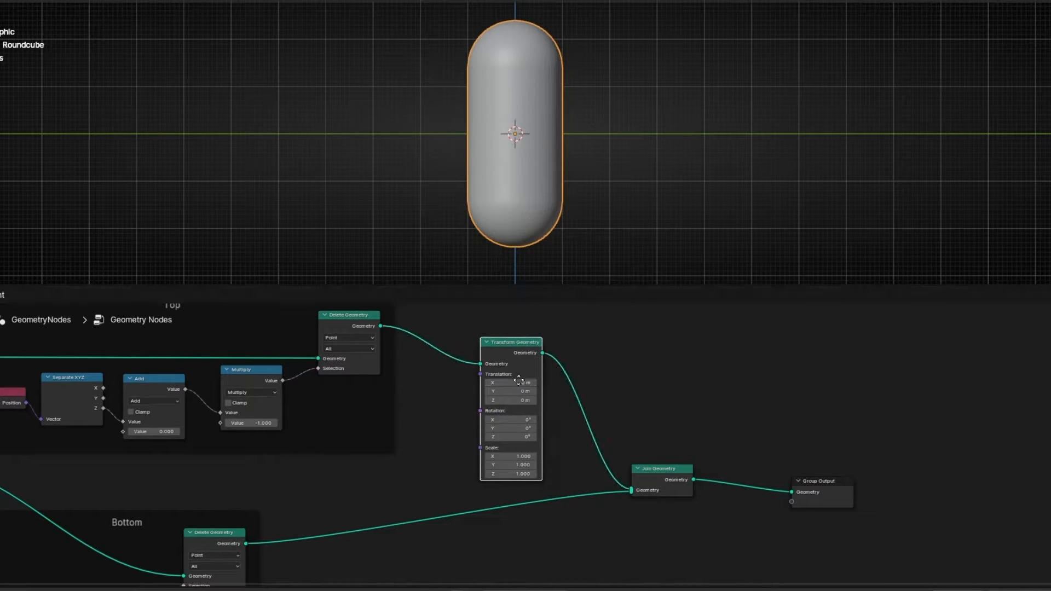
key("shift+d")
left_click(523, 501)
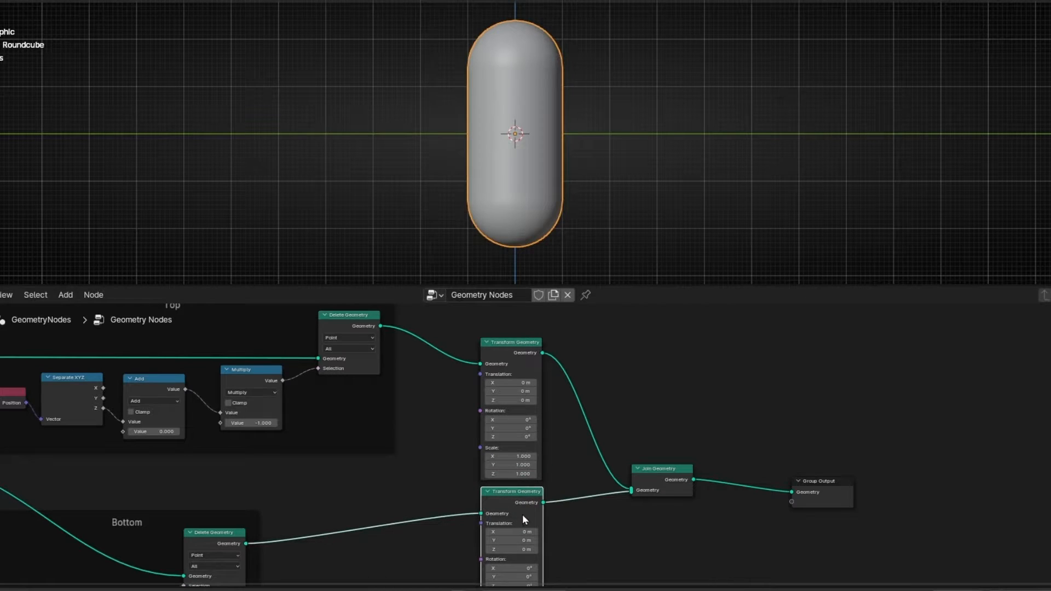
- Try Z translations of 0.8 m on the Top branch's Transform Geometry and -1.8 m on the Bottom branch's, and undo both
scroll(594, 498, "up", 1)
scroll(583, 459, "up", 1)
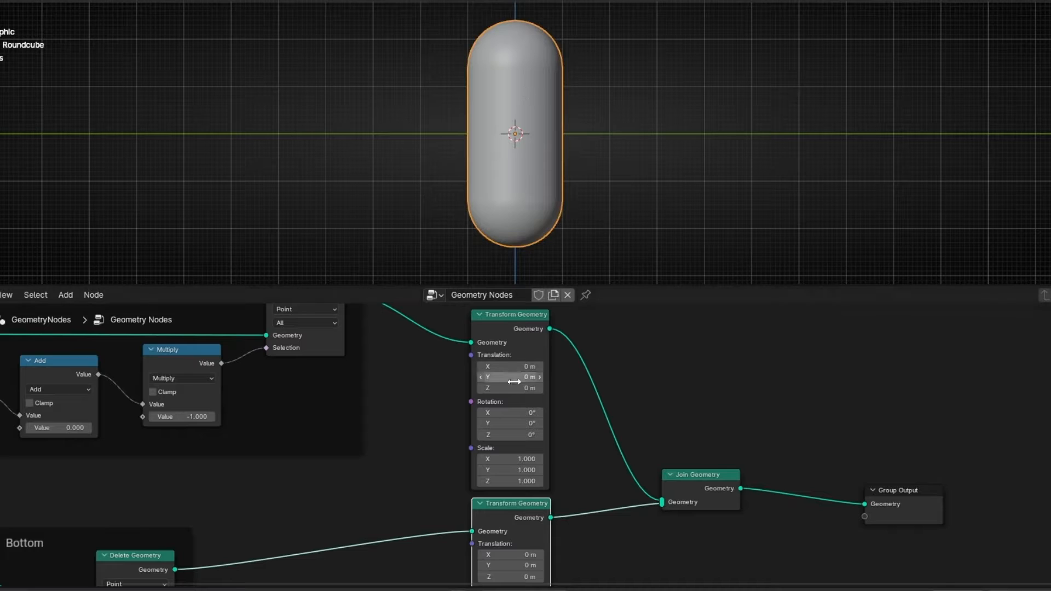
left_click_drag(516, 388, 539, 387)
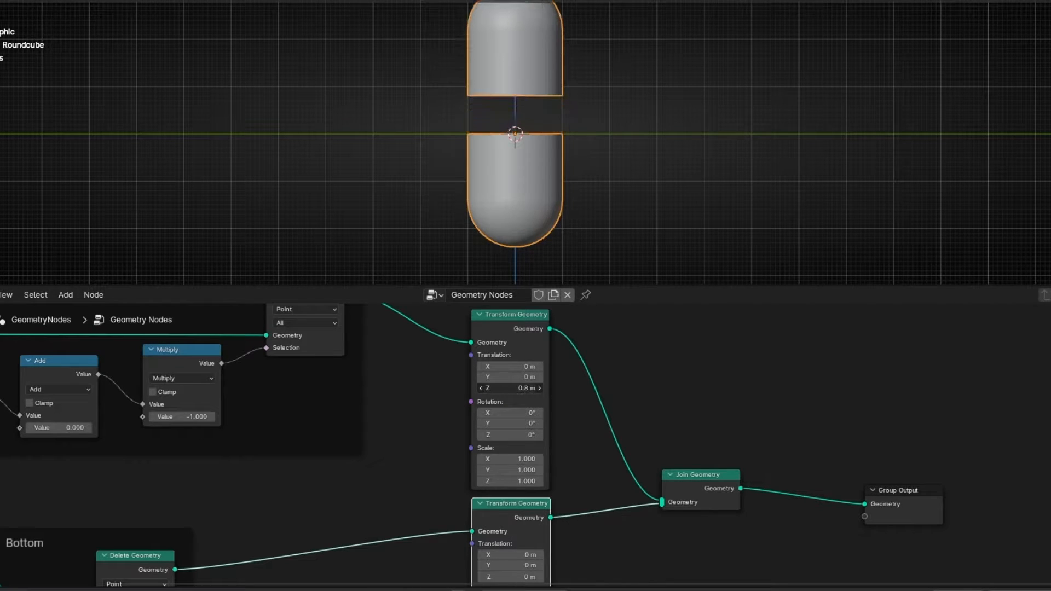
middle_click_drag(570, 481, 562, 411)
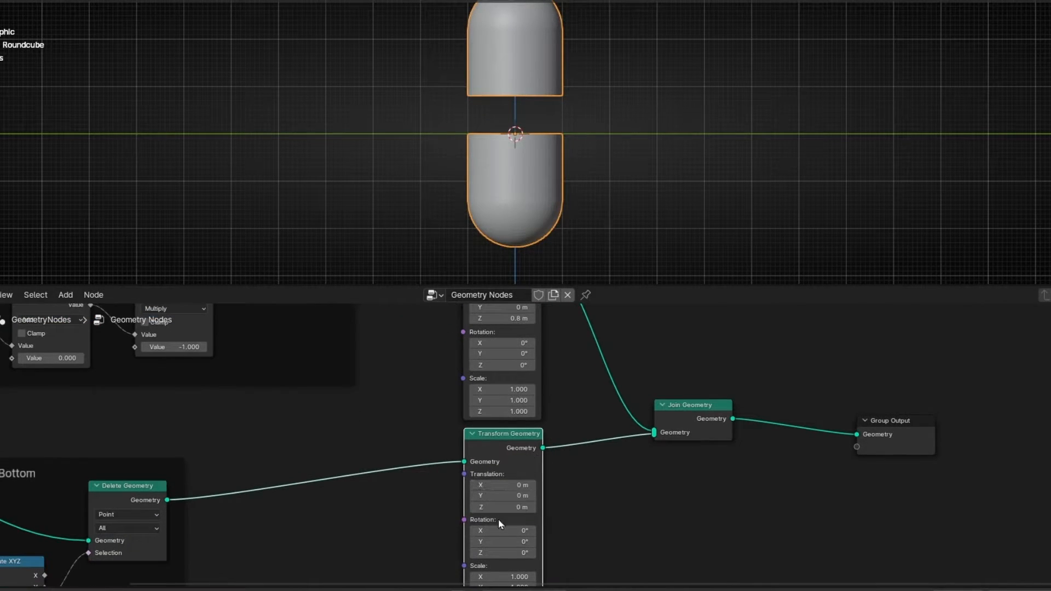
left_click_drag(509, 507, 482, 507)
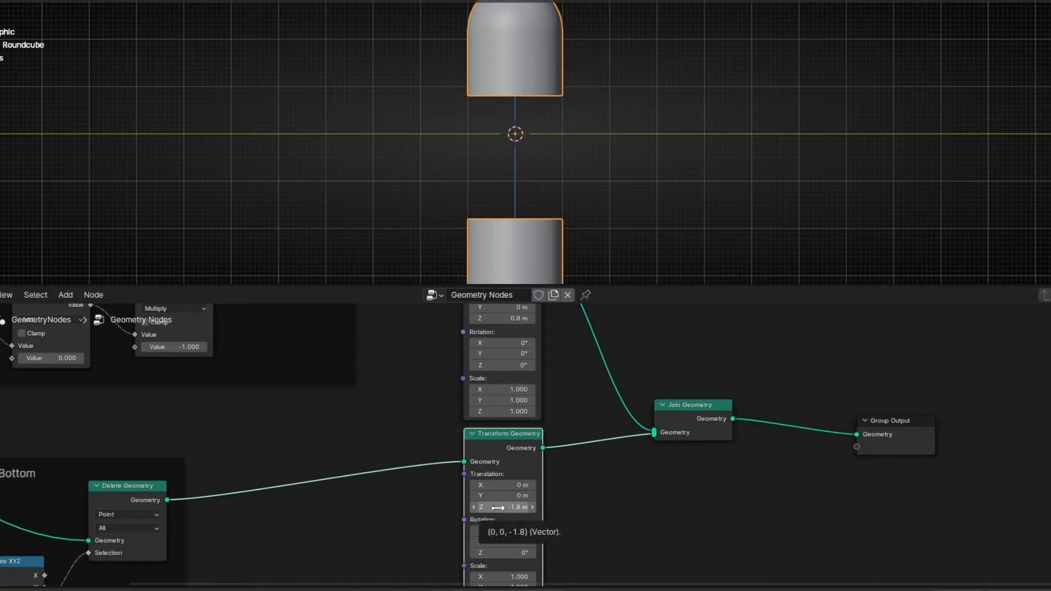
key("ctrl+z")
key("ctrl+z")
middle_click_drag(396, 406, 416, 434)
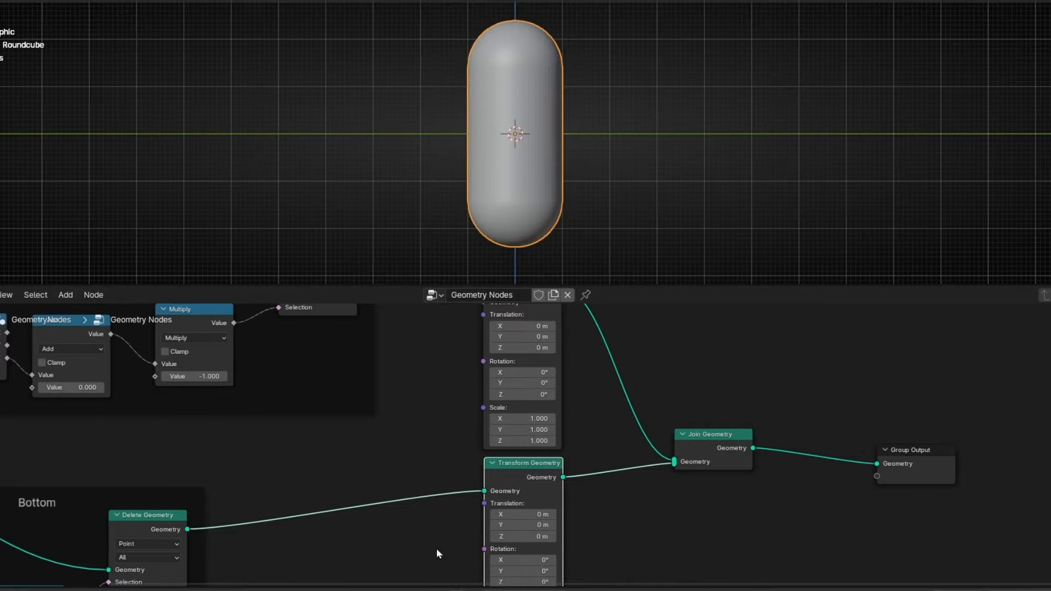
scroll(529, 321, "up", 1)
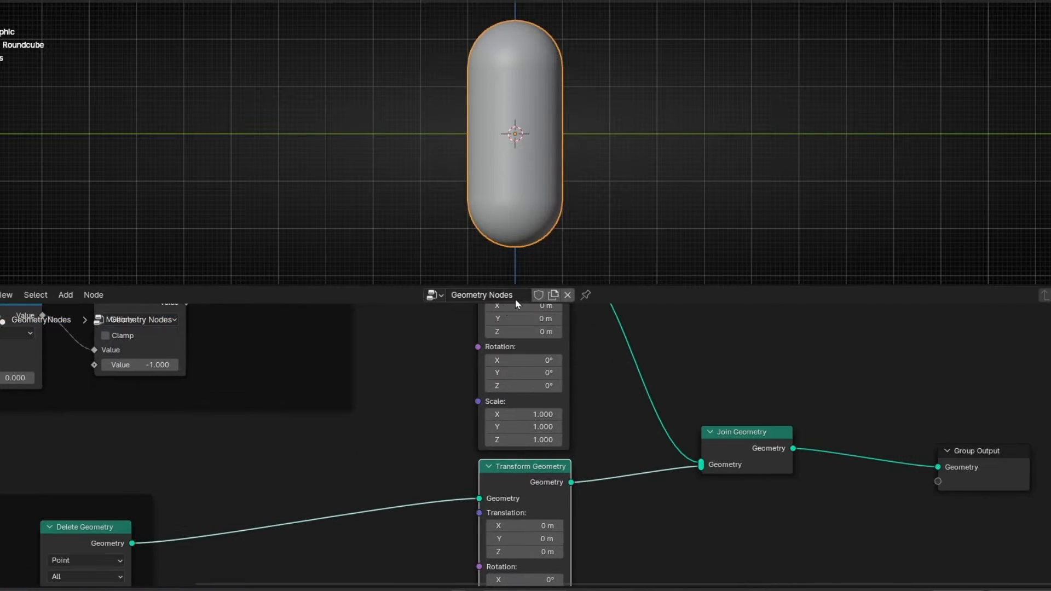
- Add a Combine XYZ node and connect its Vector output to the Translation of the Top branch's Transform Geometry
middle_click_drag(510, 341, 504, 432)
scroll(502, 427, "up", 1)
key("shift+a")
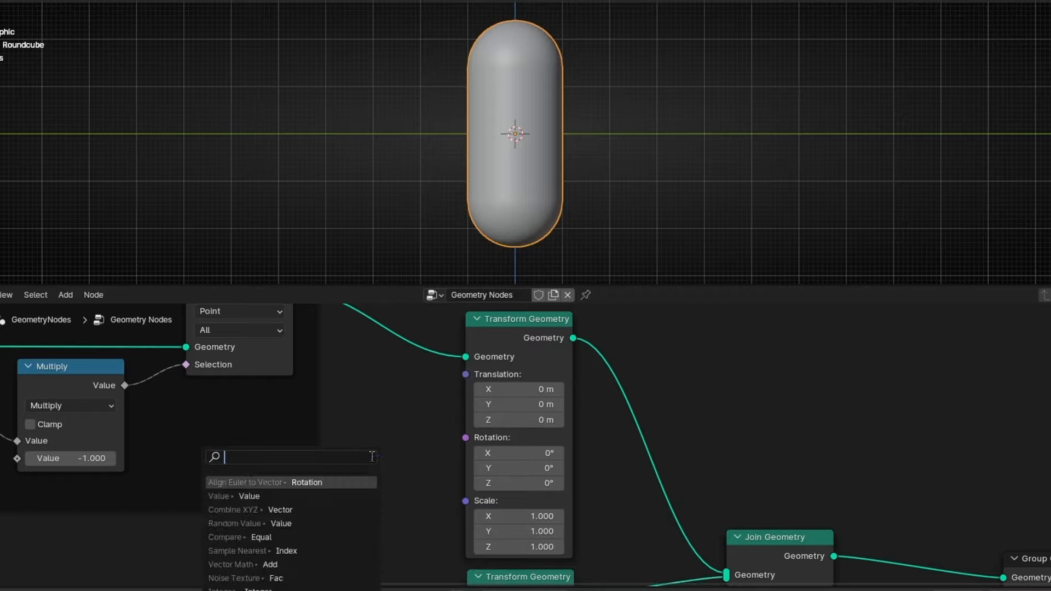
type("combine")
key("Return")
left_click(373, 458)
middle_click_drag(387, 530, 474, 407)
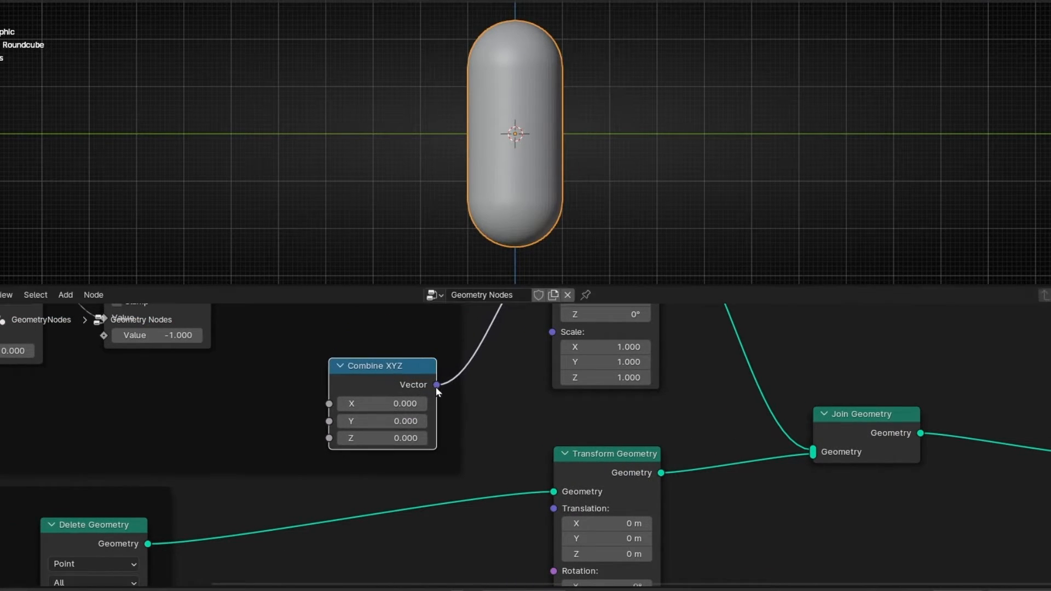
left_click_drag(425, 332, 423, 387)
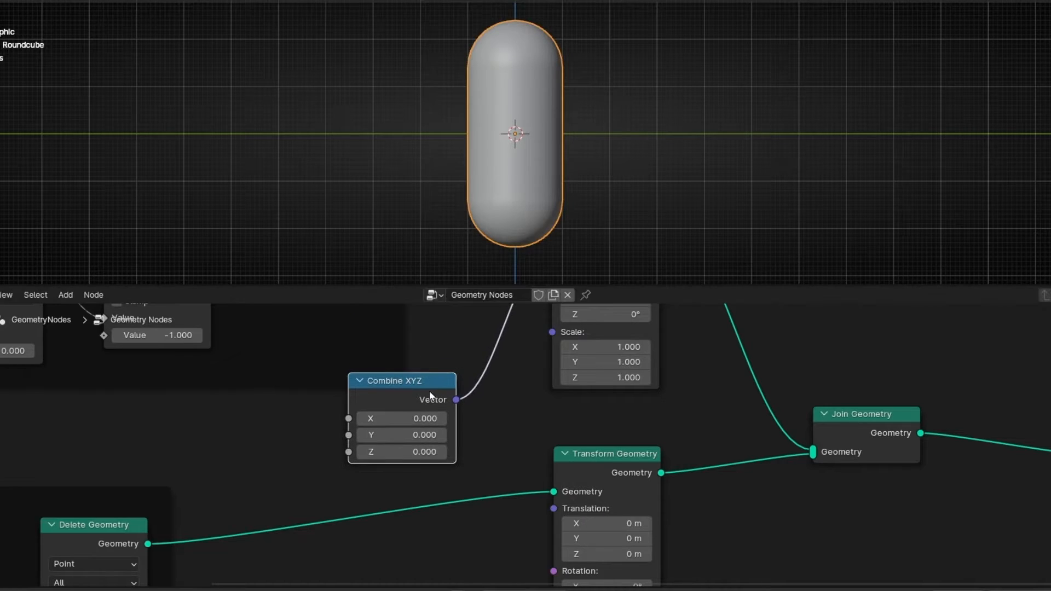
- Maximize the node editor and reposition the Combine XYZ node beside the two Transform Geometry nodes
key("ctrl+space")
scroll(477, 351, "down", 8)
left_click_drag(427, 272, 662, 481)
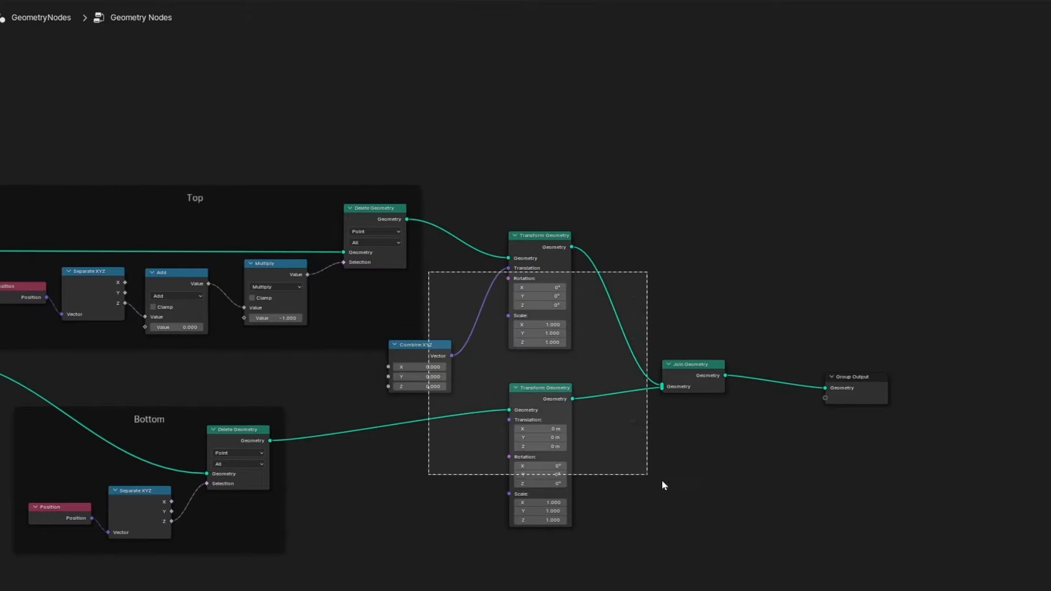
scroll(629, 399, "up", 4)
left_click_drag(459, 321, 385, 277)
key("alt+a")
- Try feeding the same Combine XYZ into the Bottom branch's Transform Geometry Translation, and undo the link and node move
left_click_drag(505, 342, 583, 438)
left_click_drag(426, 289, 425, 336)
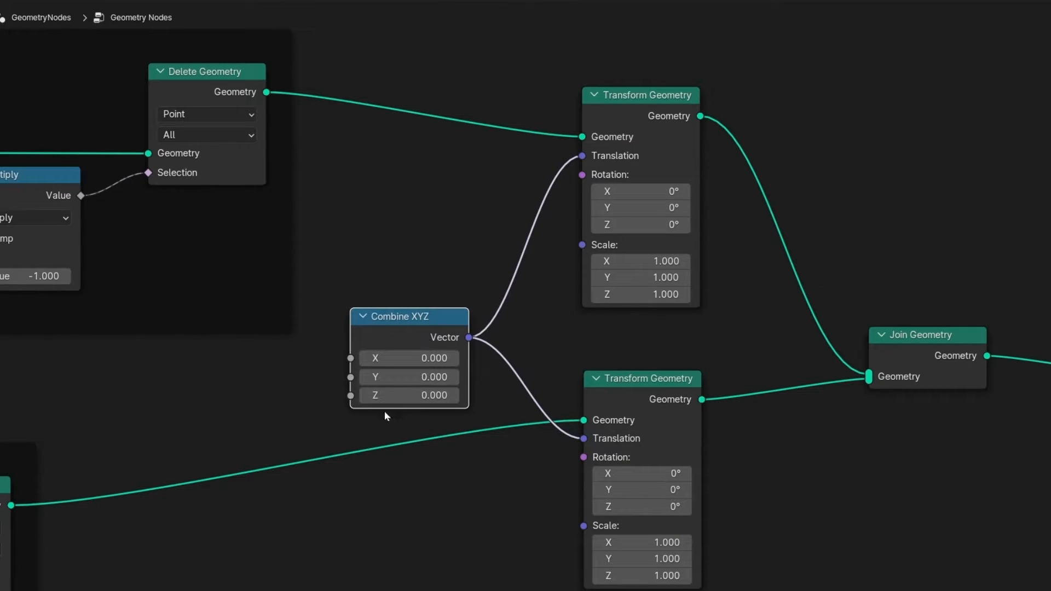
key("ctrl+z")
key("ctrl+z")
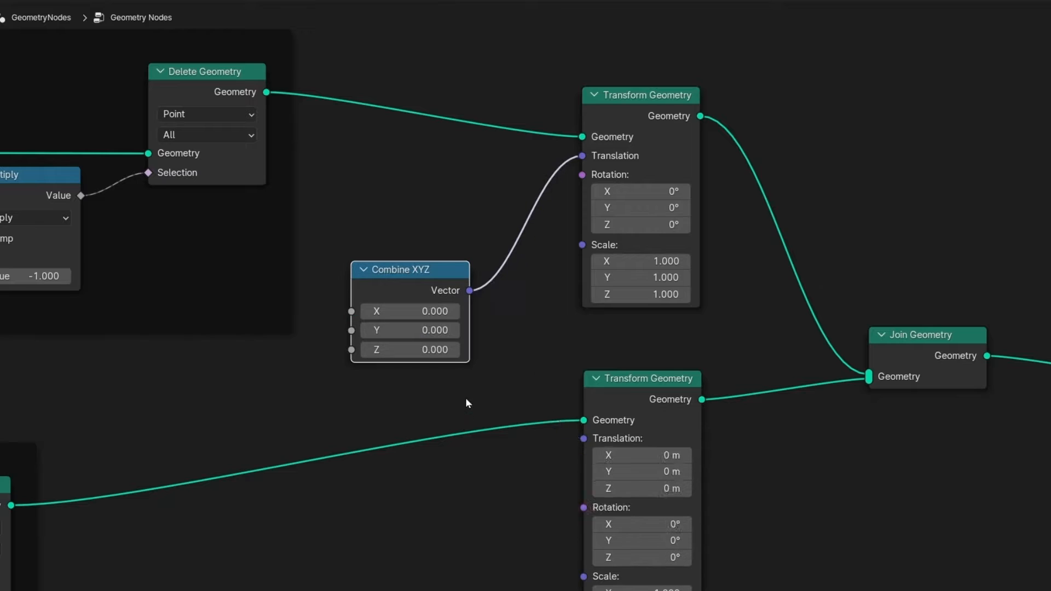
- Duplicate the Combine XYZ node below the original and connect the copy to the Translation of the Bottom branch's Transform Geometry
left_click_drag(412, 282, 419, 241)
key("shift+d")
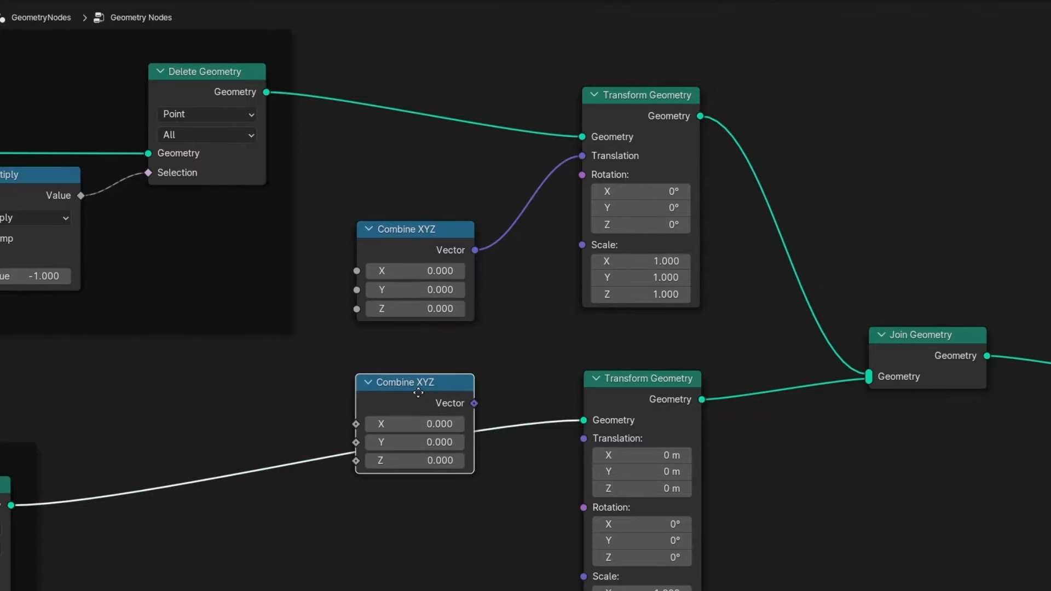
left_click_drag(457, 543, 580, 440)
- Add a Value node between the Top and Bottom branches and connect it to Z of the upper Combine XYZ
middle_click_drag(398, 485, 550, 440)
key("shift+a")
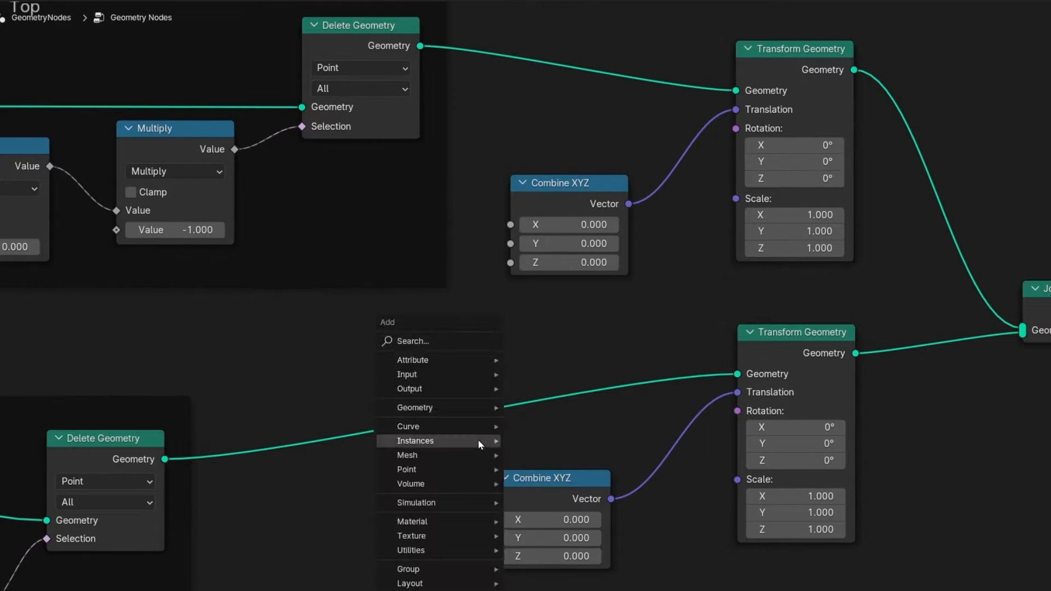
type("val")
key("Return")
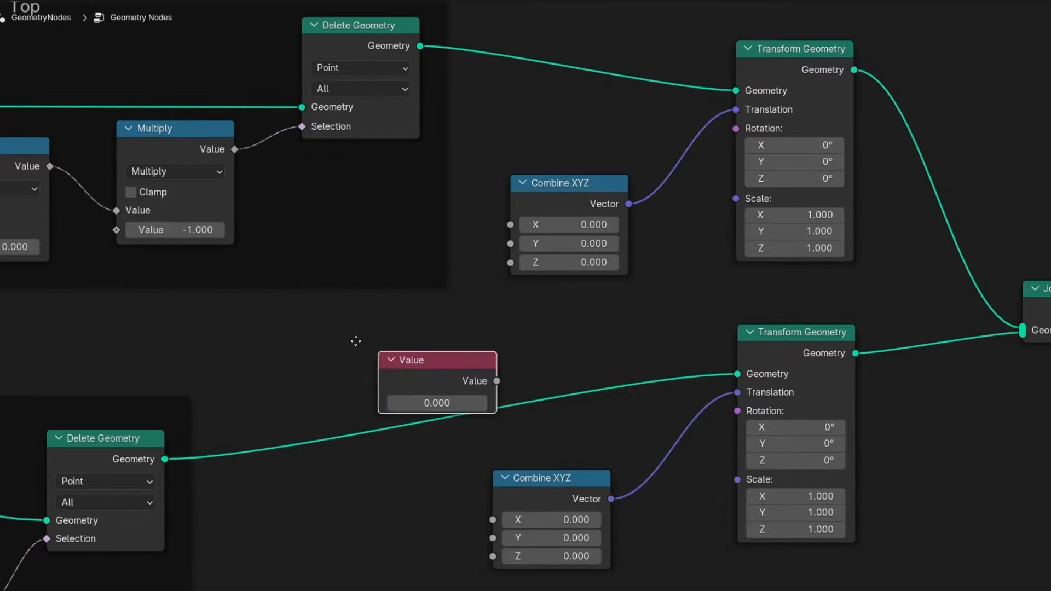
left_click(276, 310)
left_click_drag(395, 339, 506, 264)
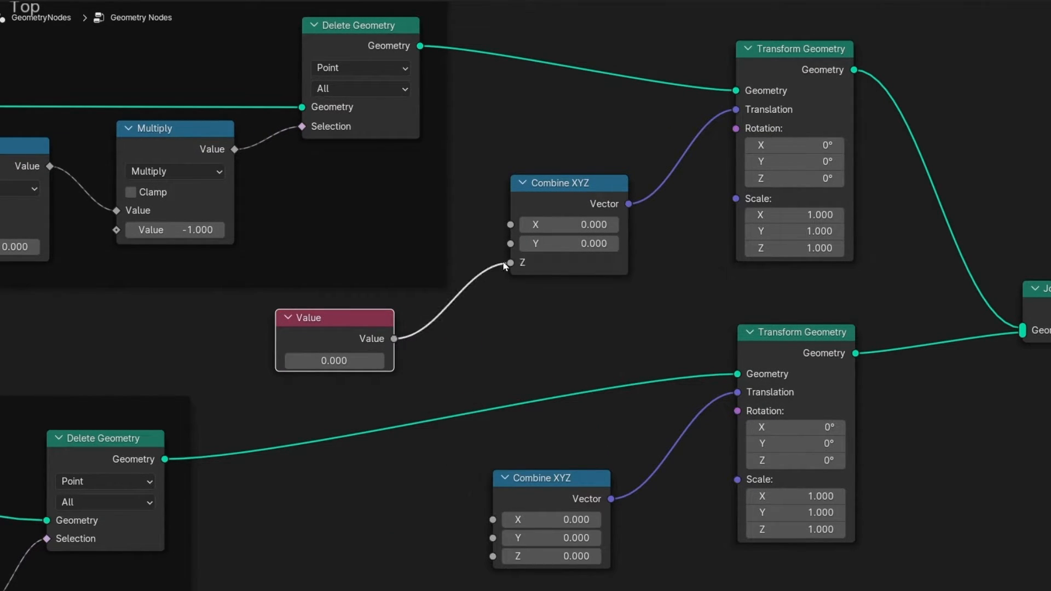
- Connect the Value node to Z of the lower Combine XYZ and adjust that node's position
left_click_drag(395, 345, 493, 520)
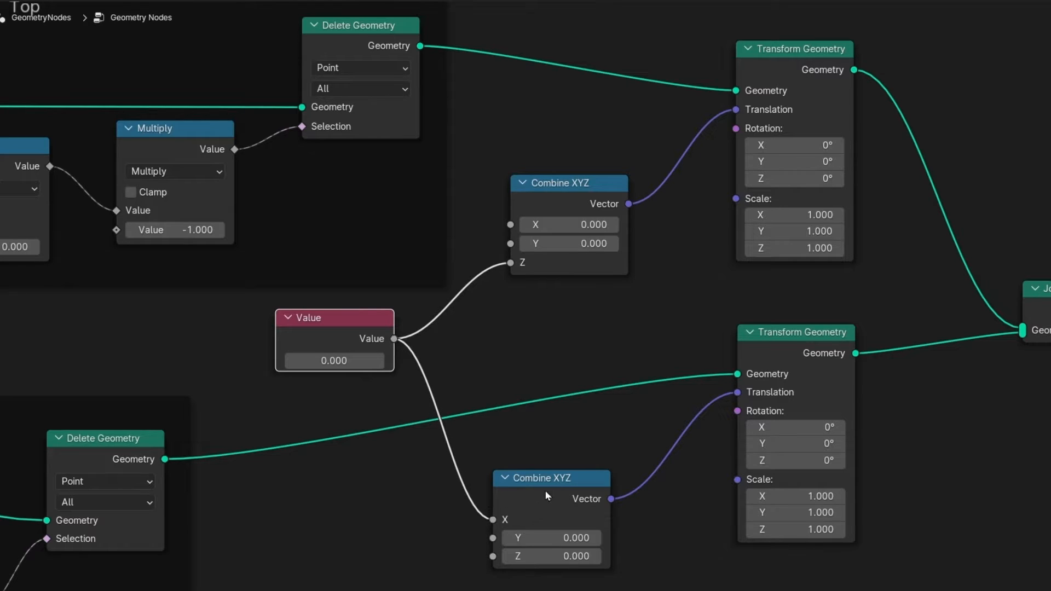
left_click_drag(545, 491, 580, 474)
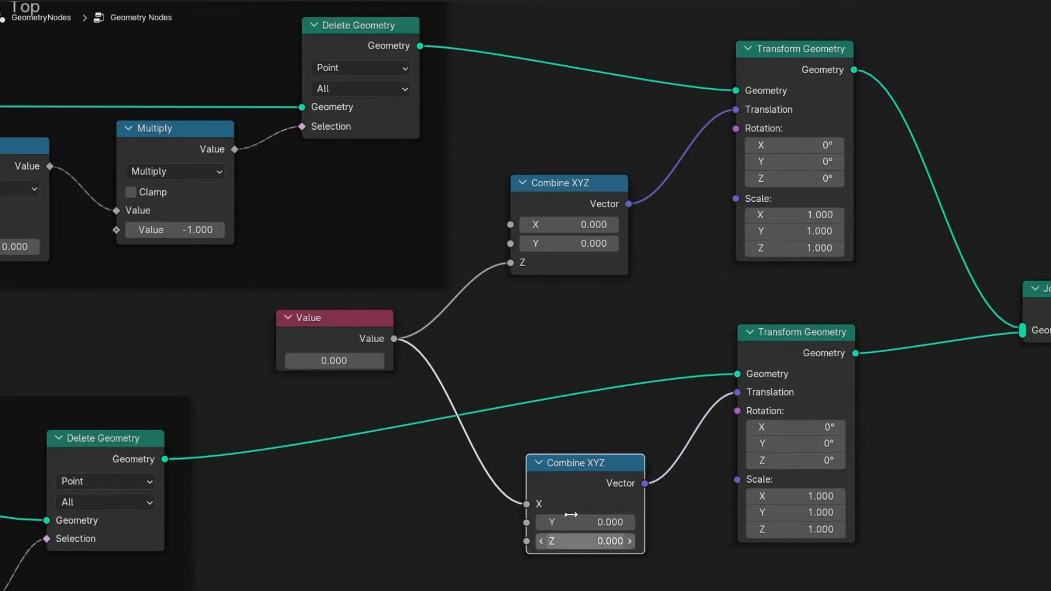
left_click_drag(528, 504, 527, 541)
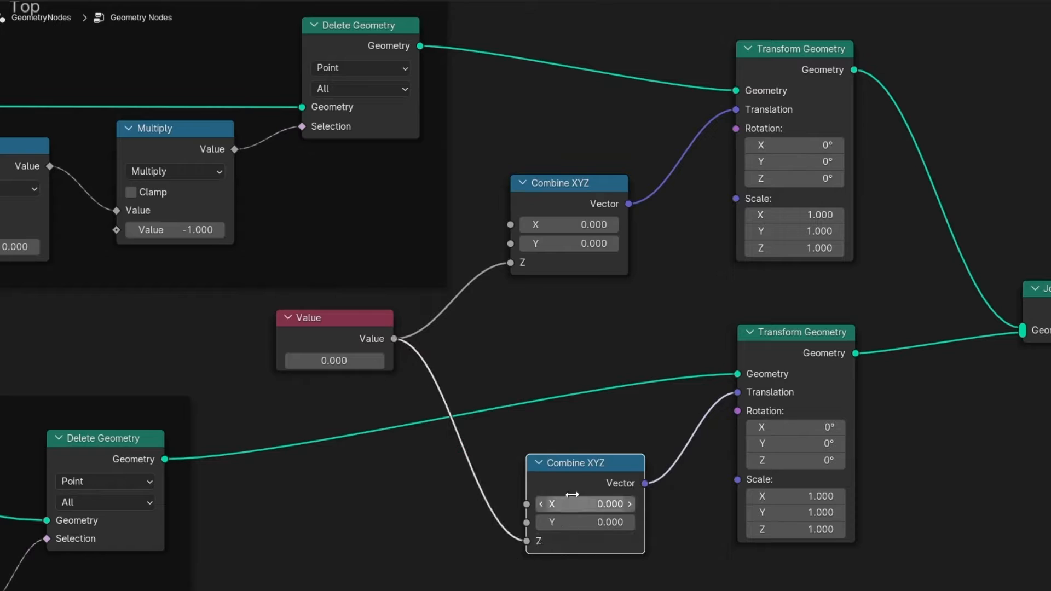
left_click_drag(551, 470, 553, 464)
- Insert a Math node set to Multiply by -1 between the Value node and the lower Combine XYZ
key("shift+a")
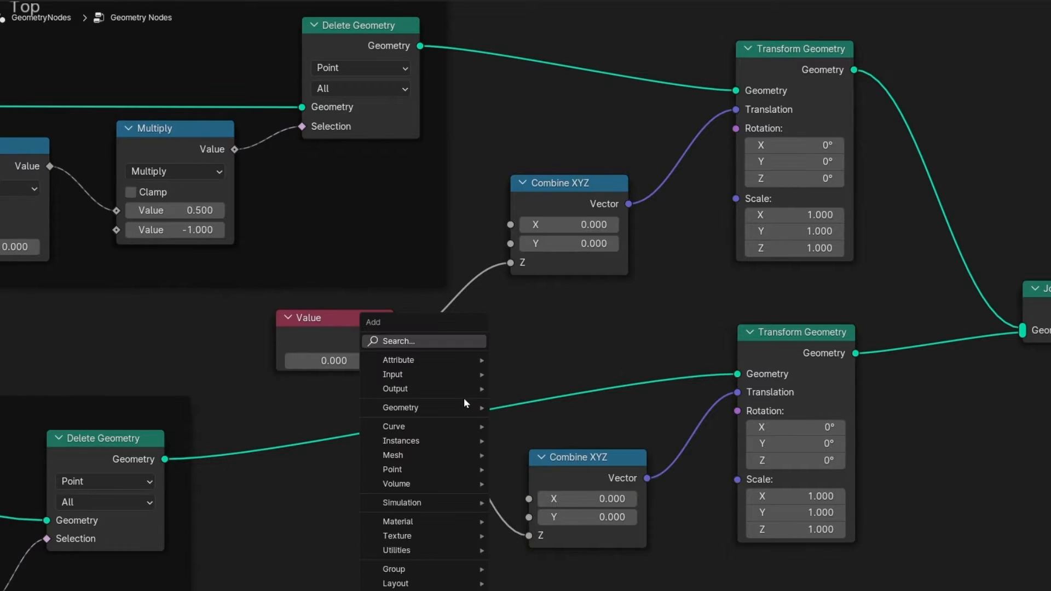
type("math")
key("Return")
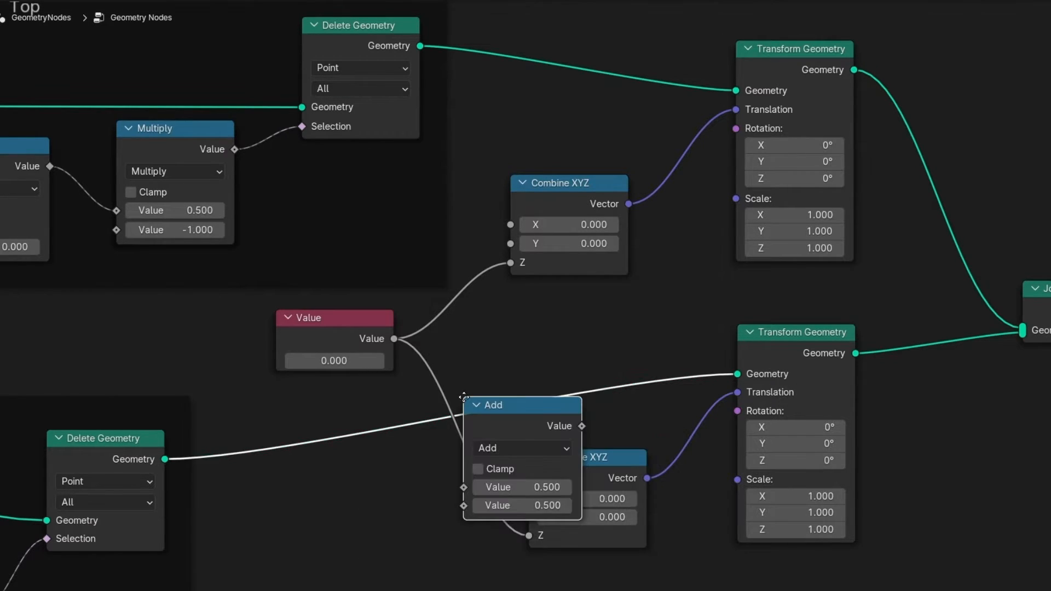
left_click(491, 423)
left_click(501, 412)
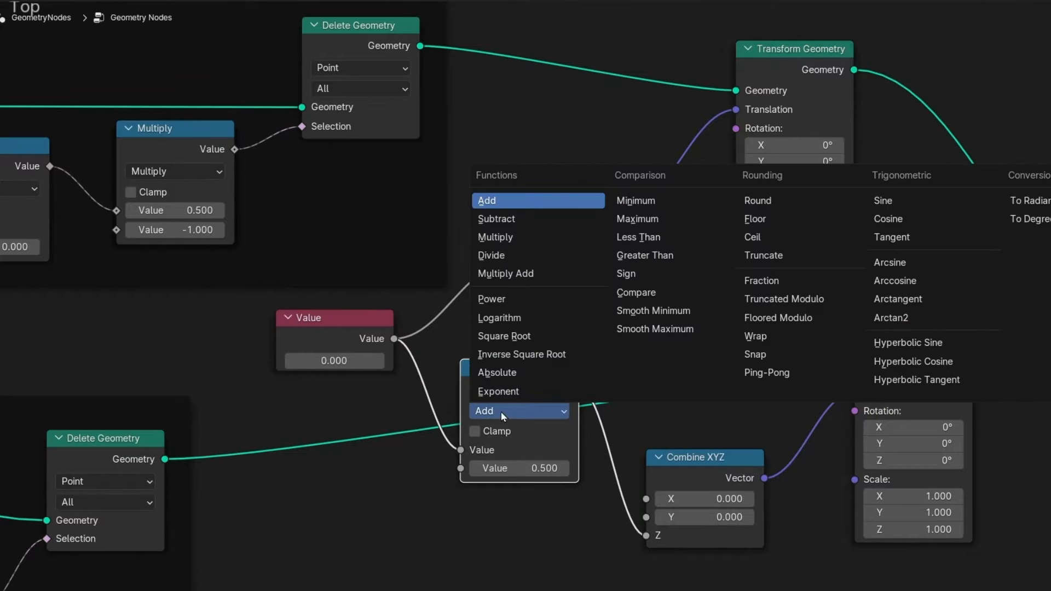
left_click(513, 241)
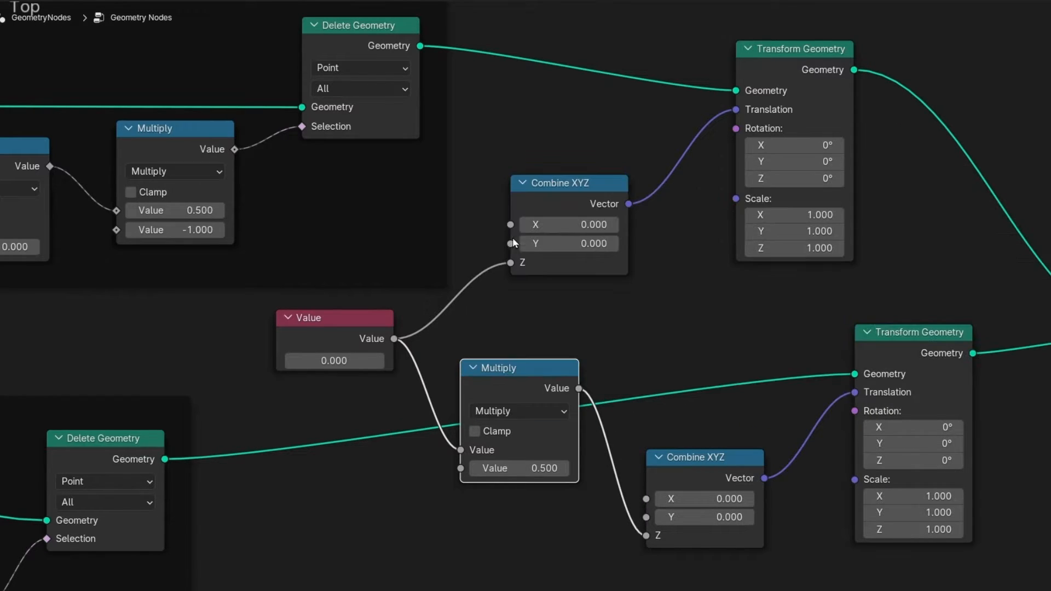
left_click(520, 468)
type("-1")
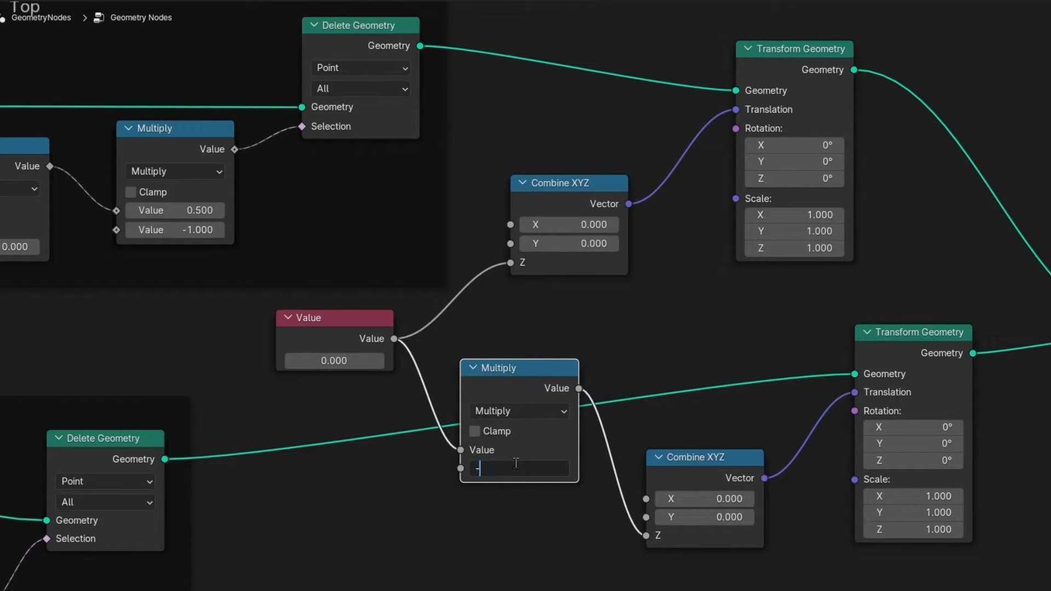
key("Return")
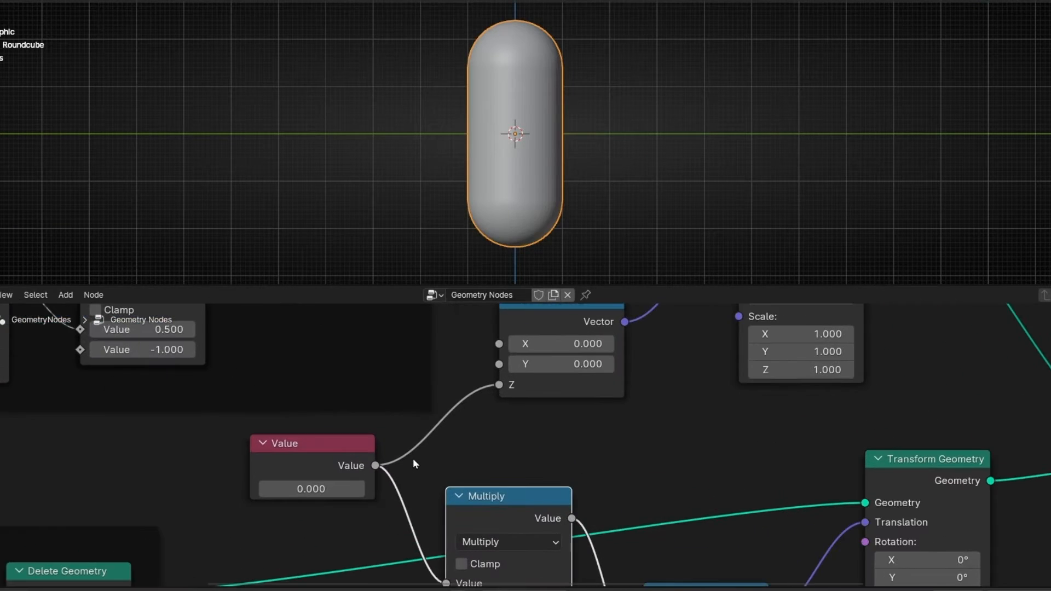
- Try raising the Value node's number step by step beyond 0.4 to spread the capsule halves, and inspect them from an angle
scroll(413, 458, "up", 1)
middle_click_drag(432, 453, 623, 427)
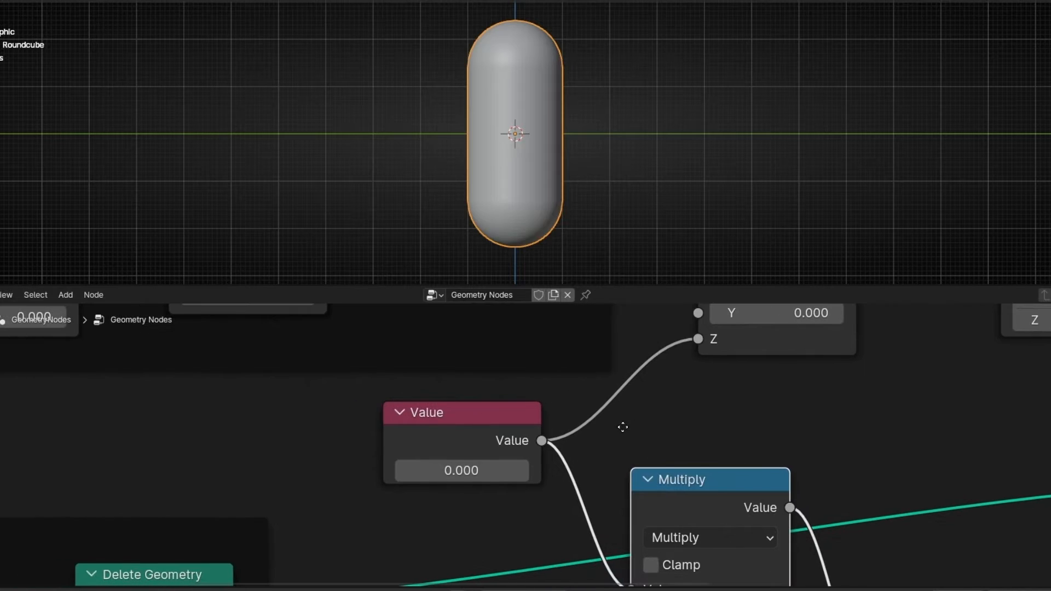
left_click(525, 472)
left_click(525, 472)
left_click(525, 473)
left_click(524, 472)
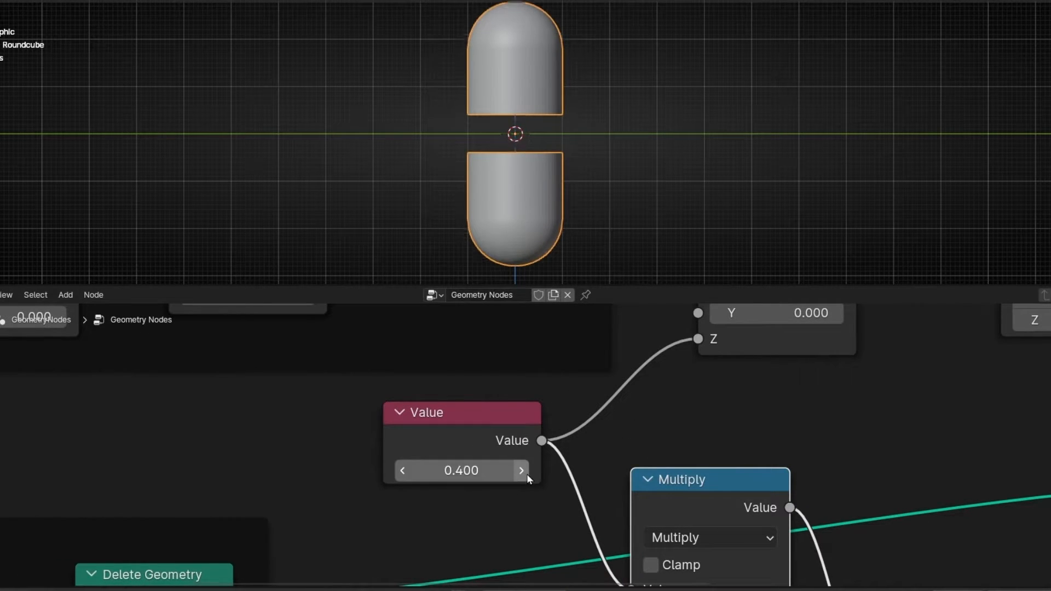
left_click(524, 472)
left_click(524, 471)
left_click(525, 472)
left_click(524, 472)
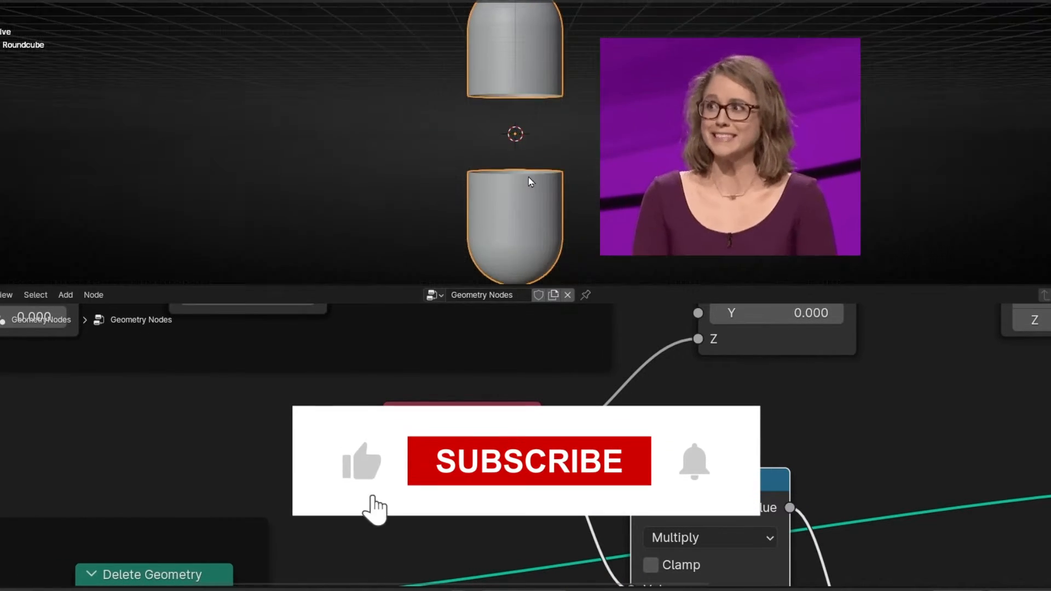
middle_click_drag(530, 178, 535, 251)
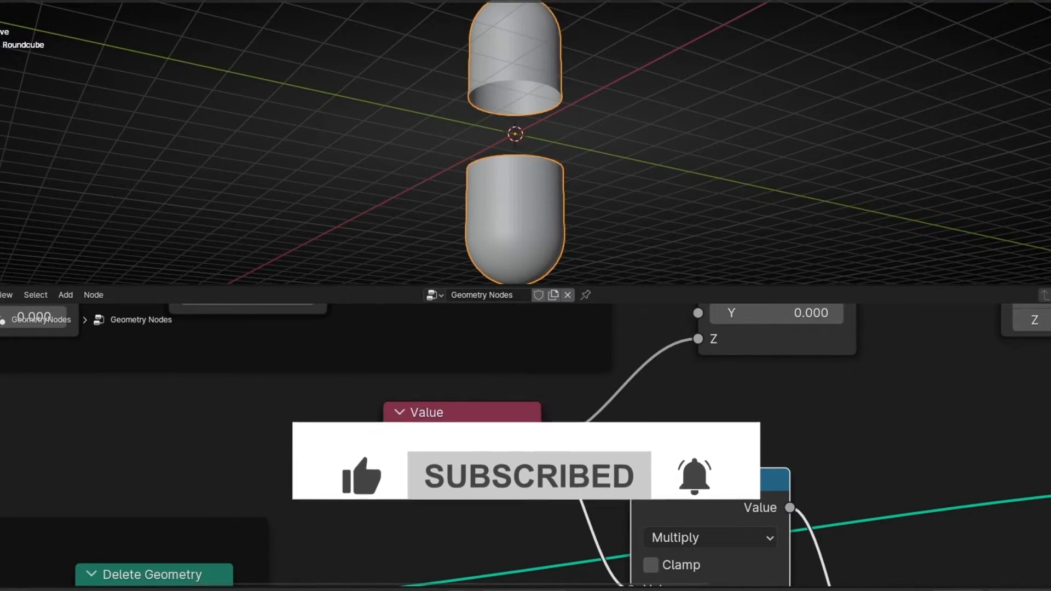
- Set the Value node to 0 and insert a keyframe on it at frame 1
left_click(459, 464)
type("0")
key("Return")
right_click(458, 464)
left_click(459, 464)
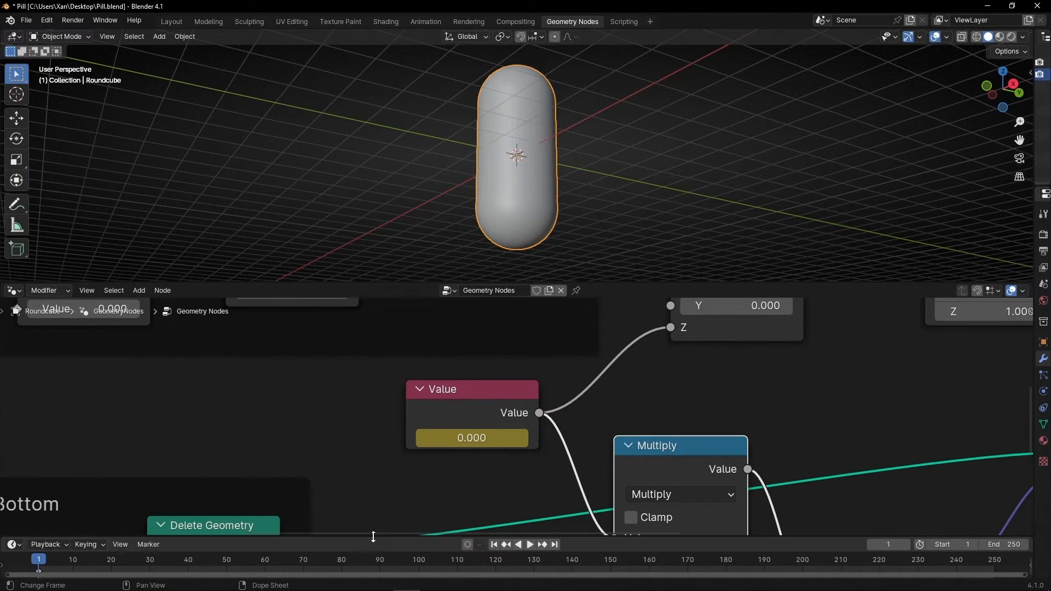
- Enlarge the timeline, go to frame 51, and keyframe the Value node at 1.2
left_click_drag(374, 537, 373, 466)
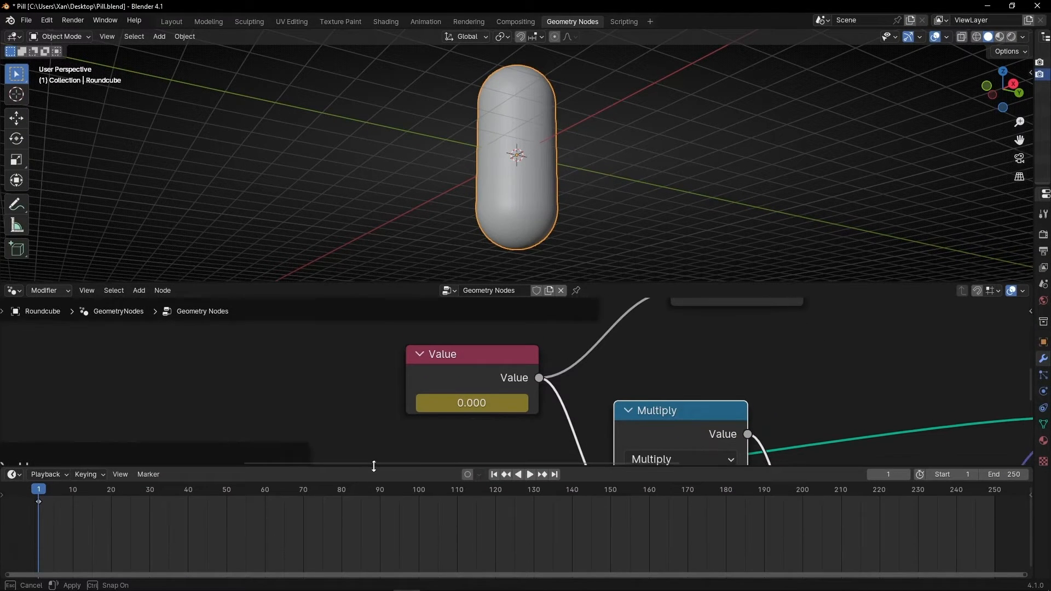
left_click_drag(96, 488, 229, 495)
mouse_move(472, 403)
left_mouse_down()
mouse_move(520, 403)
mouse_move(468, 405)
left_mouse_up()
right_click(468, 405)
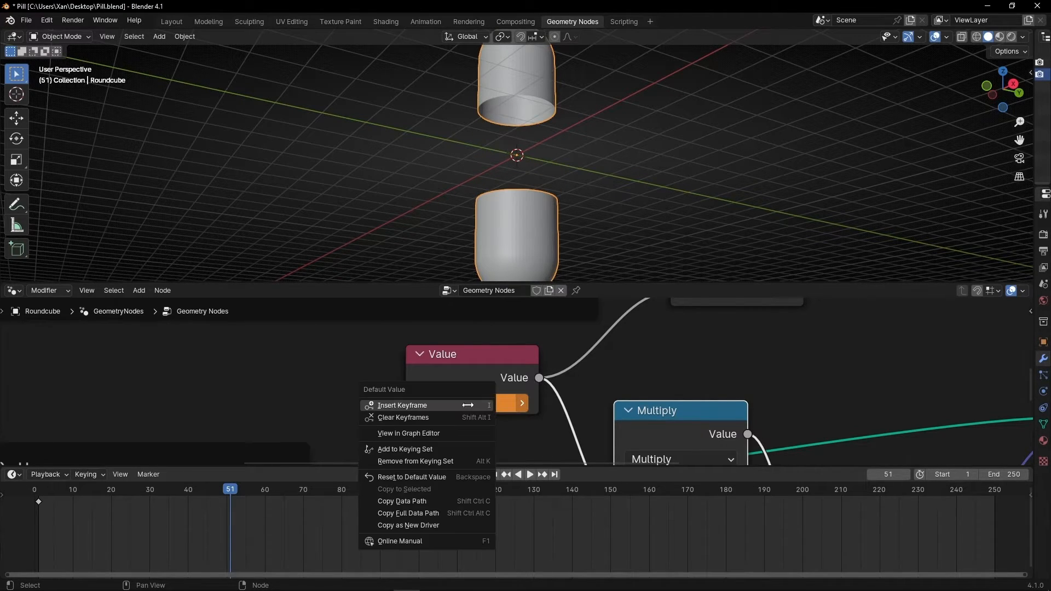
left_click(424, 408)
- Set the animation's end frame to 60 and return to frame 1
left_click(1004, 474)
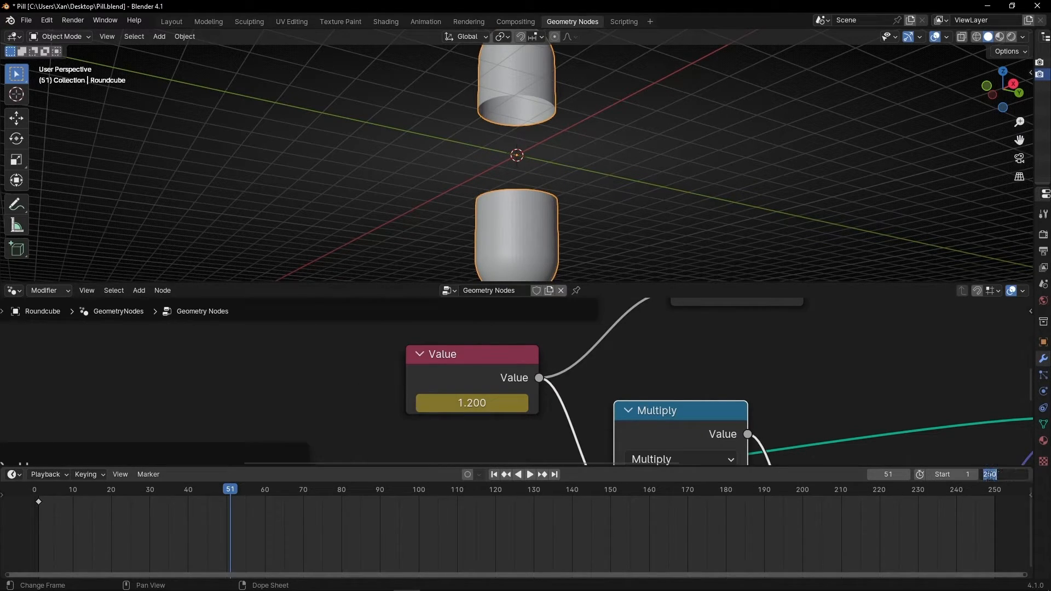
type("60")
key("Return")
left_click(499, 477)
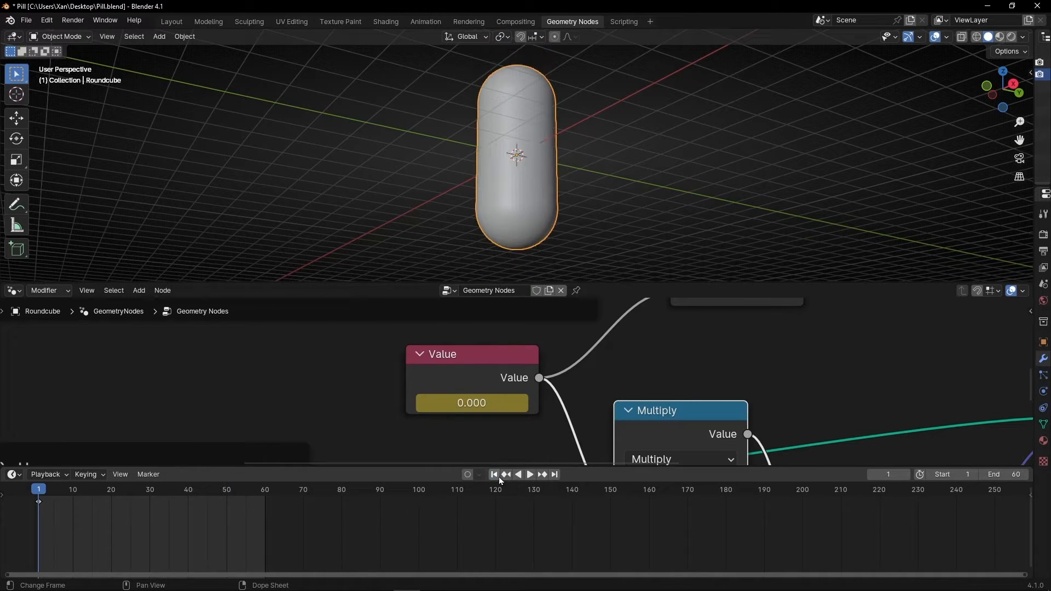
- Play the capsule animation in a maximized 3D viewport, view it from several angles, and stop playback
middle_click_drag(574, 164, 550, 216)
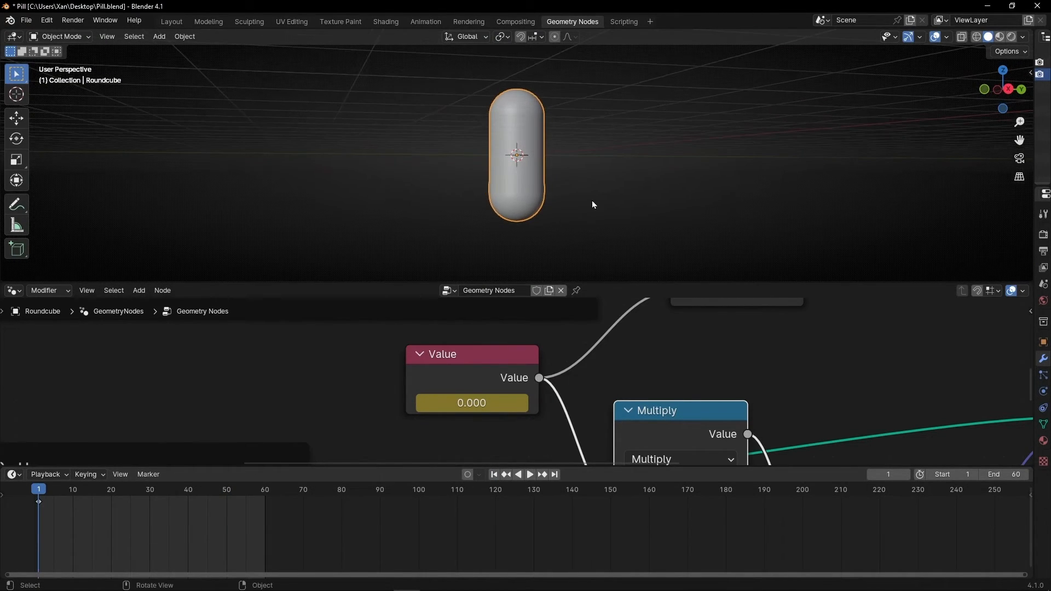
key("ctrl+space")
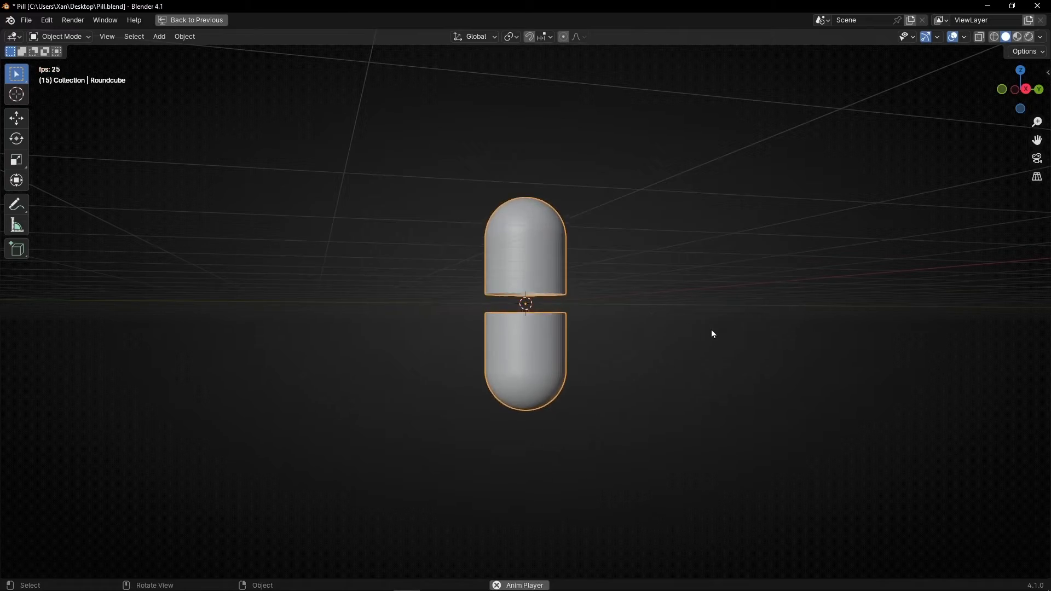
middle_click_drag(665, 330, 681, 356)
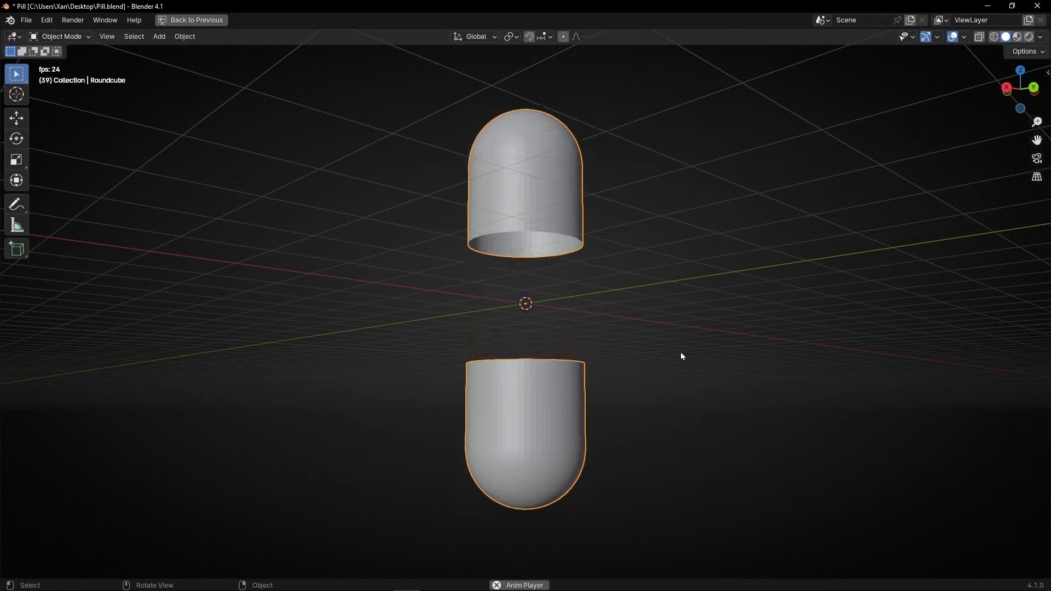
key("ctrl+space")
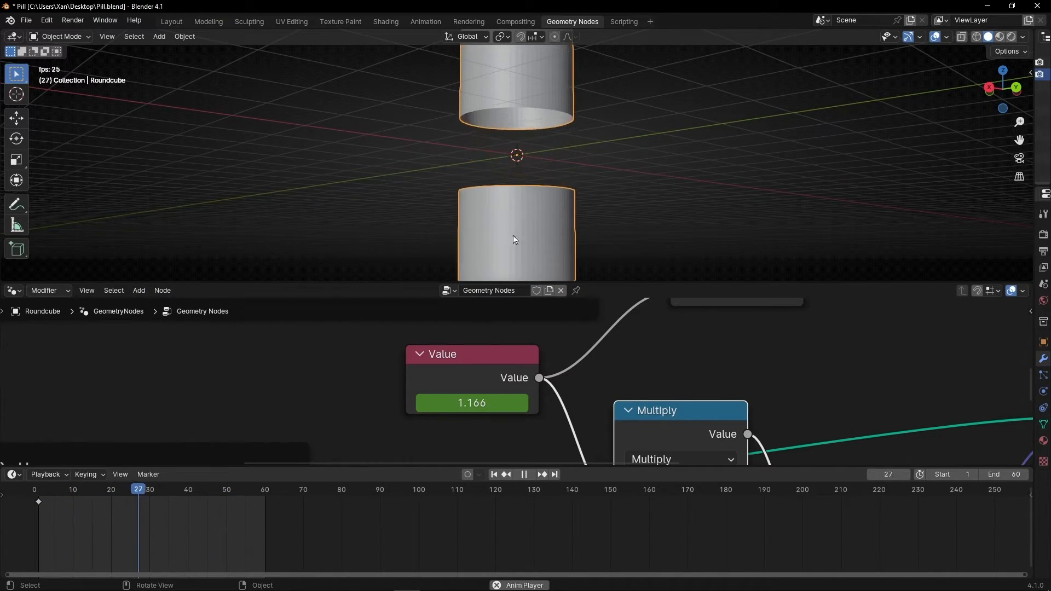
key("space")
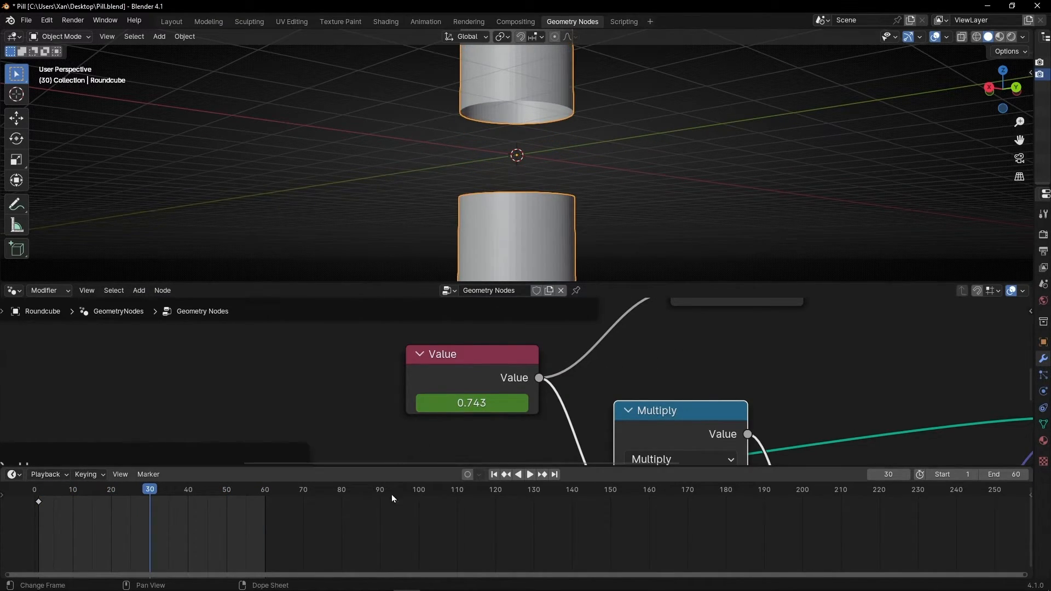
- Change the timeline area to the Graph Editor, enlarge it, and fit its contents to the view
left_click(12, 474)
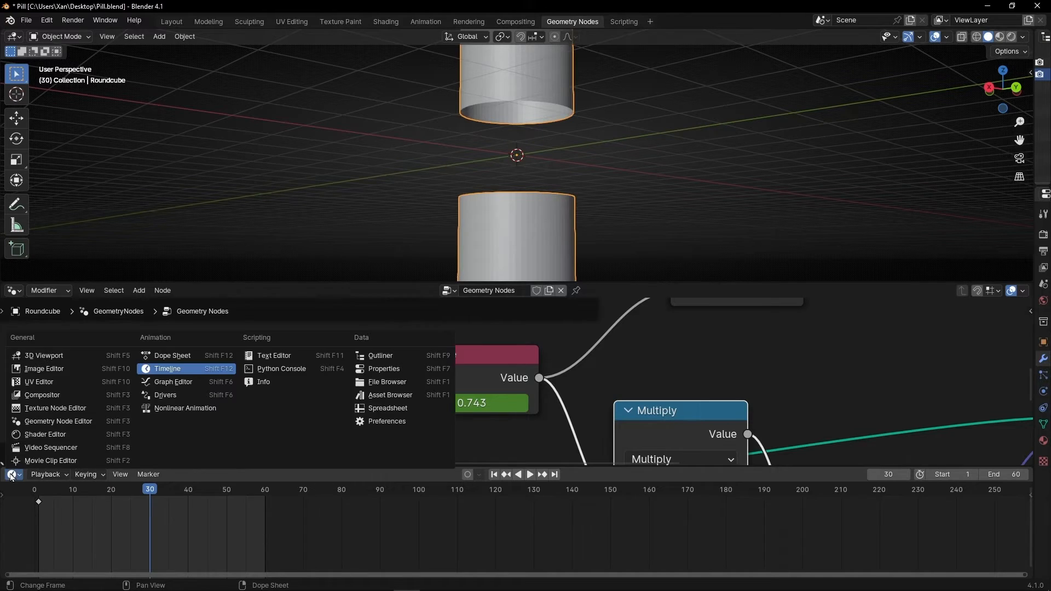
left_click(166, 381)
left_click_drag(449, 467, 458, 363)
key("Home")
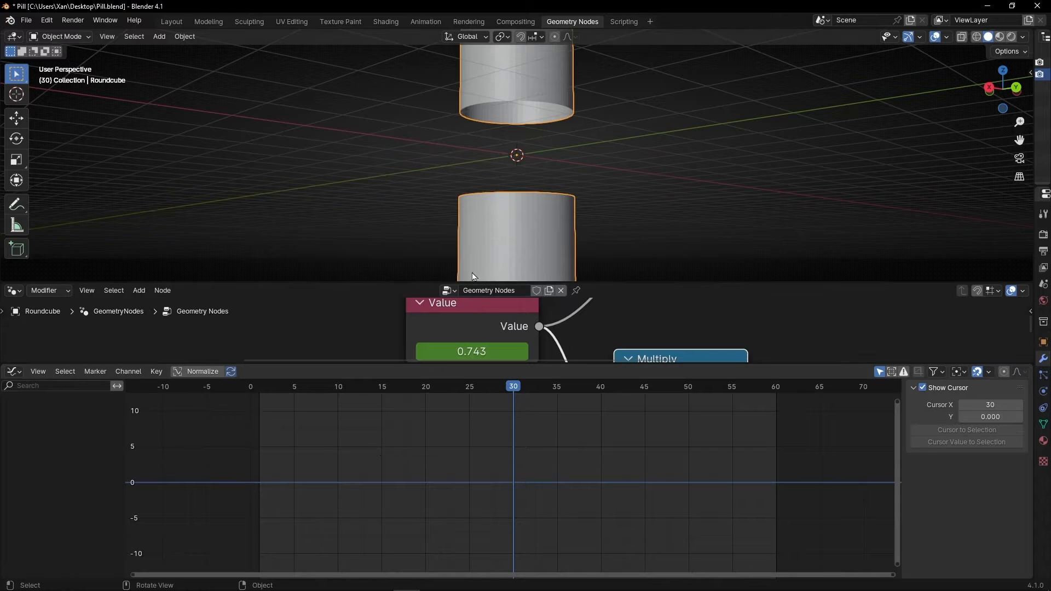
- Display the Value node's curve in the Graph Editor with Normalize enabled, and play the animation from frame 0
scroll(471, 328, "down", 2)
left_click(472, 316)
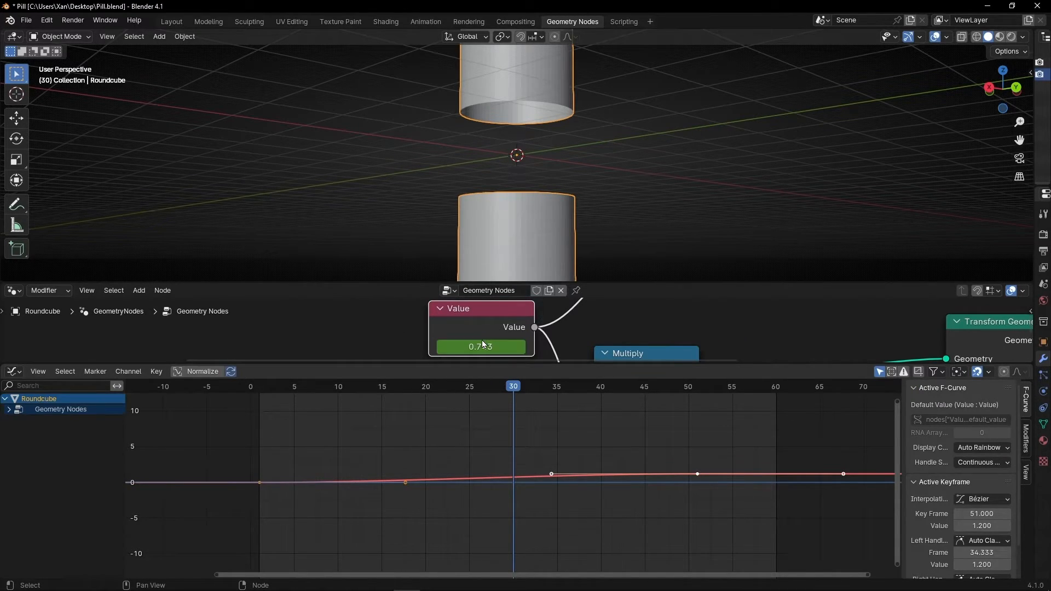
left_click(213, 372)
scroll(348, 424, "down", 2)
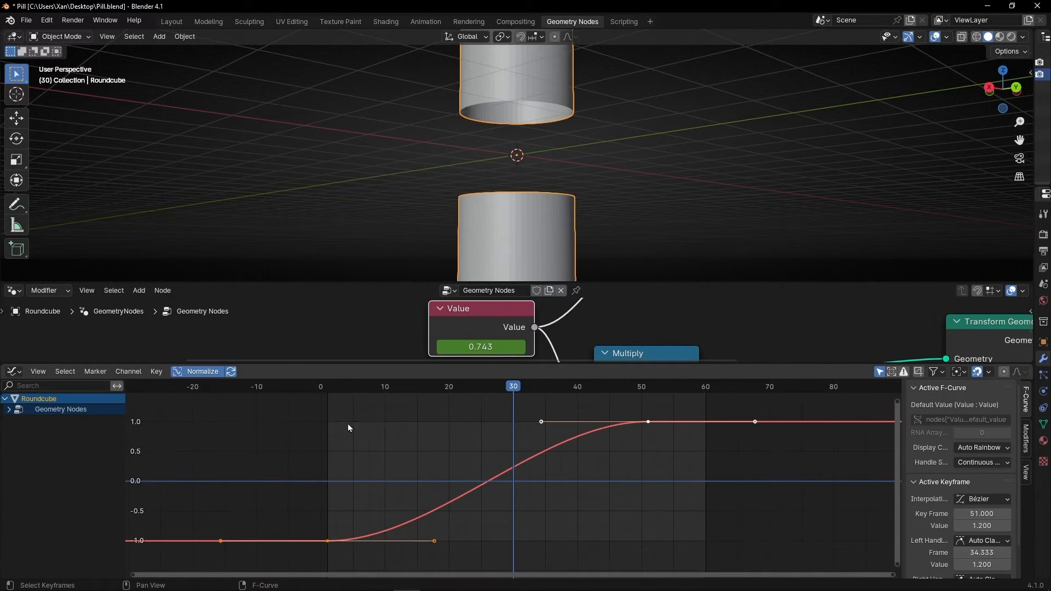
left_click(318, 390)
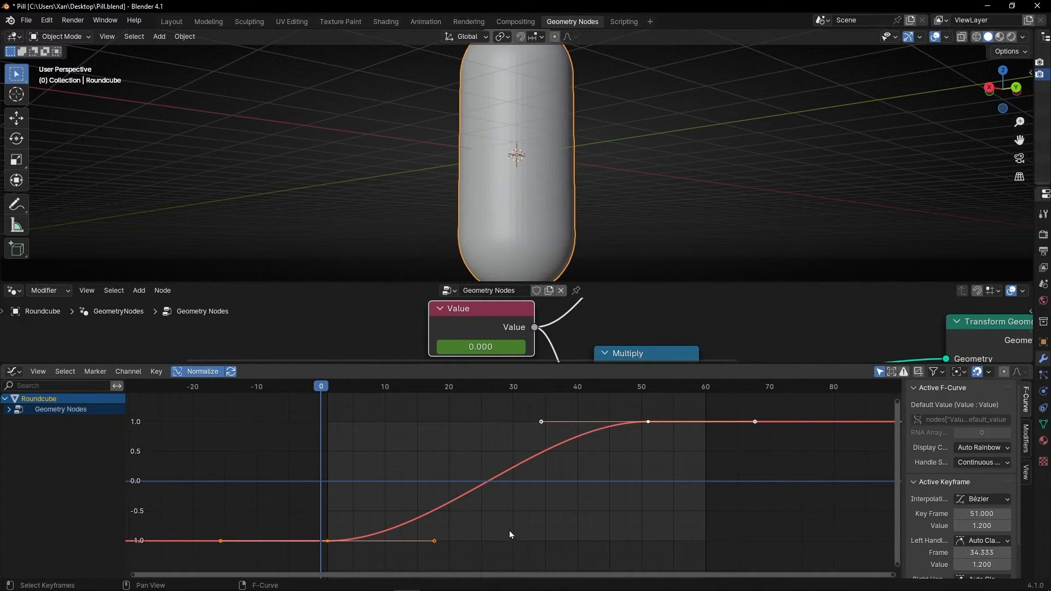
key("space")
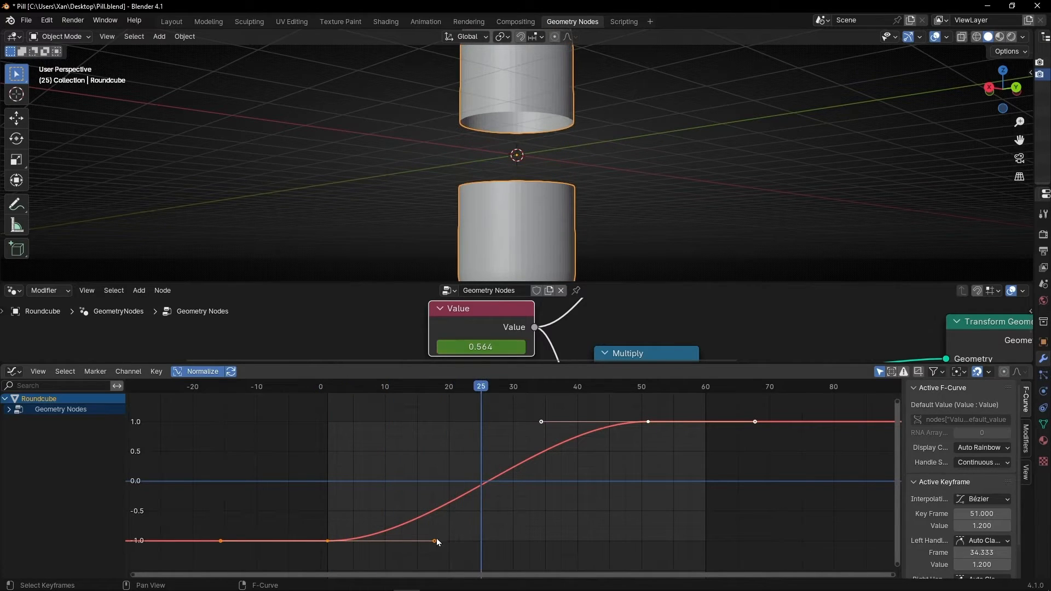
- Raise the first keyframe's right handle to about frame 9 near the curve's upper level for a fast start, and play the motion
left_click(435, 540)
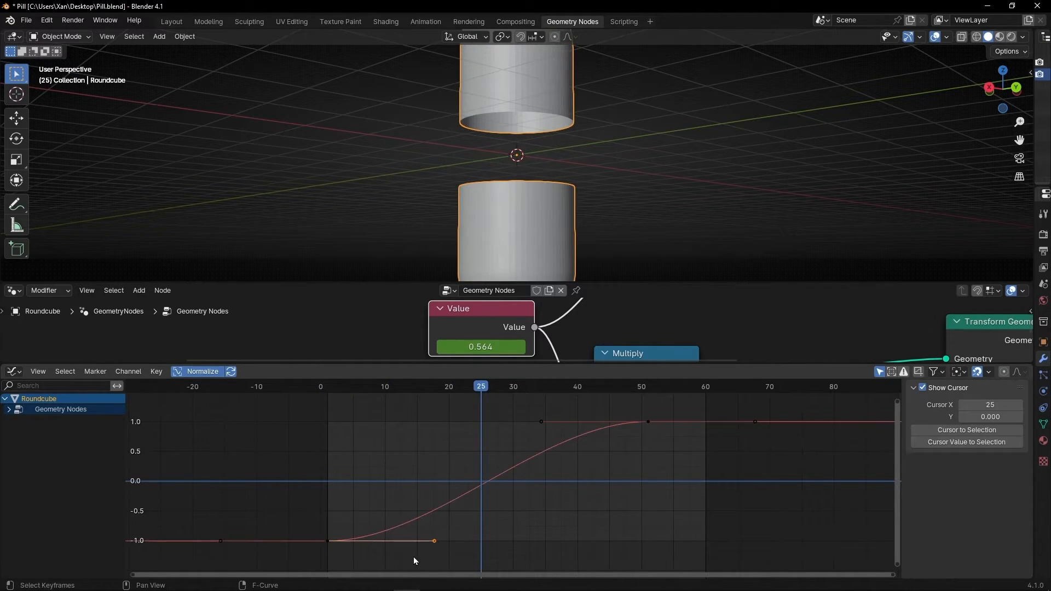
key("g")
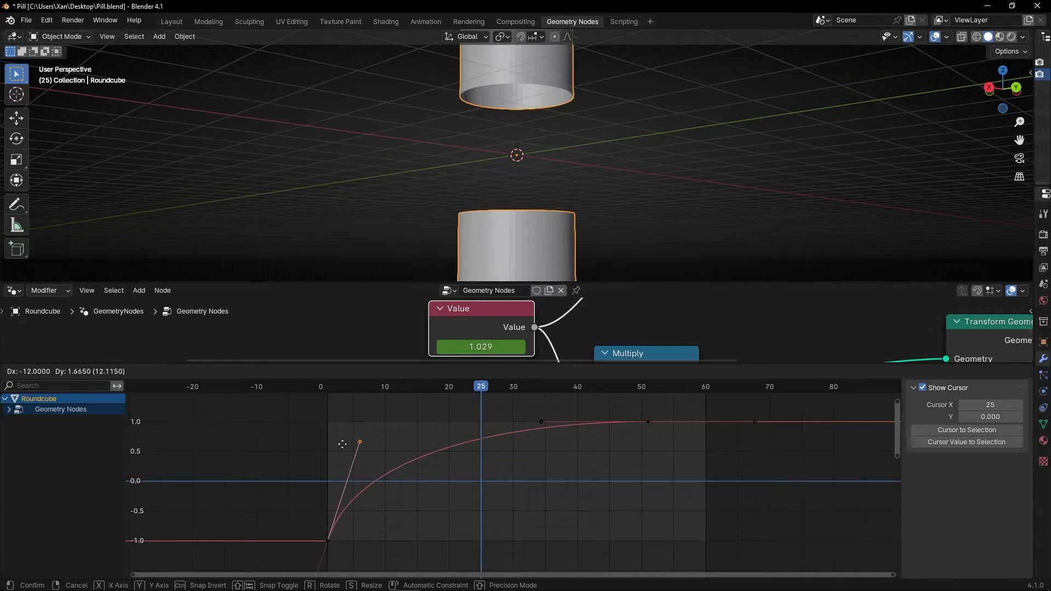
left_click(358, 430)
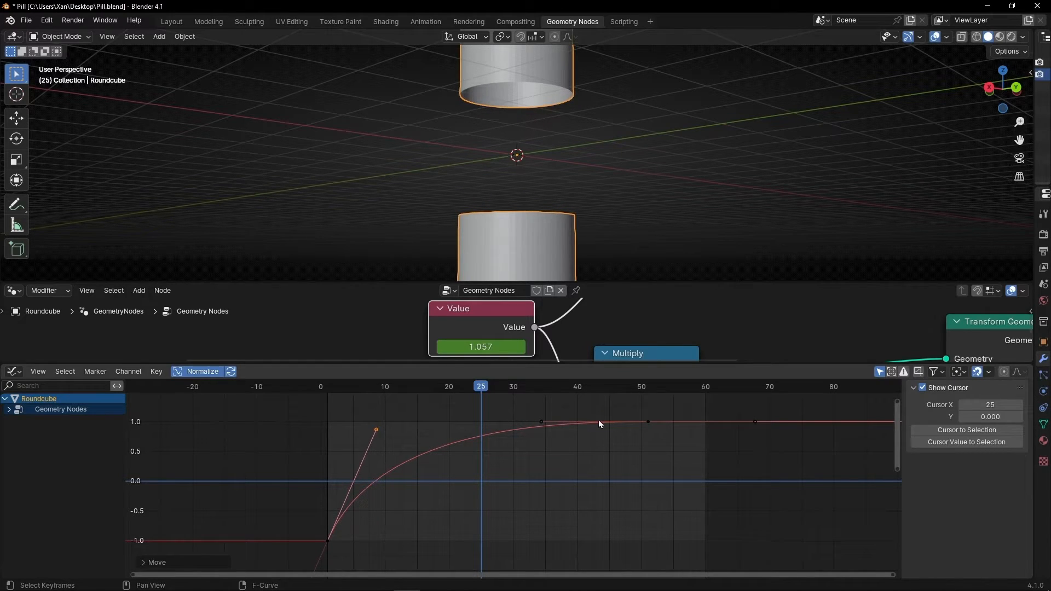
key("shift+Left")
key("space")
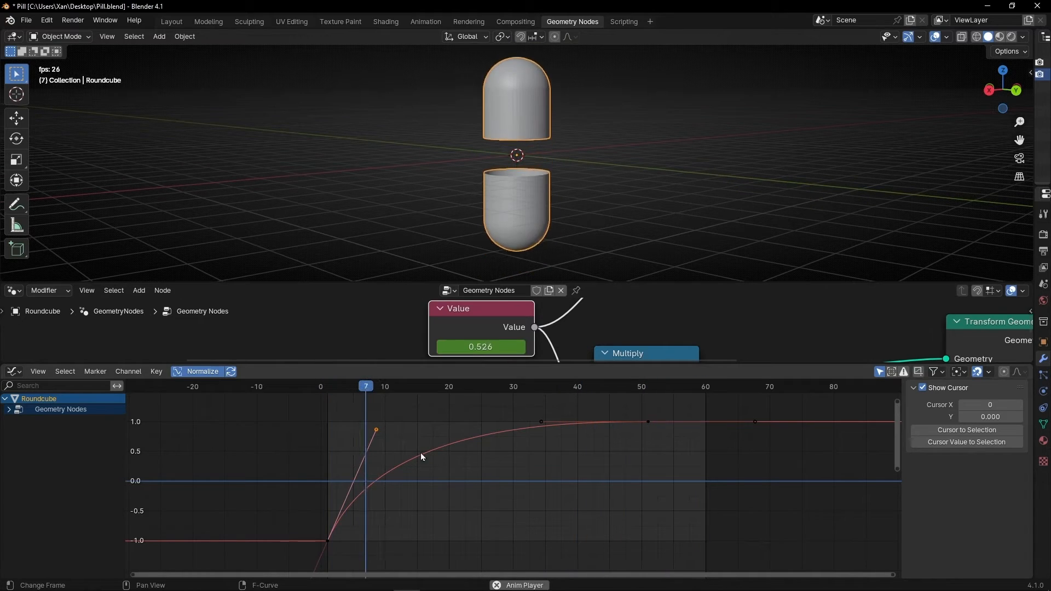
key("space")
left_click(471, 453)
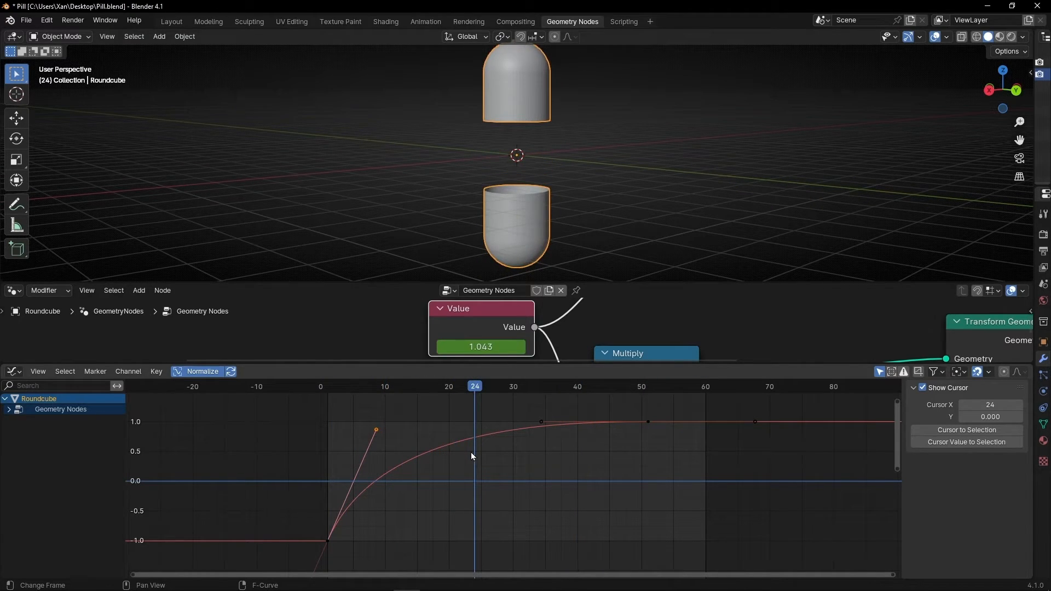
key("space")
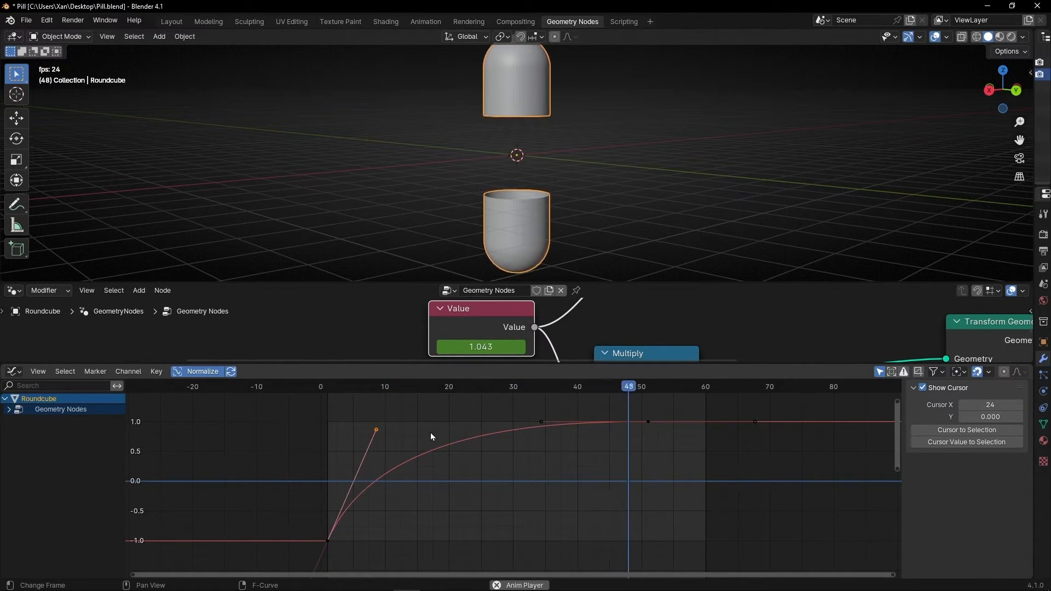
key("space")
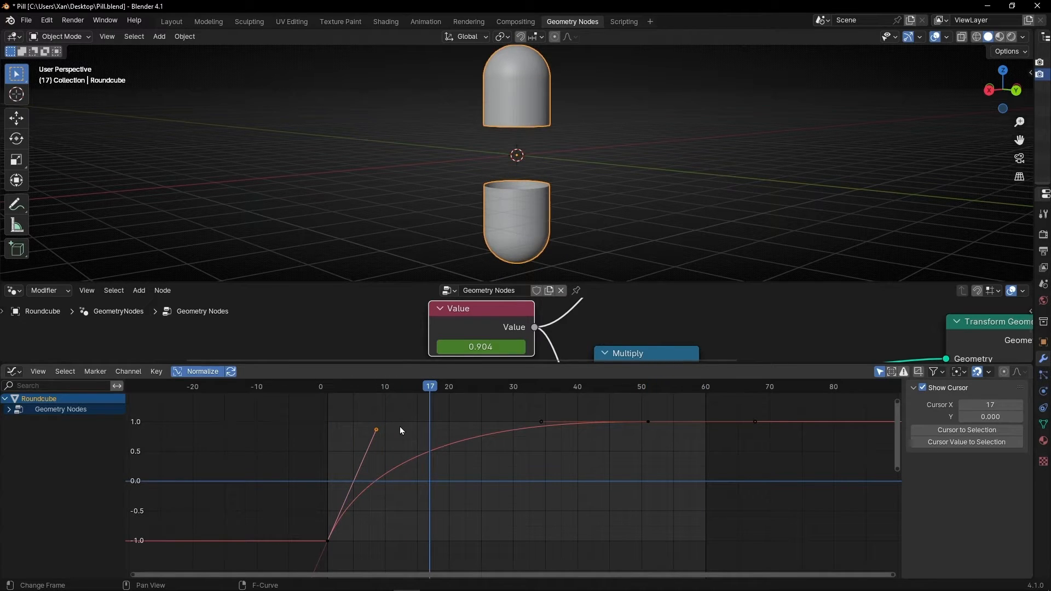
- Flatten the first keyframe's handle to about frame 40, pull the last keyframe's left handle steeply down near frame 49, and preview the motion
key("g")
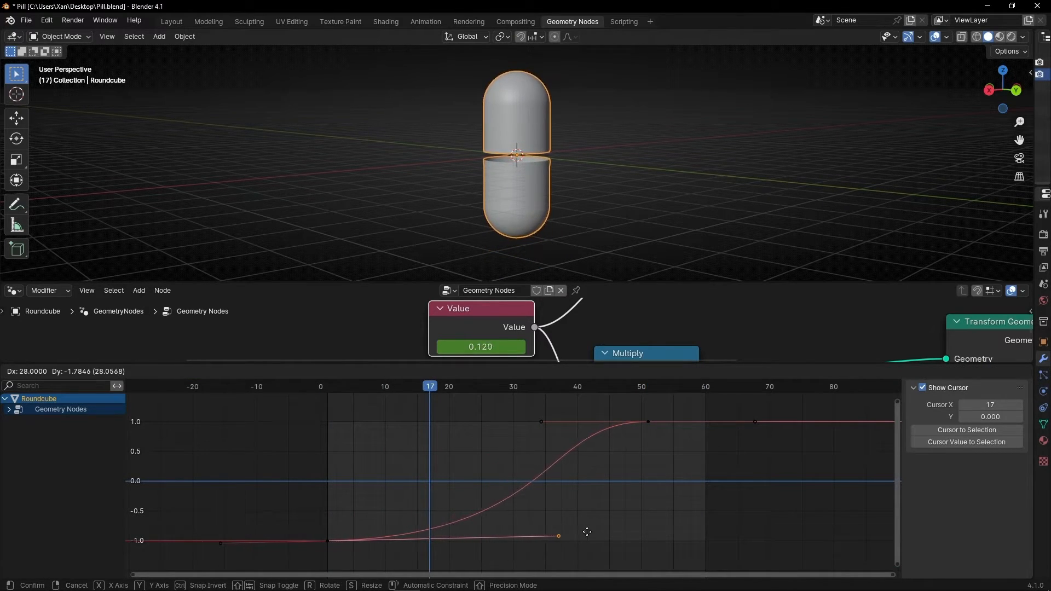
left_click(597, 523)
left_click(542, 422)
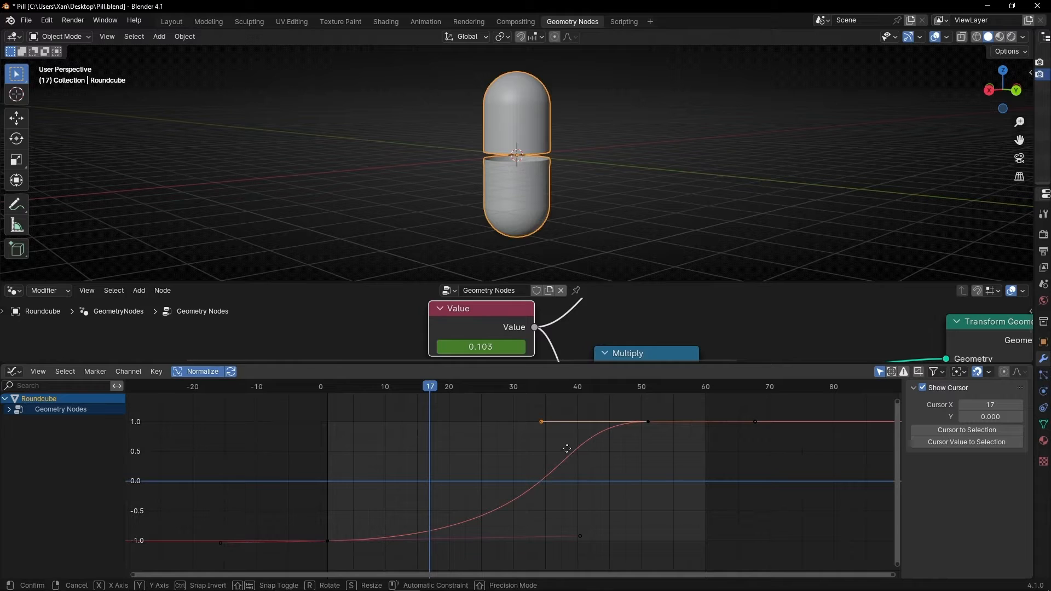
key("g")
left_click(659, 525)
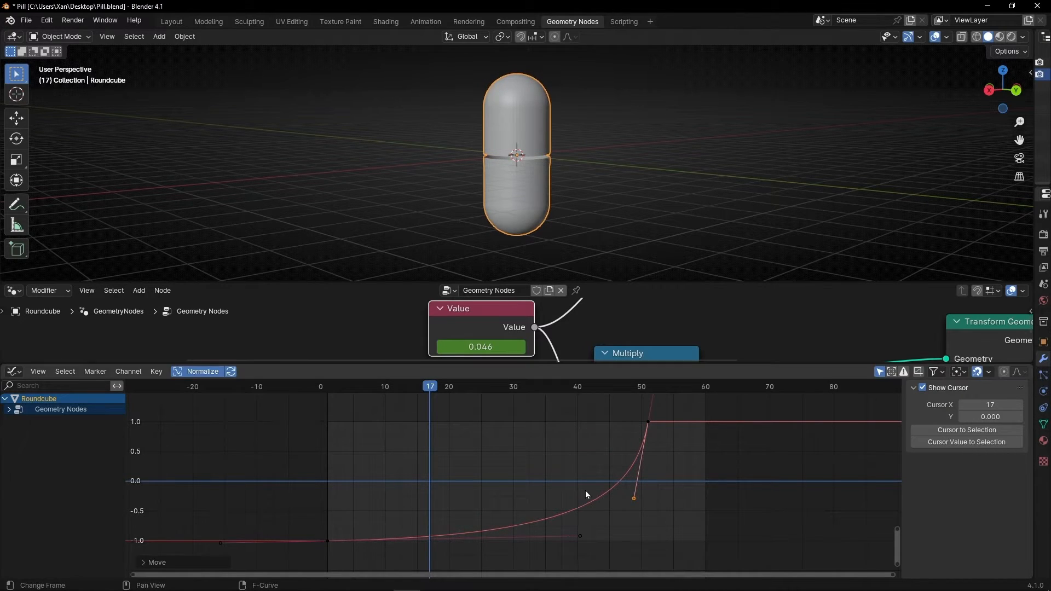
key("shift+Left")
key("space")
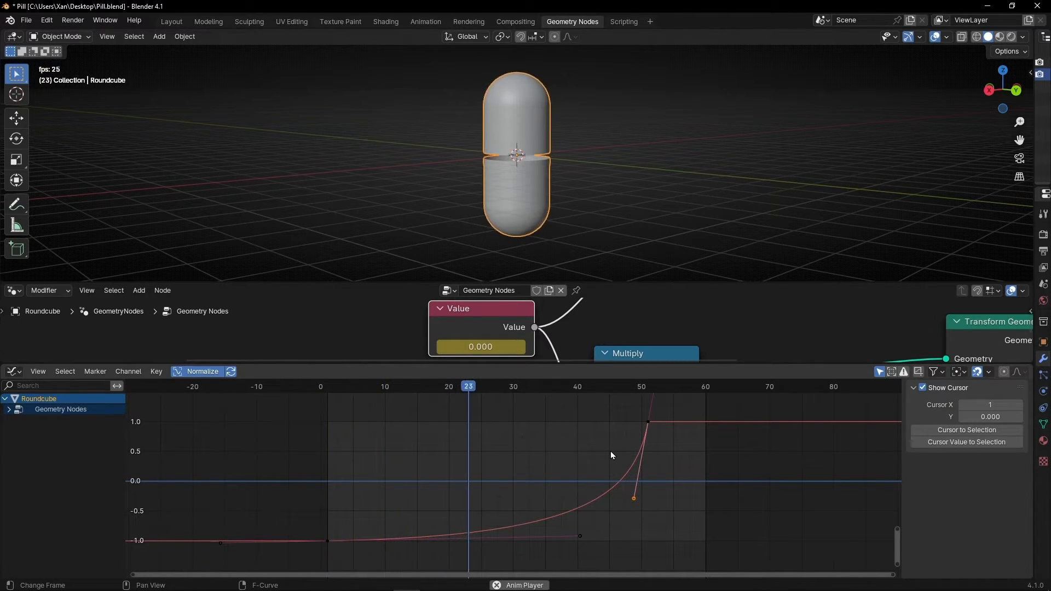
key("space")
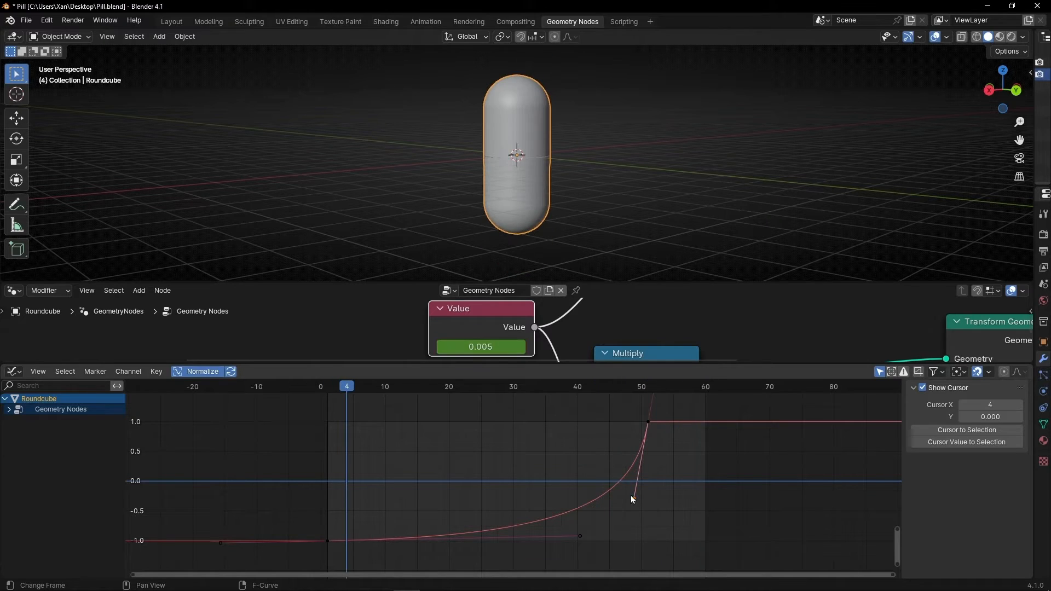
- Soften the acceleration by moving the last keyframe's left handle to about frame 40 and shortening the first keyframe's handle to about frame 24
key("g")
left_click_drag(601, 505, 535, 538)
key("space")
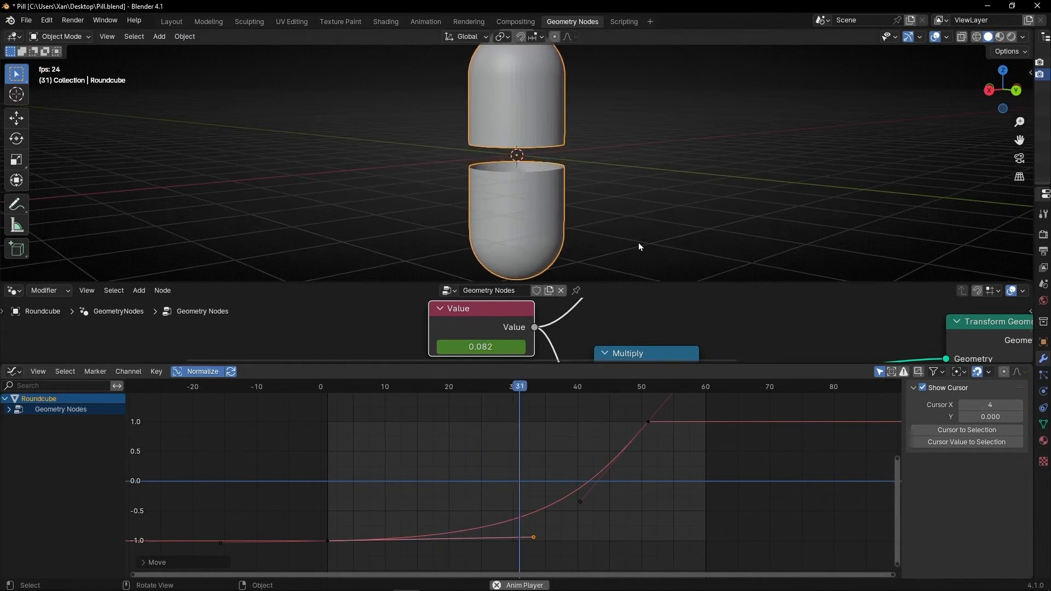
key("space")
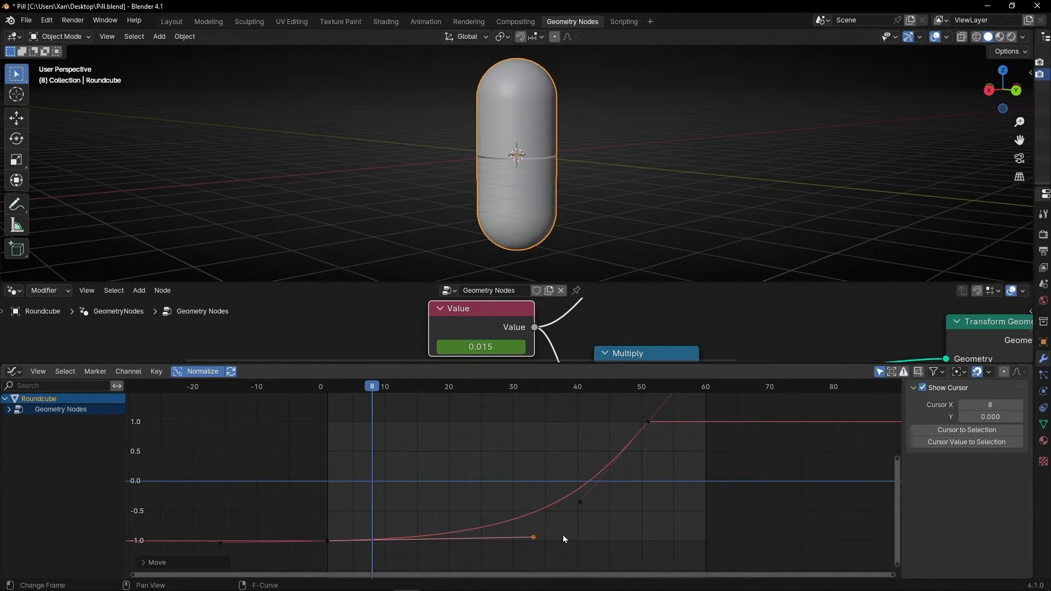
key("g")
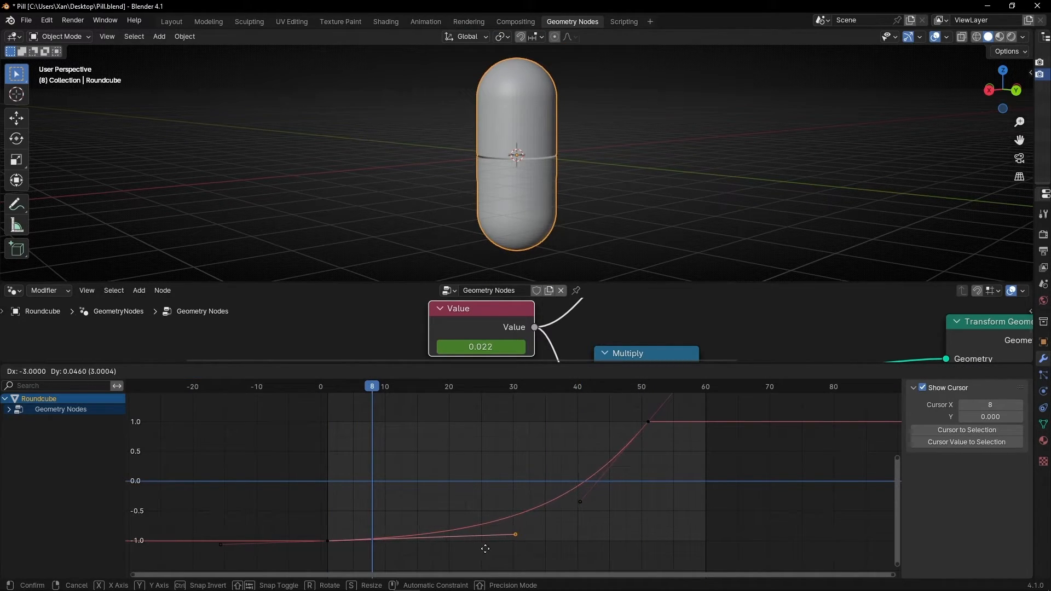
left_click(454, 553)
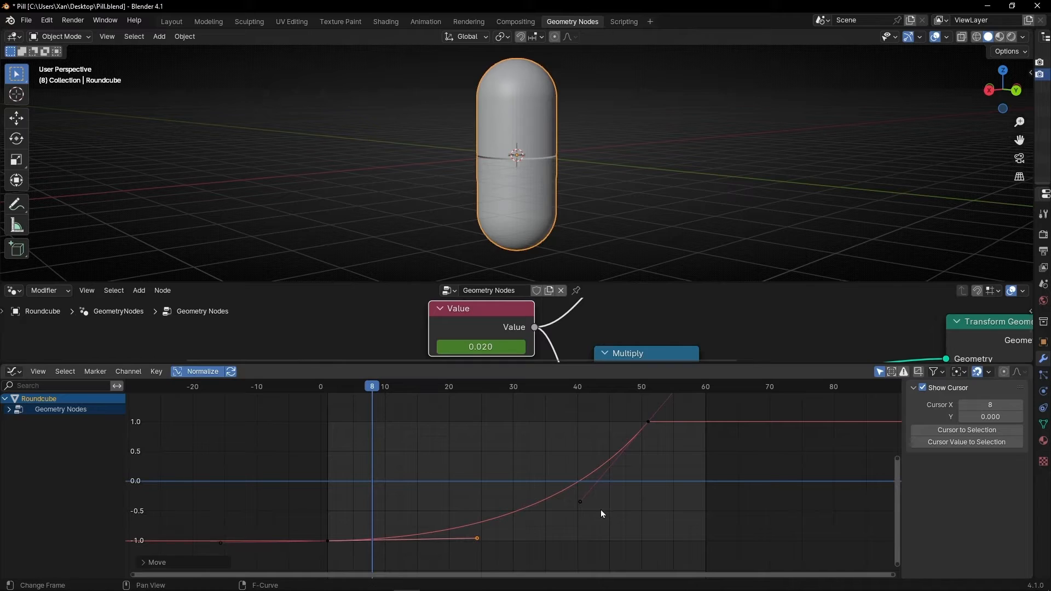
- Shape a slow-fast-slow curve by stretching the first keyframe's handle flat to about frame 56 and the last keyframe's left handle to about frame -2
left_click_drag(596, 527, 555, 480)
key("g")
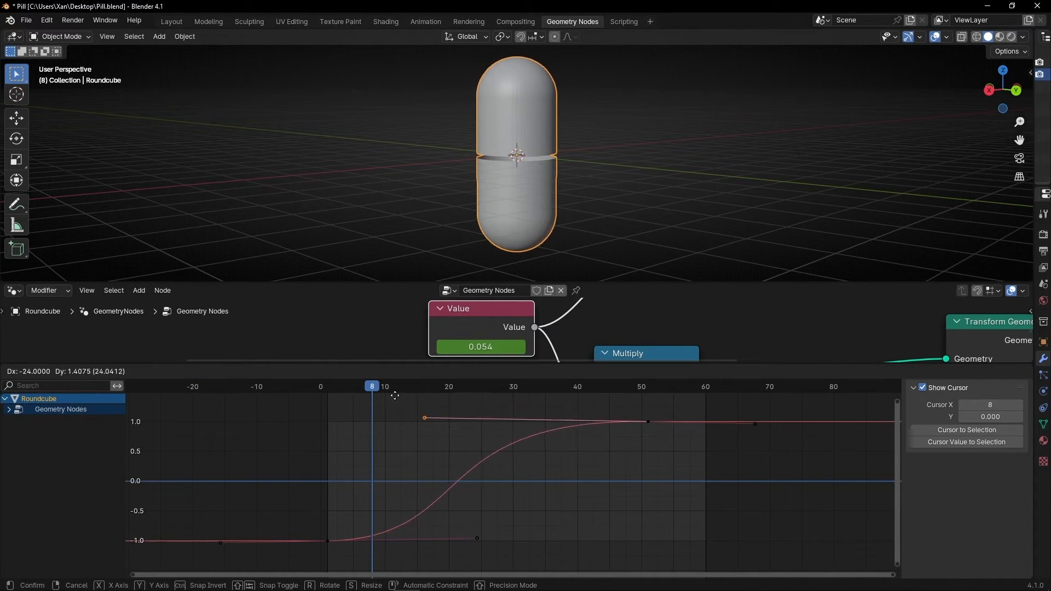
left_click(453, 508)
key("g")
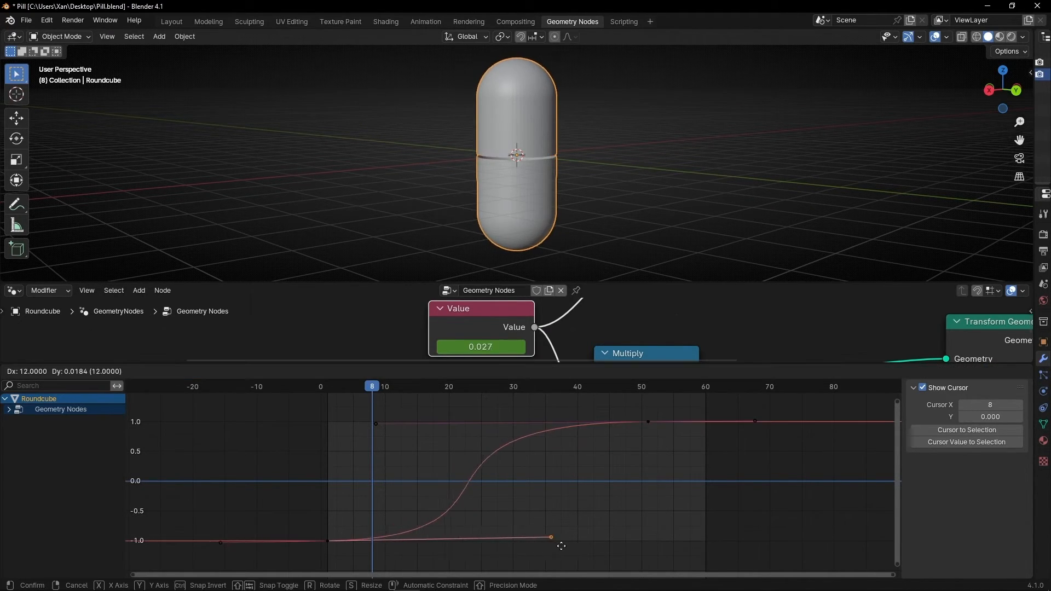
left_click(627, 551)
left_click(376, 423)
key("g")
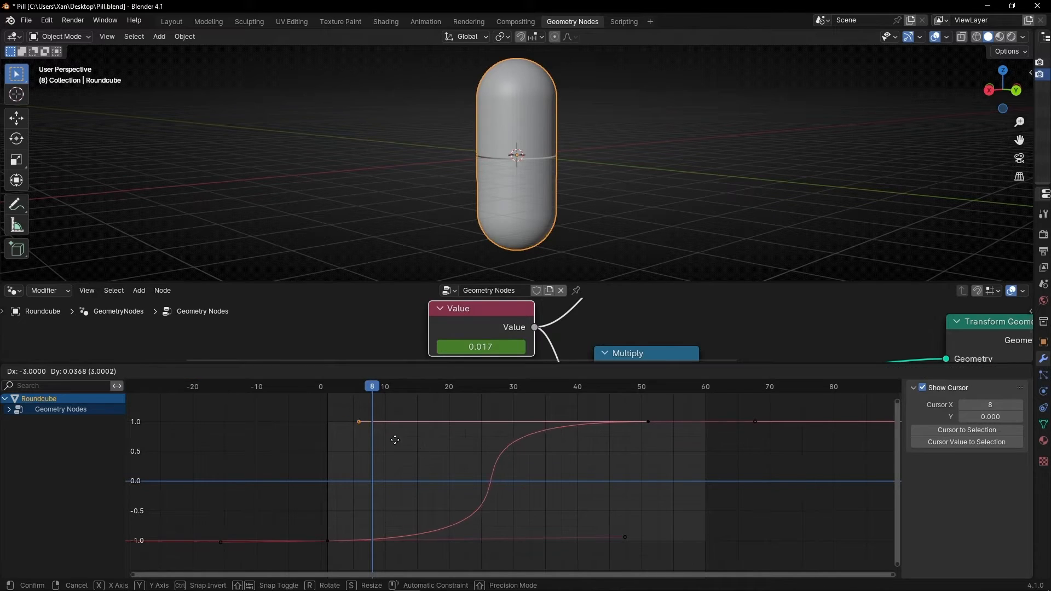
left_click(359, 445)
left_click(626, 538)
key("g")
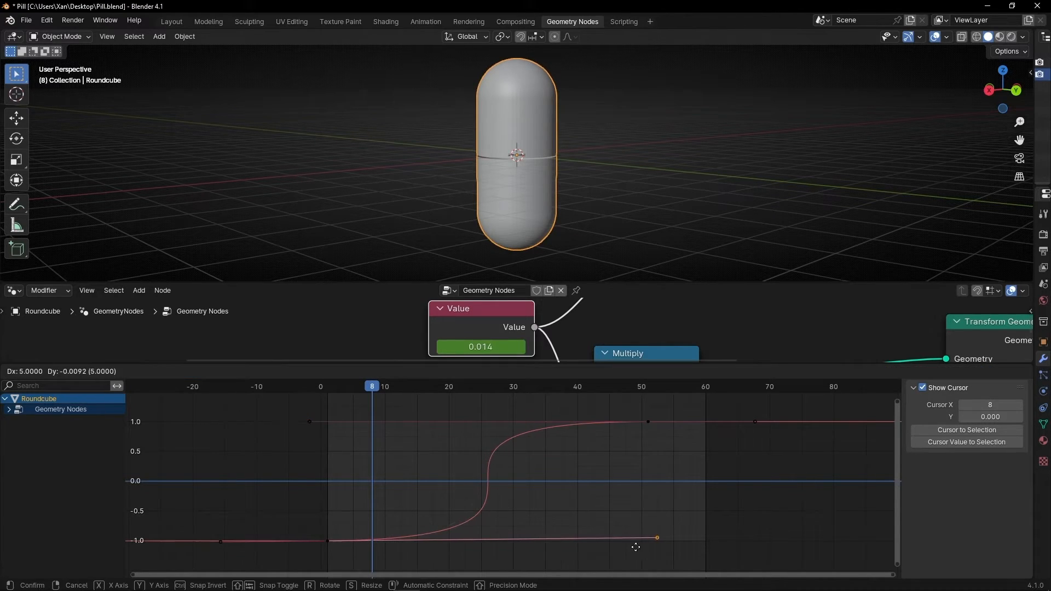
left_click(647, 547)
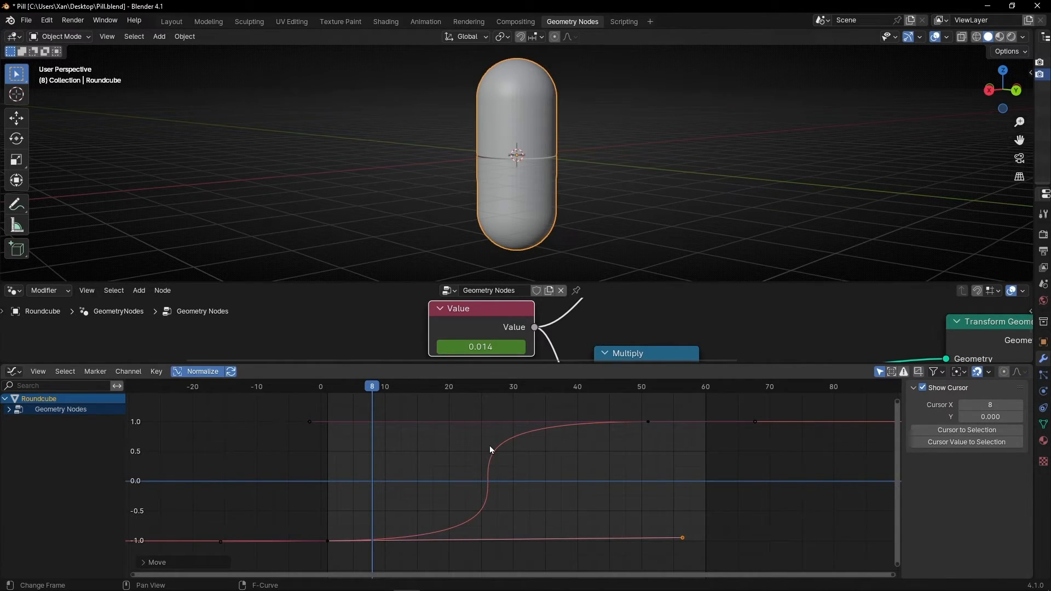
- Play the slow-fast-slow capsule animation while viewing it from several angles, and stop playback
key("space")
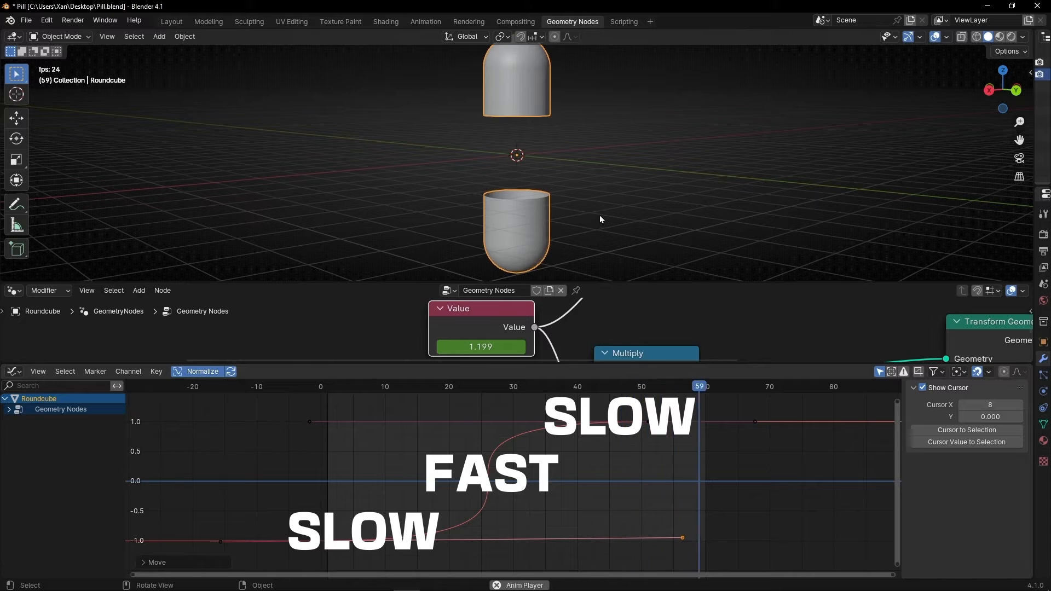
middle_click_drag(600, 215, 597, 197)
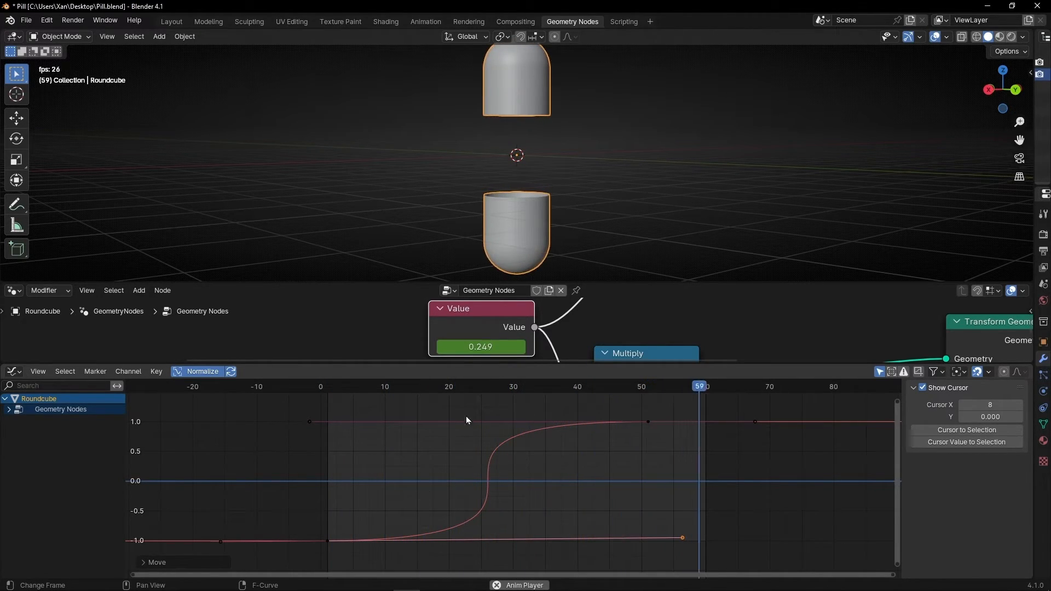
middle_click_drag(625, 219, 526, 235)
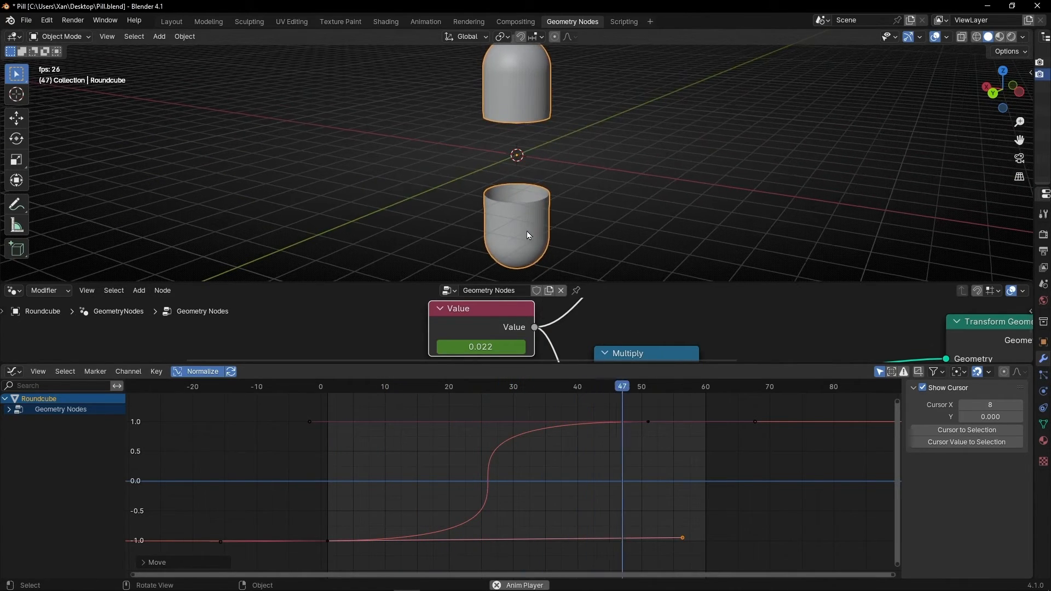
key("space")
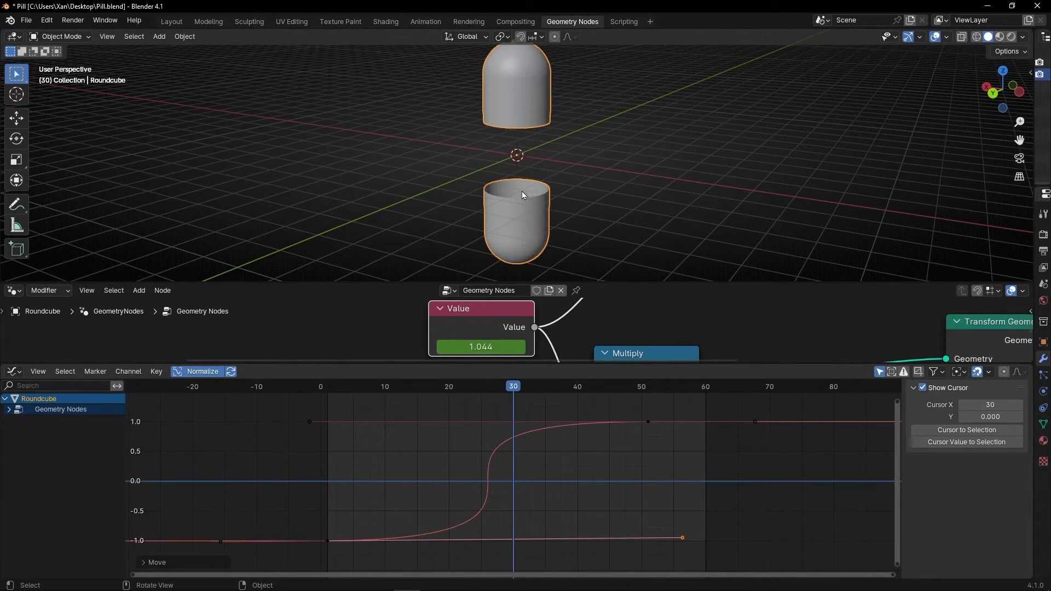
middle_click_drag(489, 160, 519, 156)
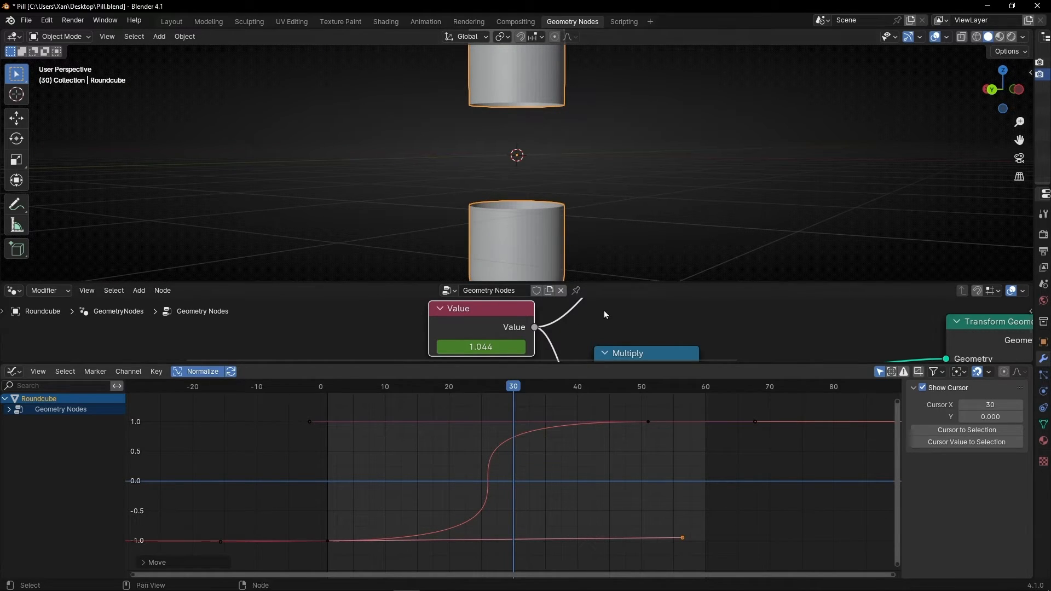
- Maximize the node editor and move the Join Geometry and Group Output nodes further right to make room
key("ctrl+space")
scroll(586, 309, "down", 4)
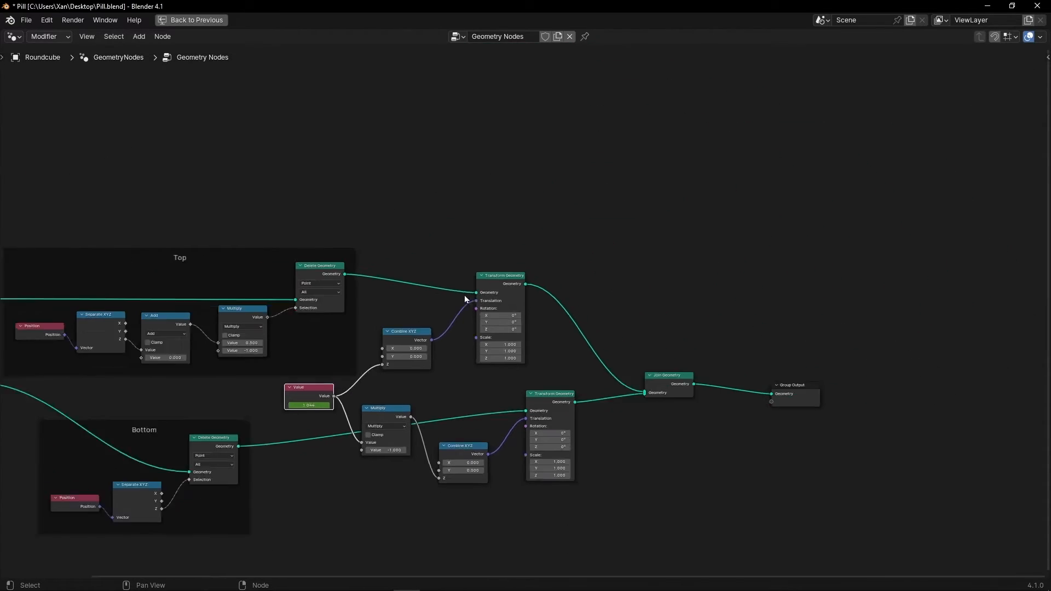
scroll(458, 319, "down", 2)
left_click_drag(498, 365, 646, 471)
key("g")
left_click(693, 436)
scroll(474, 271, "up", 4)
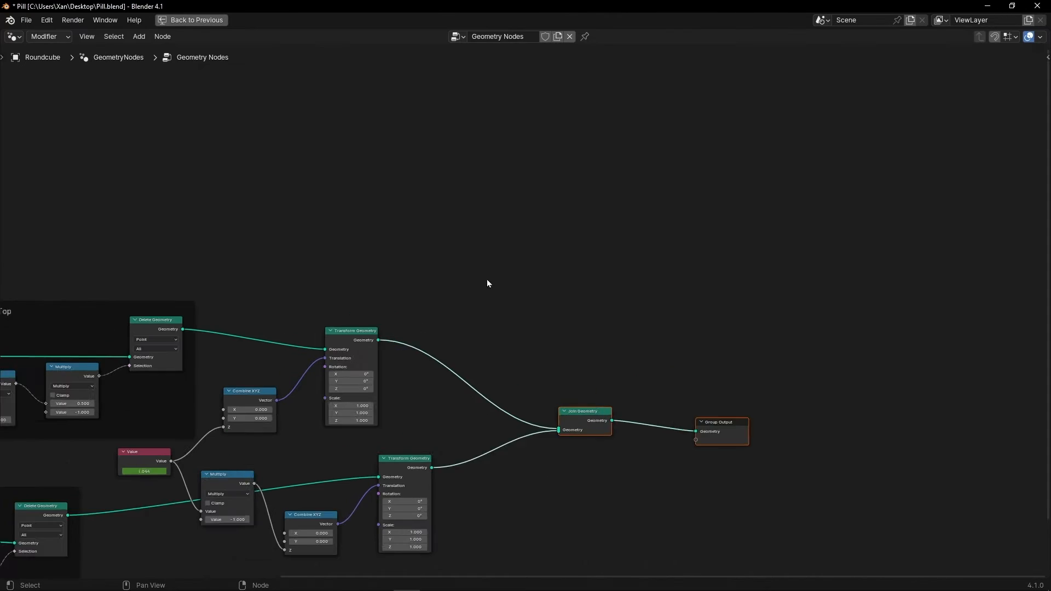
- Add a UV Sphere node above the Transform Geometry nodes, connect its Mesh to Join Geometry, and check the sphere in the maximized 3D viewport
key("shift+a")
type("uv")
left_click(504, 299)
left_click(393, 218)
right_click_drag(559, 422, 565, 422, "alt")
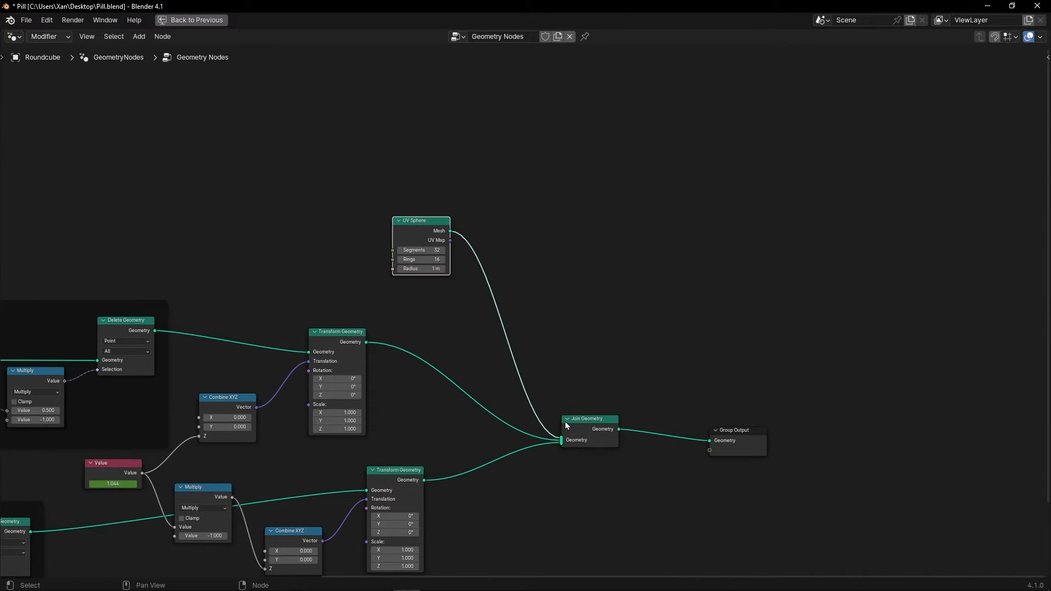
key("ctrl+space")
key("ctrl+space")
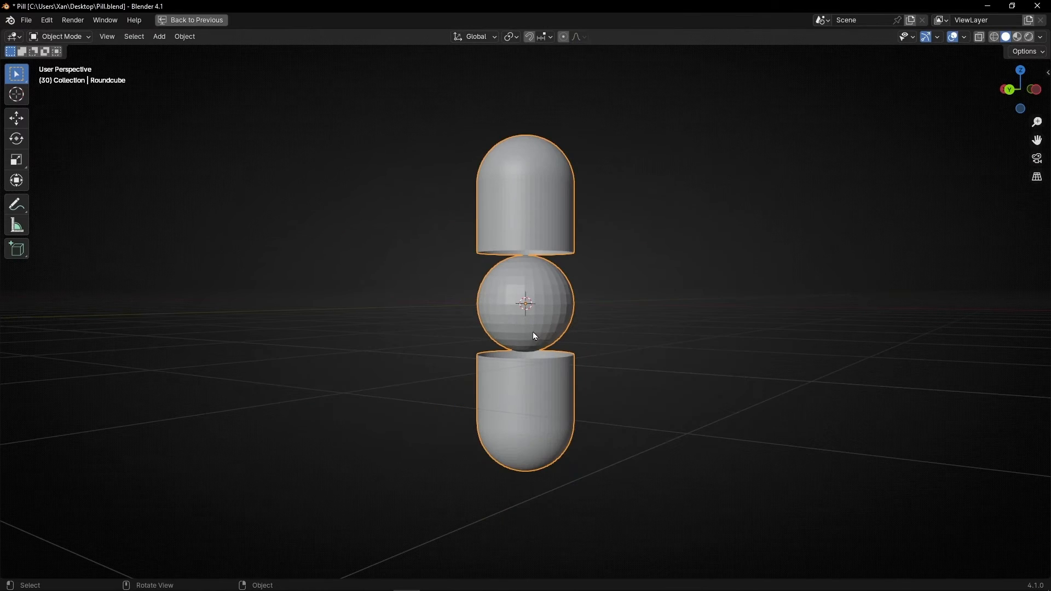
key("ctrl+space")
key("ctrl+space")
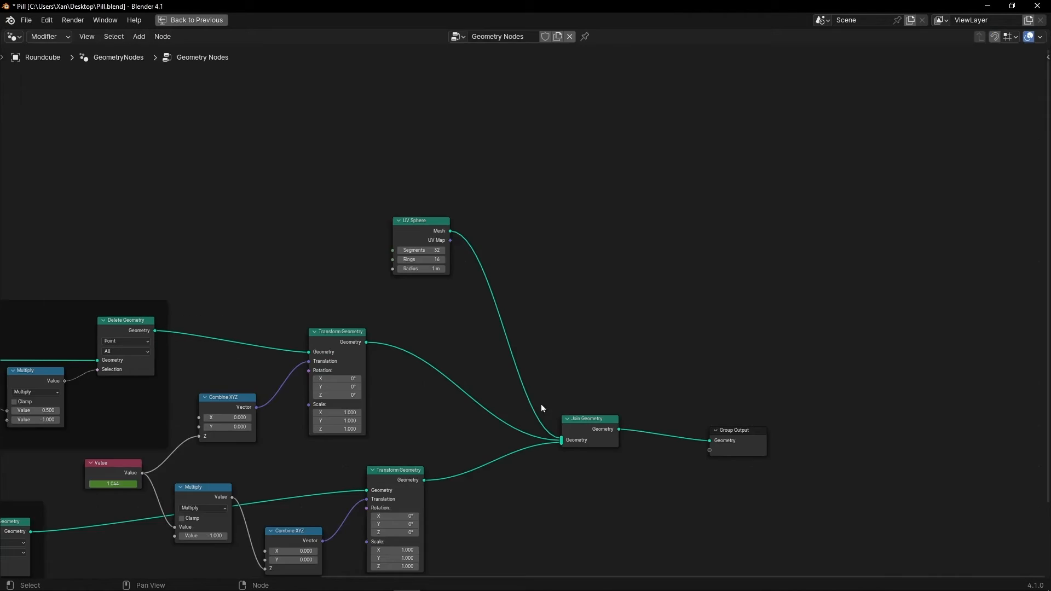
- Set the UV Sphere node's radius to 0.4 m and return to the full layout with the whole node tree in view
scroll(425, 273, "up", 3)
scroll(475, 374, "up", 2)
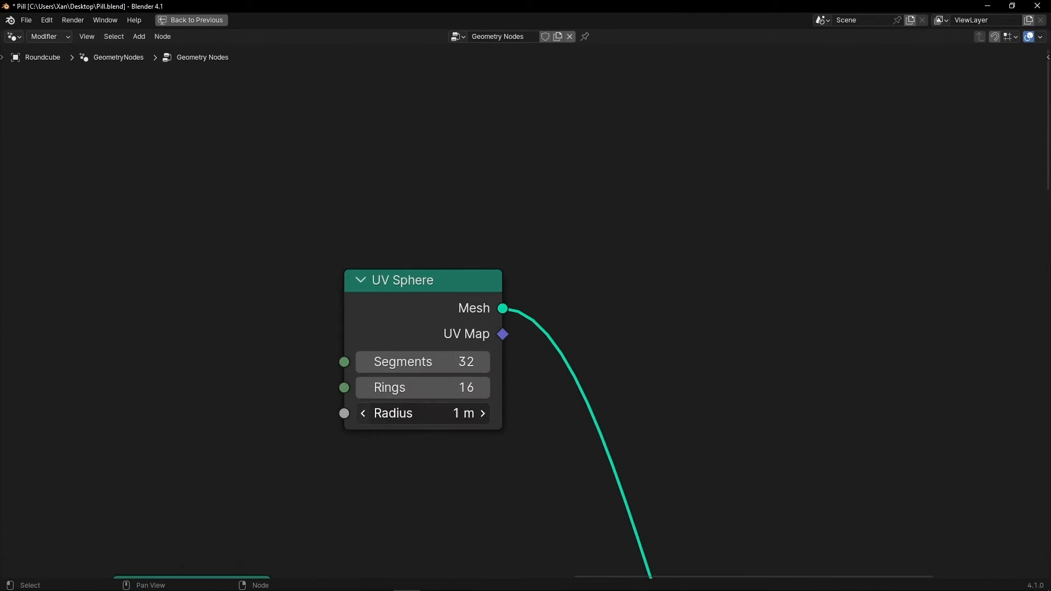
key("ctrl+space")
key("Home")
scroll(539, 258, "down", 4)
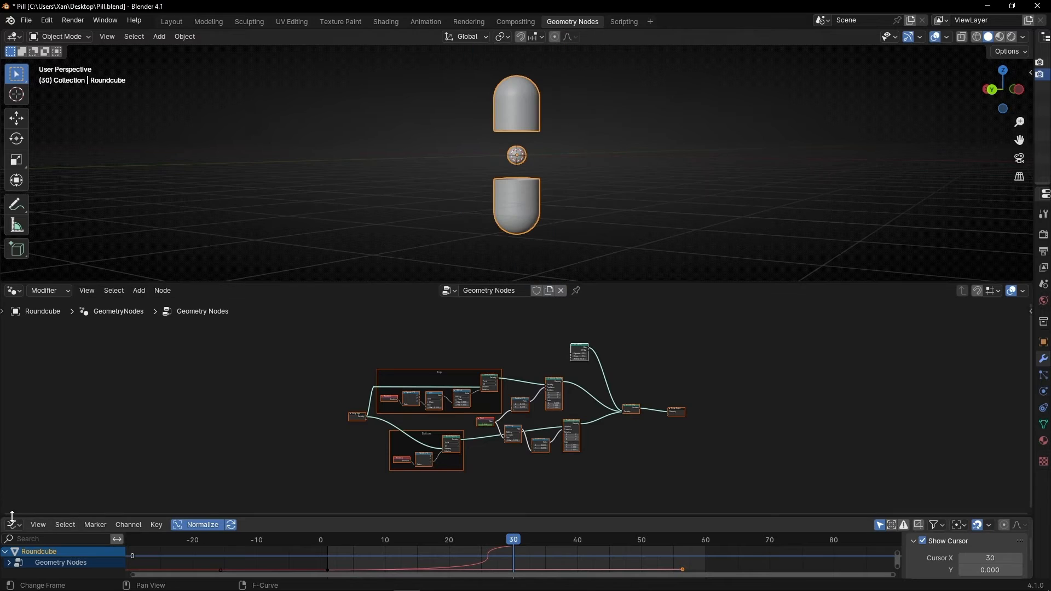
- Split off a new area below the node editor, make it a Timeline, and shrink it to a thin playback strip
left_click_drag(4, 506, 8, 472)
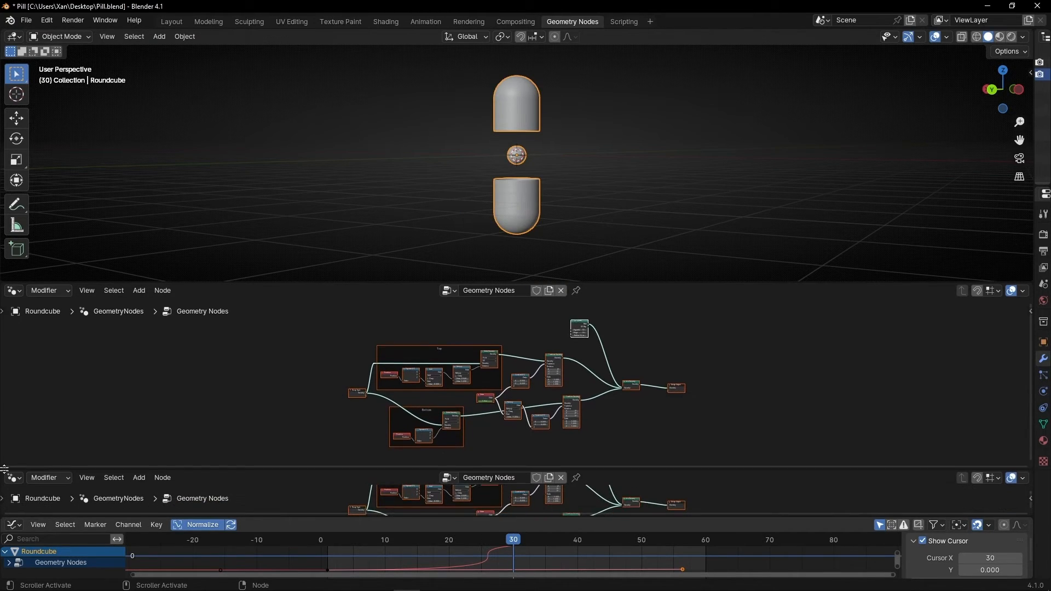
left_click(14, 477)
left_click(189, 377)
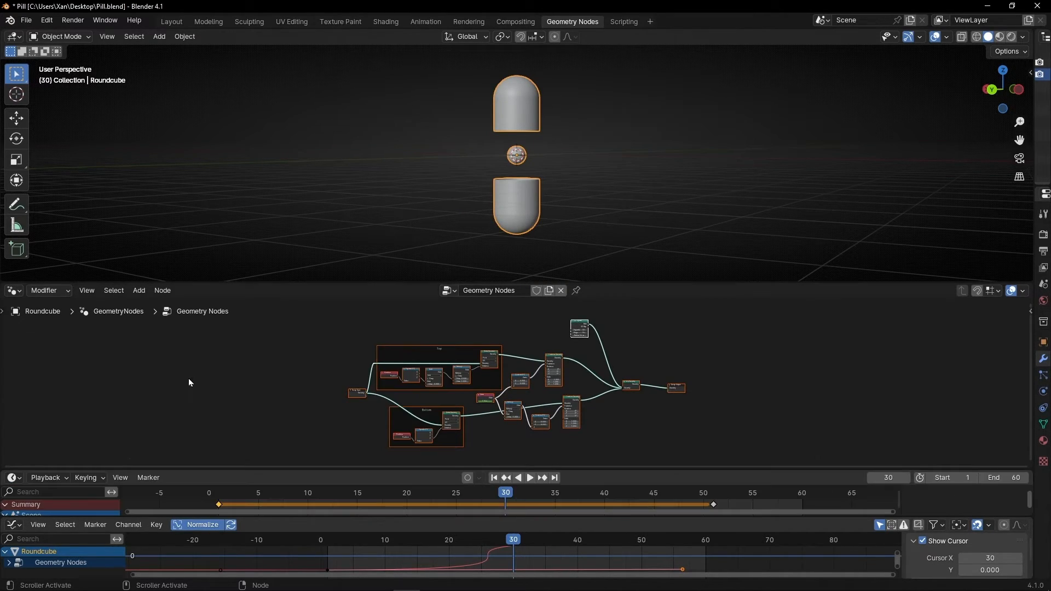
left_click_drag(431, 468, 438, 498)
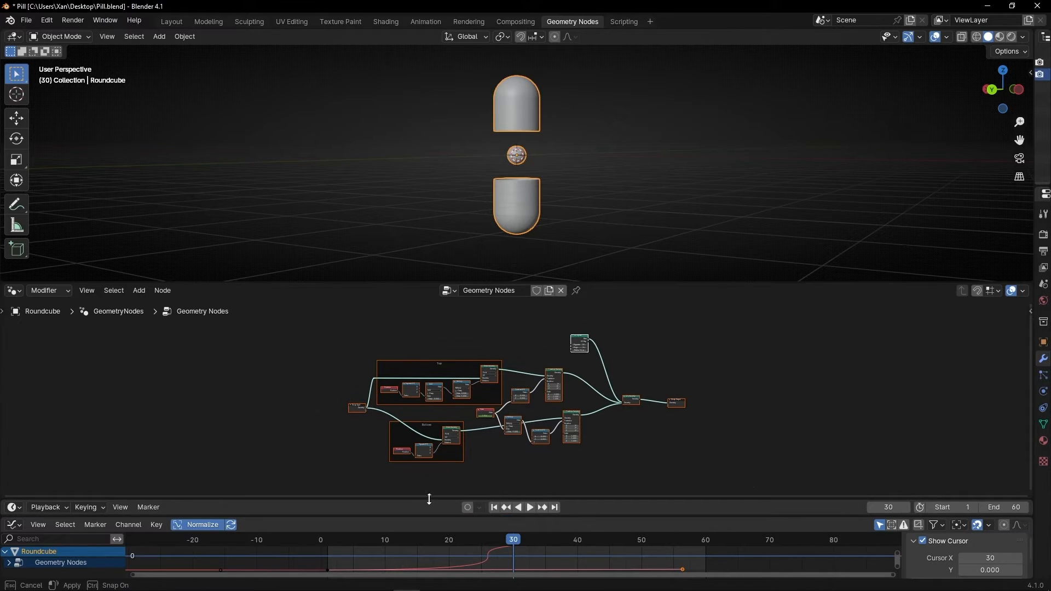
- Play the capsule animation from the first frame to check the sphere between the halves, and stop playback
left_click(494, 508)
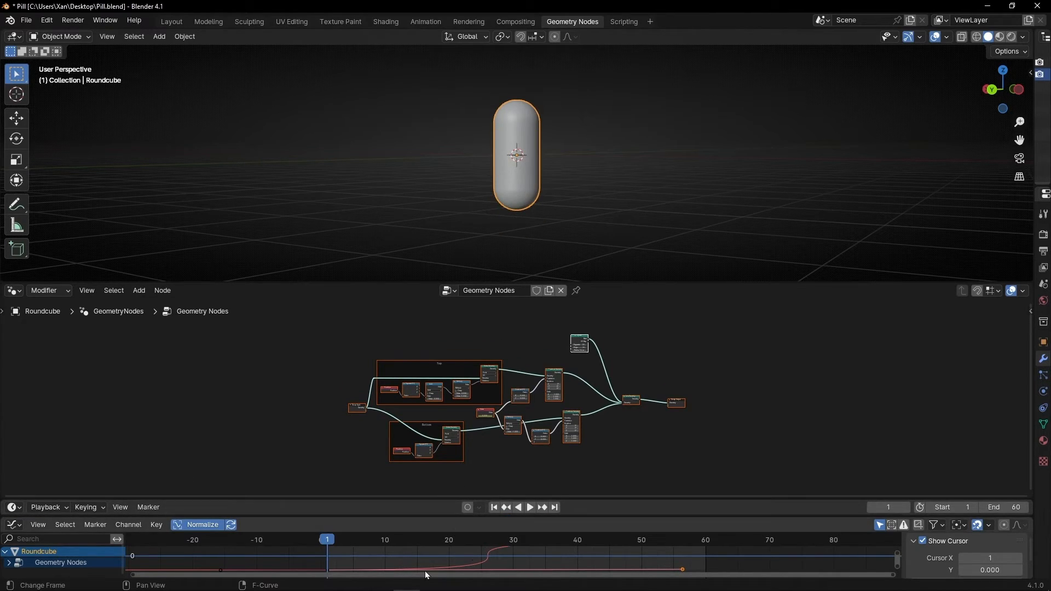
left_click(530, 507)
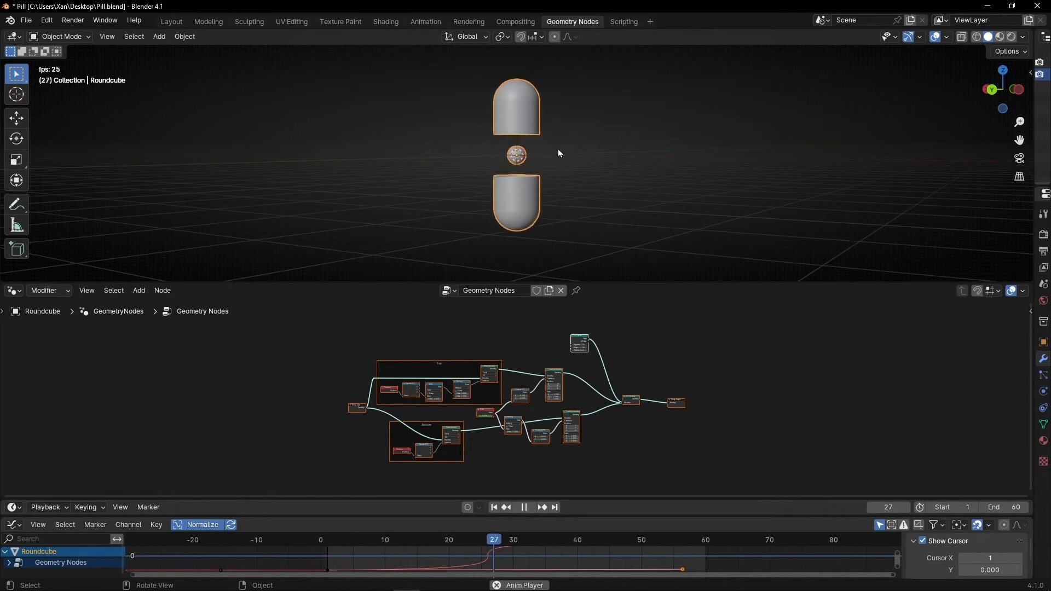
key("space")
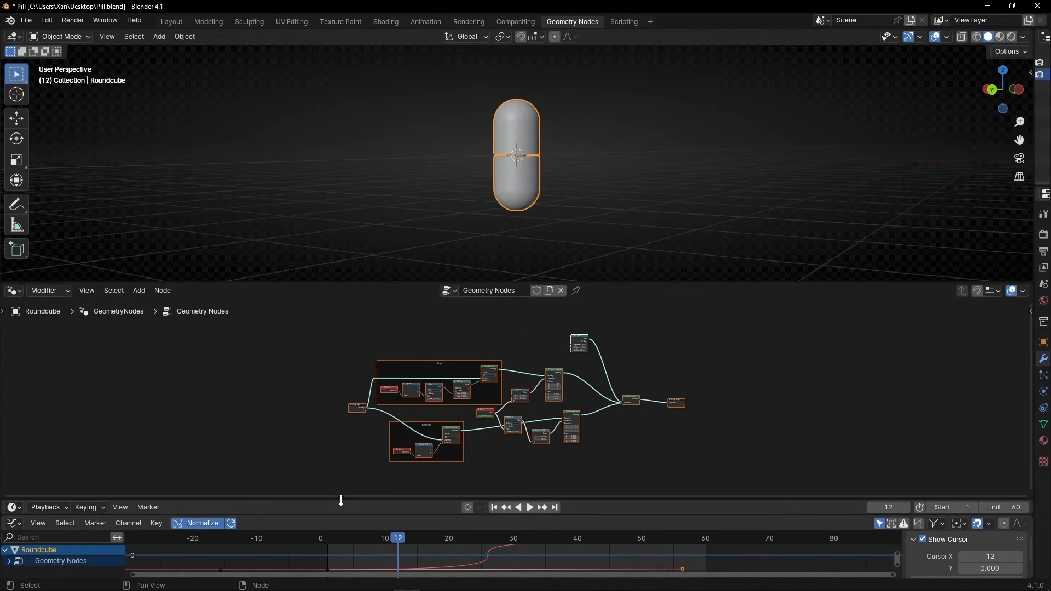
- Enlarge the Graph Editor and move the last keyframe of the separation curve to about frame 59, keeping its value
left_click_drag(342, 496, 343, 368)
left_click_drag(343, 517, 342, 393)
scroll(659, 471, "down", 2)
middle_click_drag(651, 495, 530, 497)
left_click_drag(483, 458, 511, 491)
key("g")
left_click(551, 489)
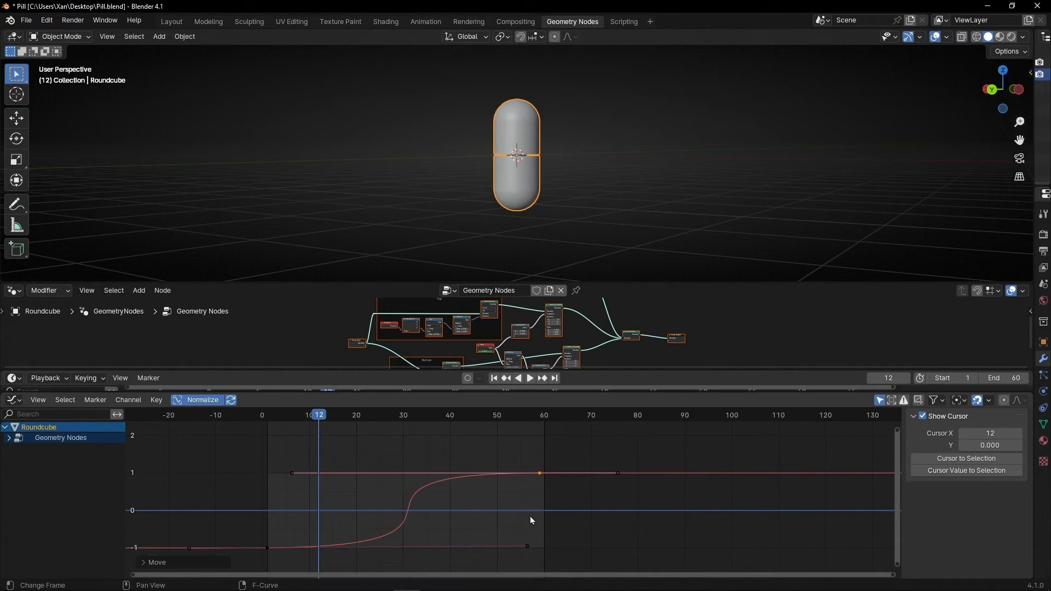
- Soften the easing by moving the first keyframe's right handle to about frame 47 and the last keyframe's left handle to about frame 13
left_click_drag(553, 534, 501, 556)
key("g")
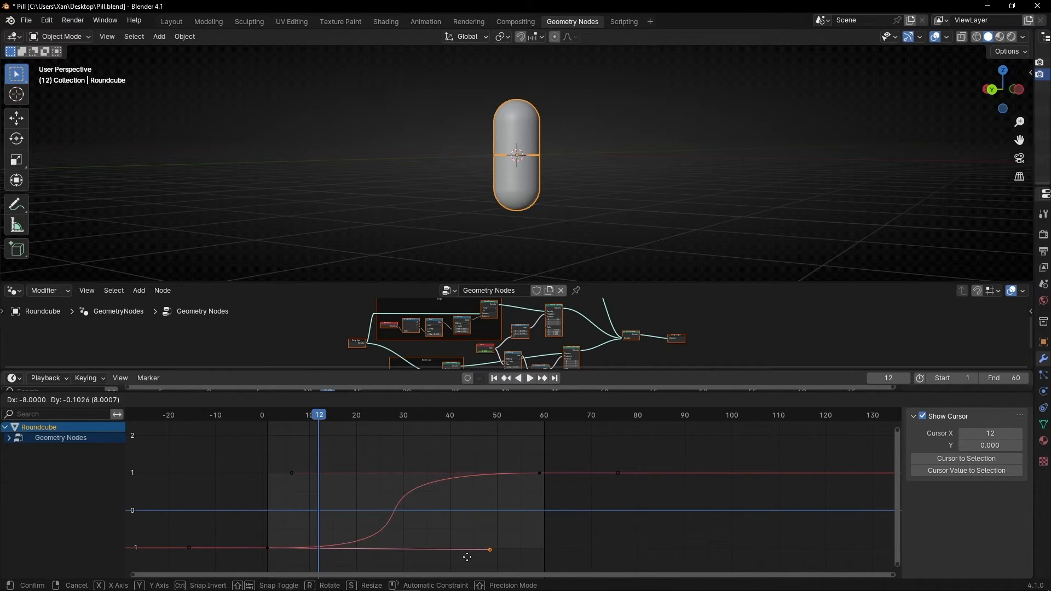
left_click(459, 555)
left_click_drag(229, 439, 308, 483)
key("g")
left_click(345, 487)
- Play the animation from the start to review the softened easing, and stop playback
key("shift+Left")
key("space")
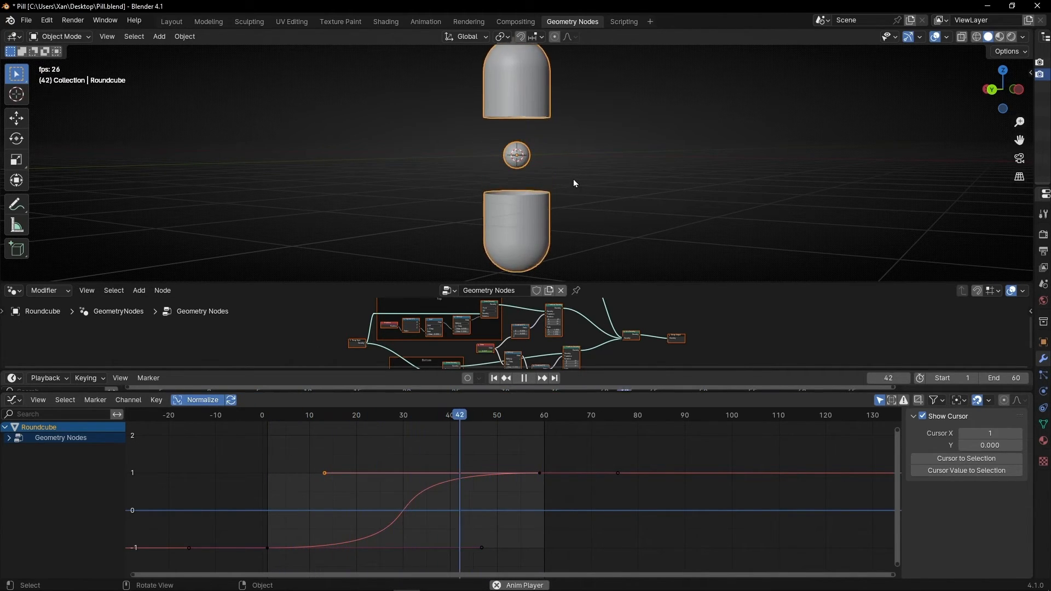
key("space")
- Switch the 3D viewport's shading to Material Preview
key("ctrl+space")
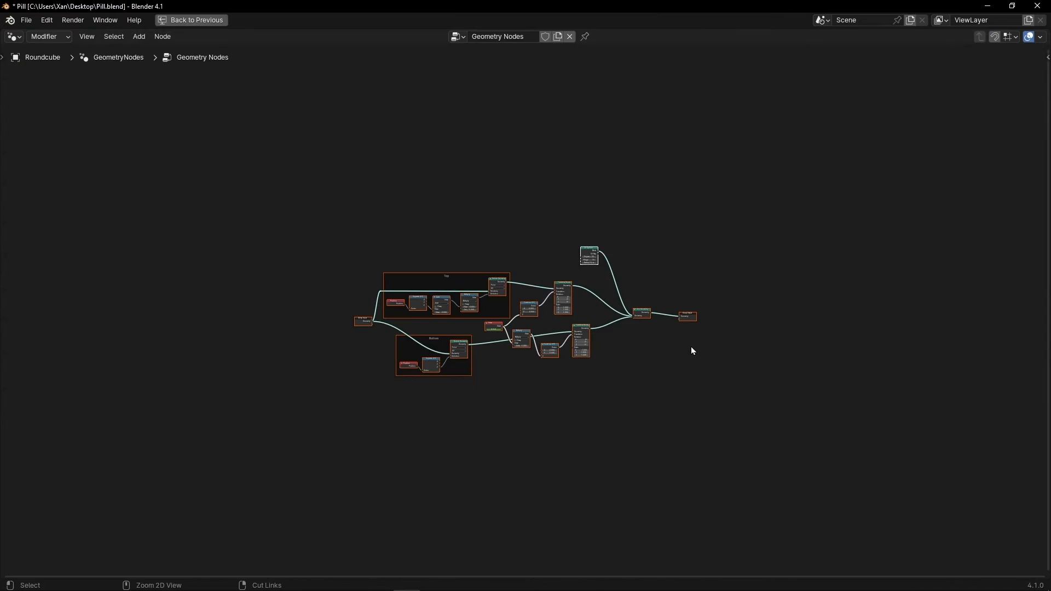
scroll(690, 347, "up", 5)
key("ctrl+space")
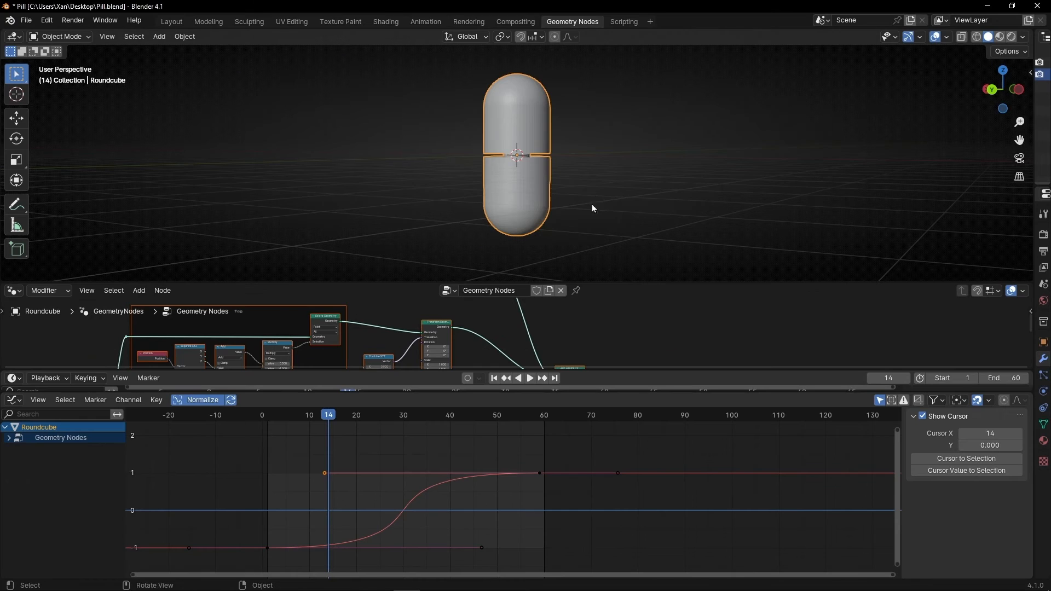
left_click(1003, 38)
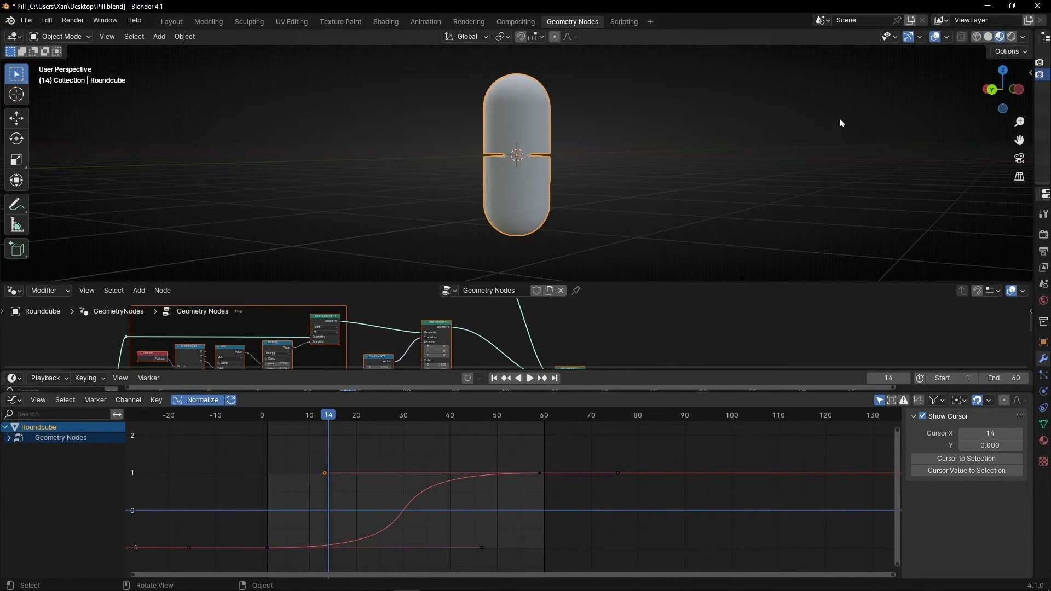
- Insert a Set Material node after the upper Transform Geometry node and a duplicate after the lower one, both feeding Join Geometry
key("ctrl+space")
scroll(665, 348, "up", 6)
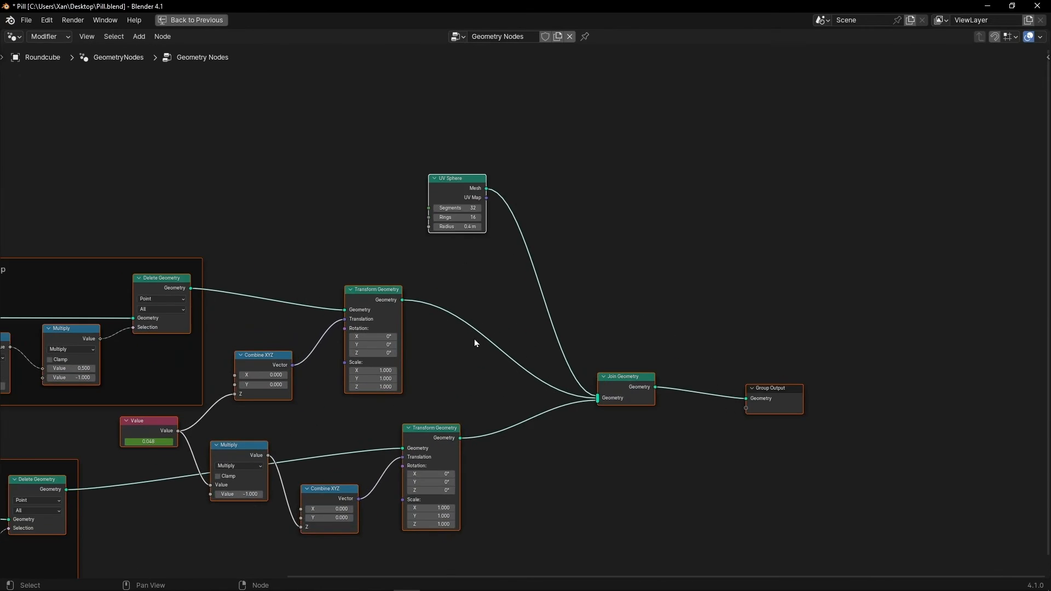
key("shift+a")
type("s")
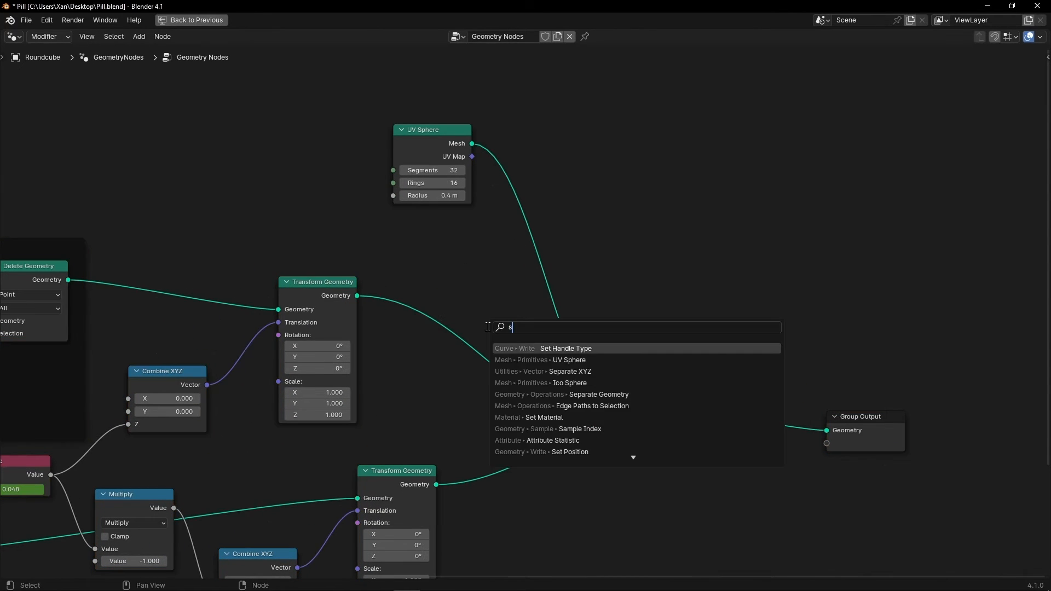
type("et mat")
key("Return")
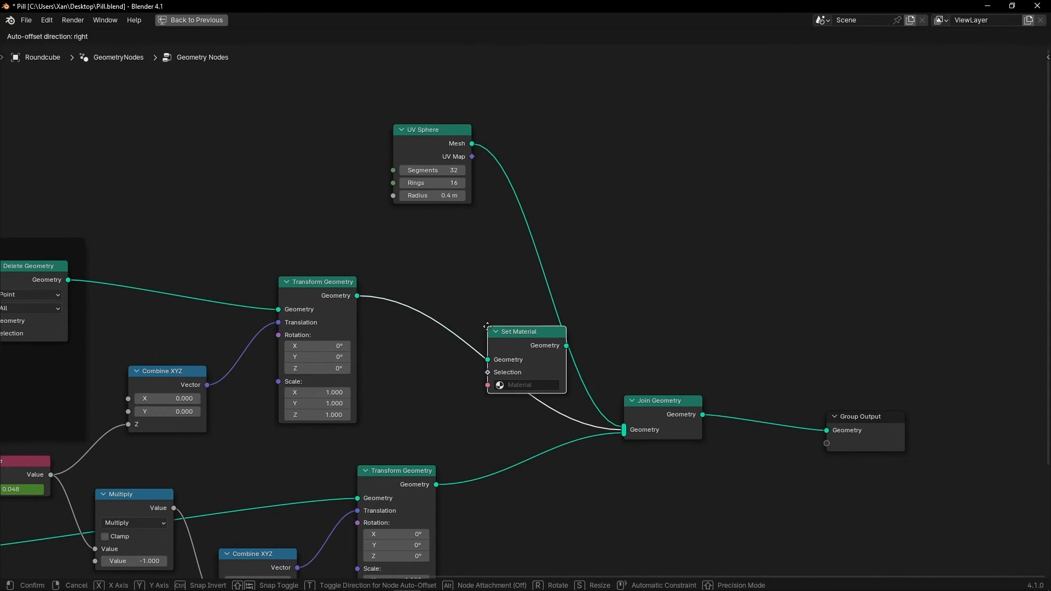
left_click(441, 303)
key("shift+d")
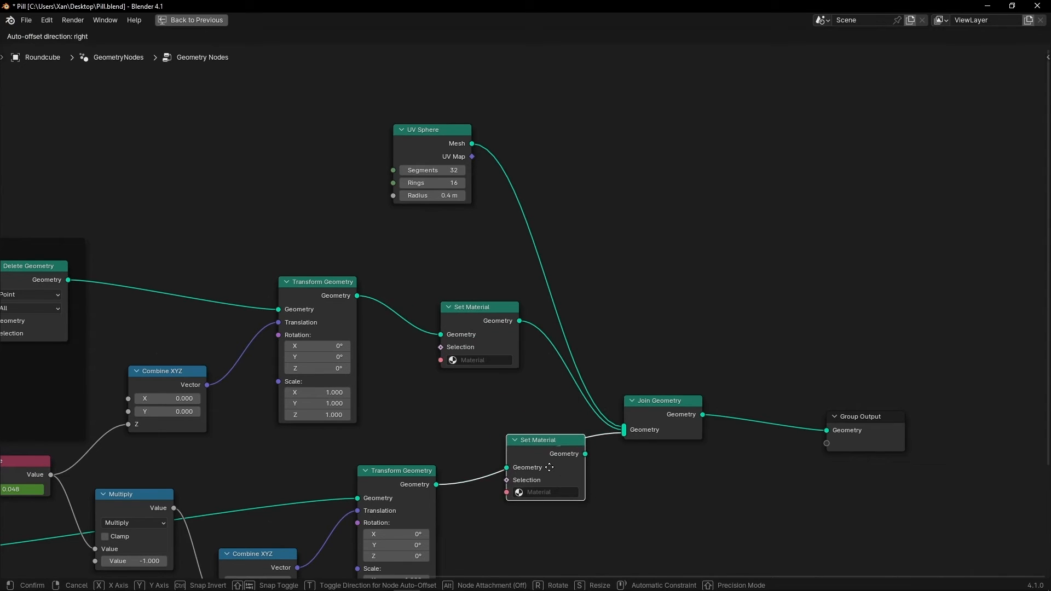
left_click(569, 450)
- Restore the full layout, enlarge the node editor around the lower Set Material node, and widen the properties editor
key("ctrl+space")
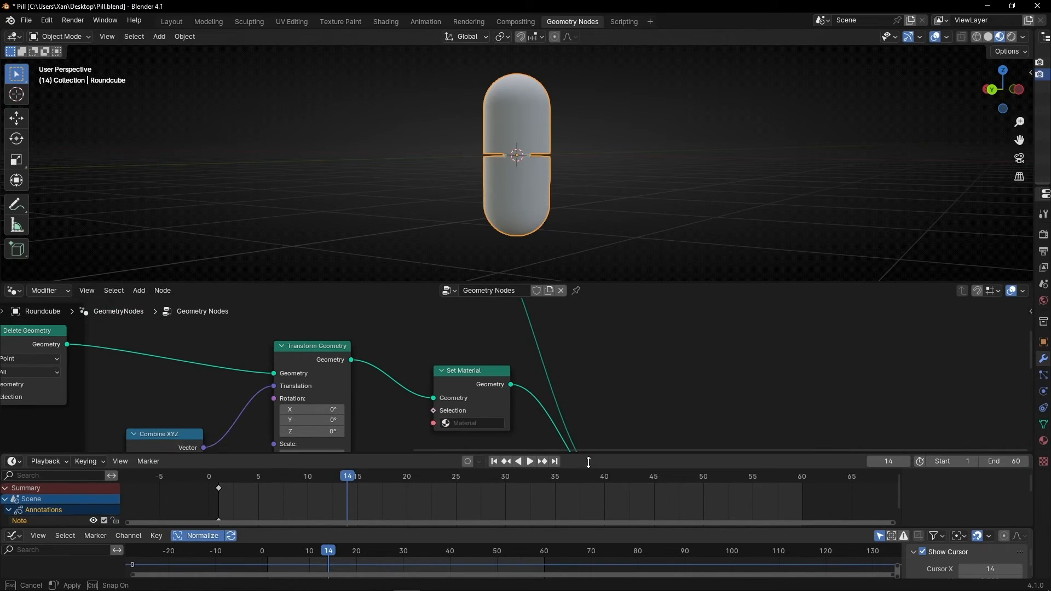
scroll(596, 448, "down", 6)
middle_click_drag(648, 432, 500, 334)
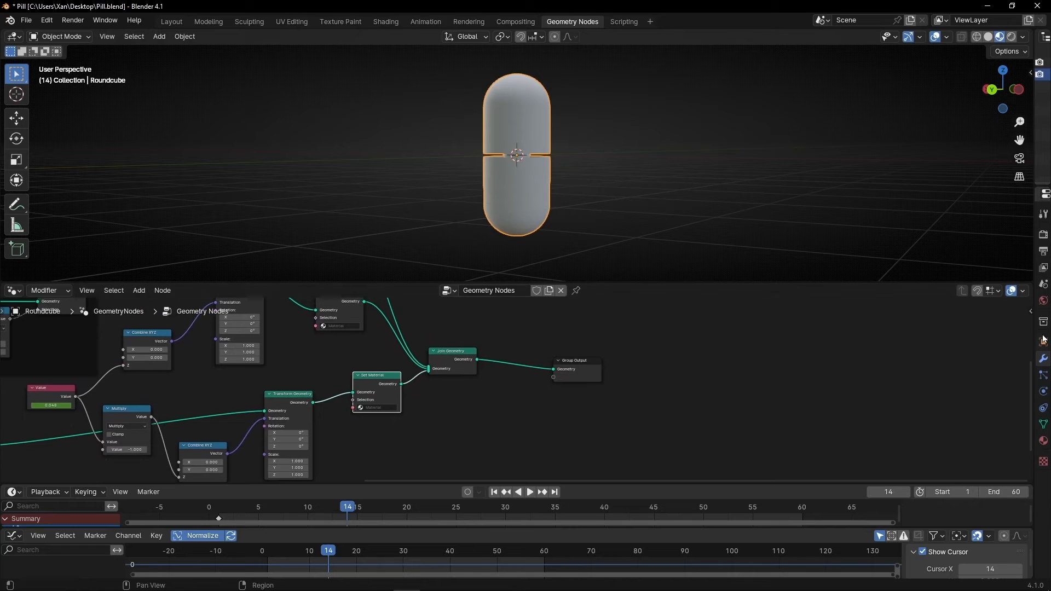
left_click_drag(1023, 335, 850, 340)
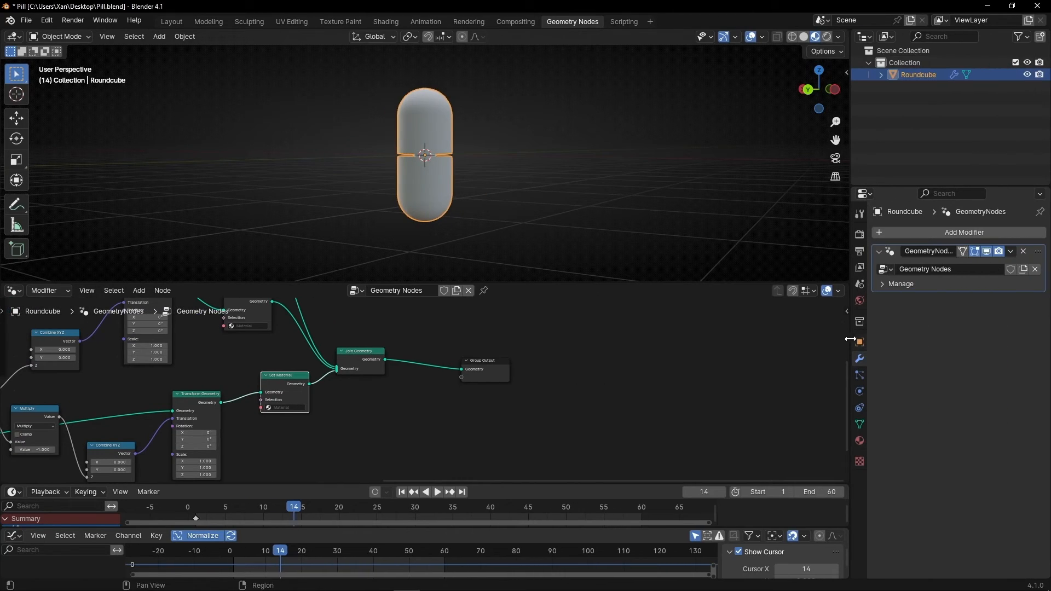
- Create a new material on the Roundcube object and set its base color to red
left_click(860, 441)
left_click(961, 284)
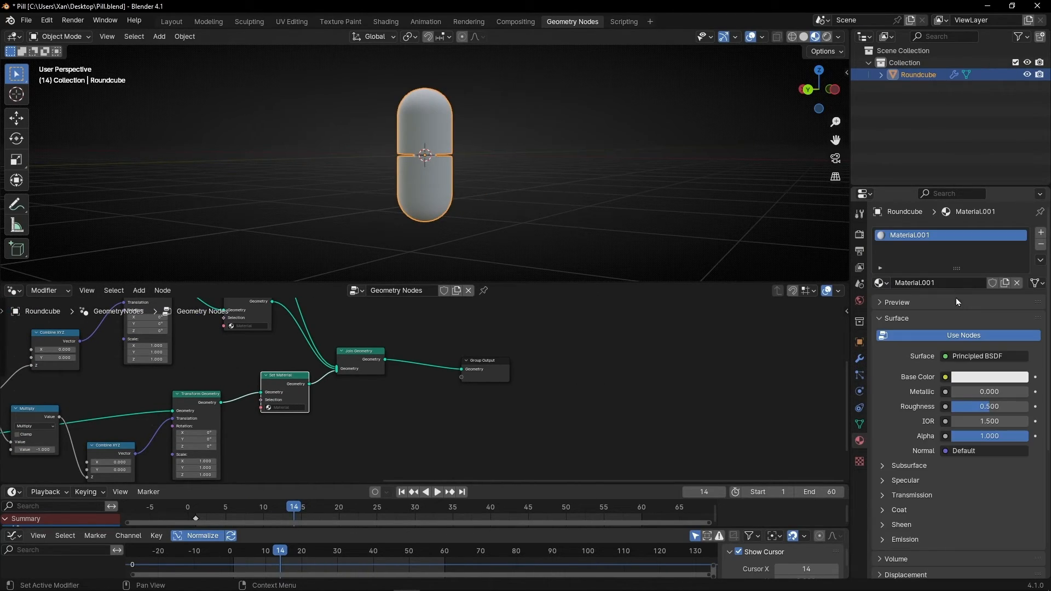
left_click(968, 377)
mouse_move(961, 271)
left_mouse_down()
mouse_move(952, 270)
mouse_move(955, 281)
left_mouse_up()
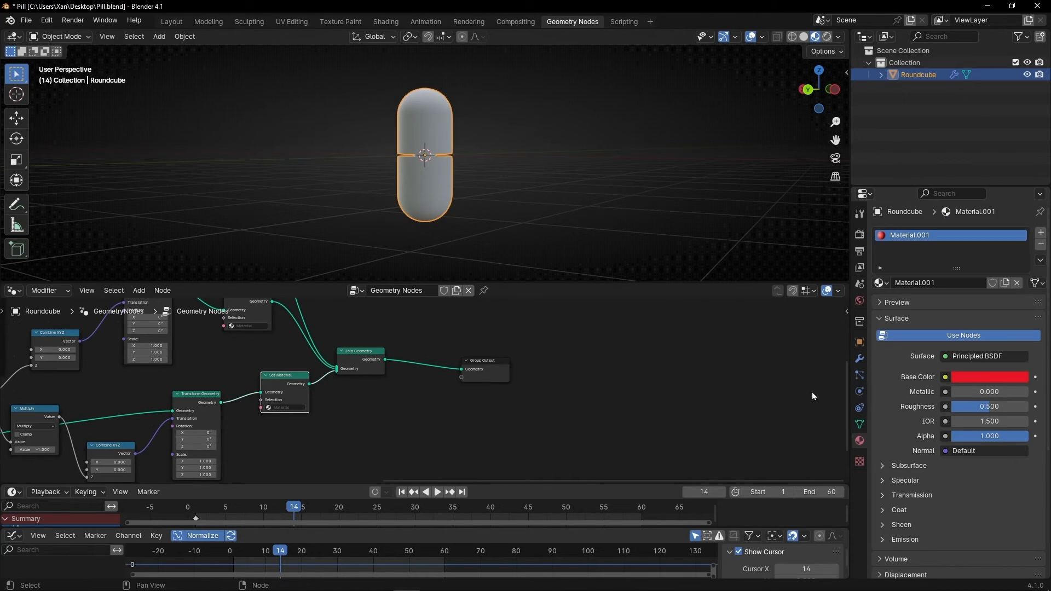
- Assign Material.001 in the upper Set Material node and Material in the lower one
scroll(360, 357, "up", 3)
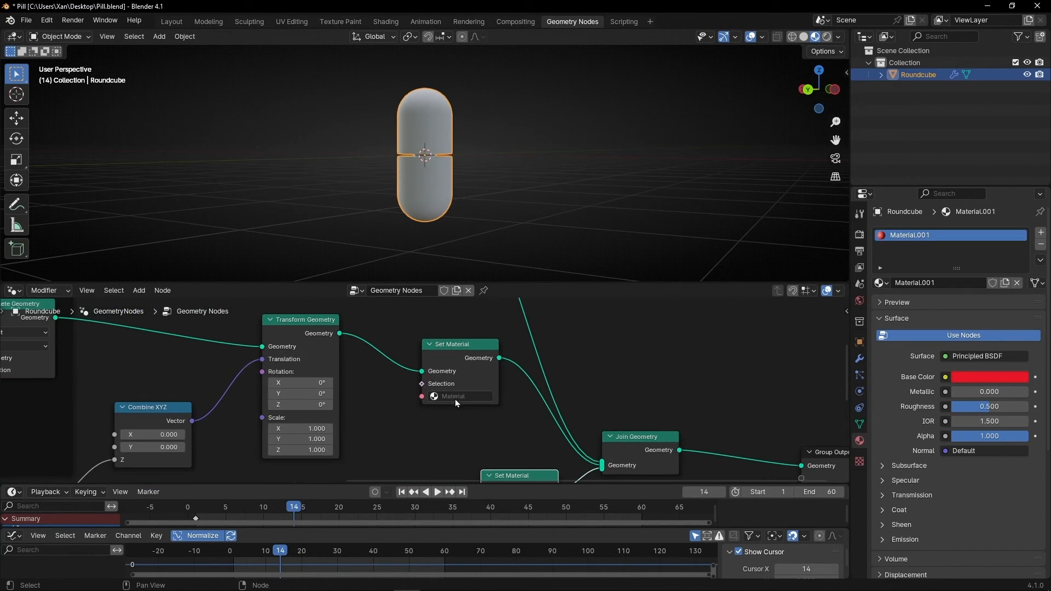
left_click(460, 397)
left_click(462, 423)
middle_click_drag(539, 472, 484, 370)
left_click(477, 425)
left_click(468, 439)
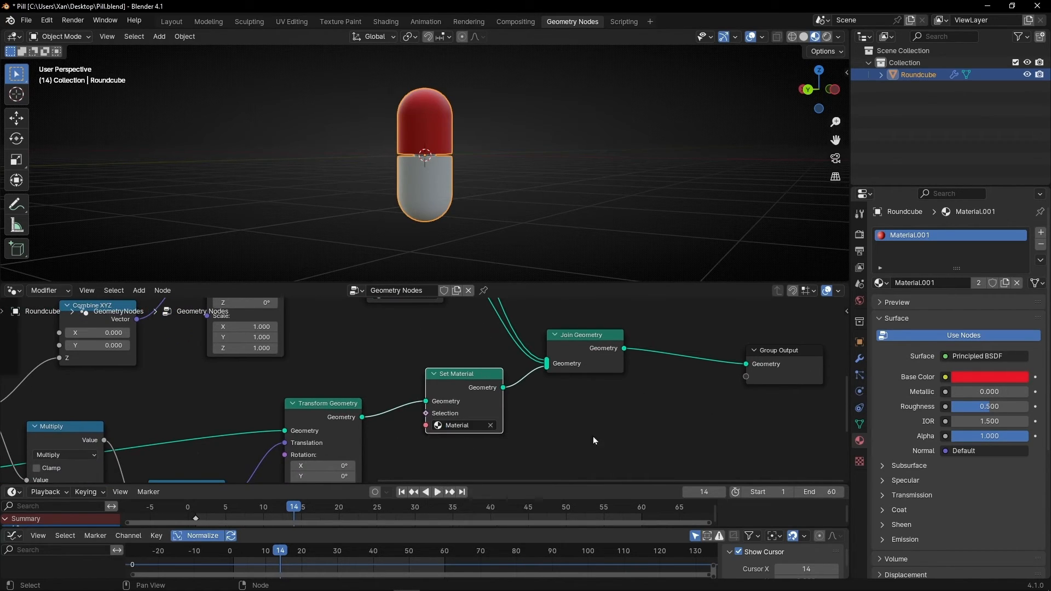
- Add a second material slot with a new white material and assign Material.002 in the lower Set Material node
left_click(1040, 234)
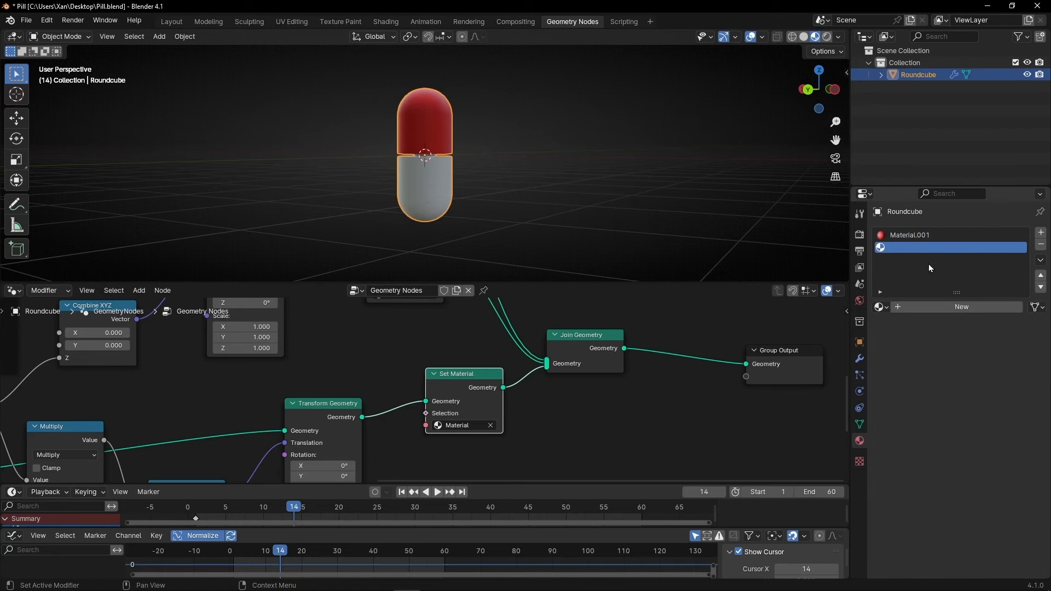
left_click(958, 310)
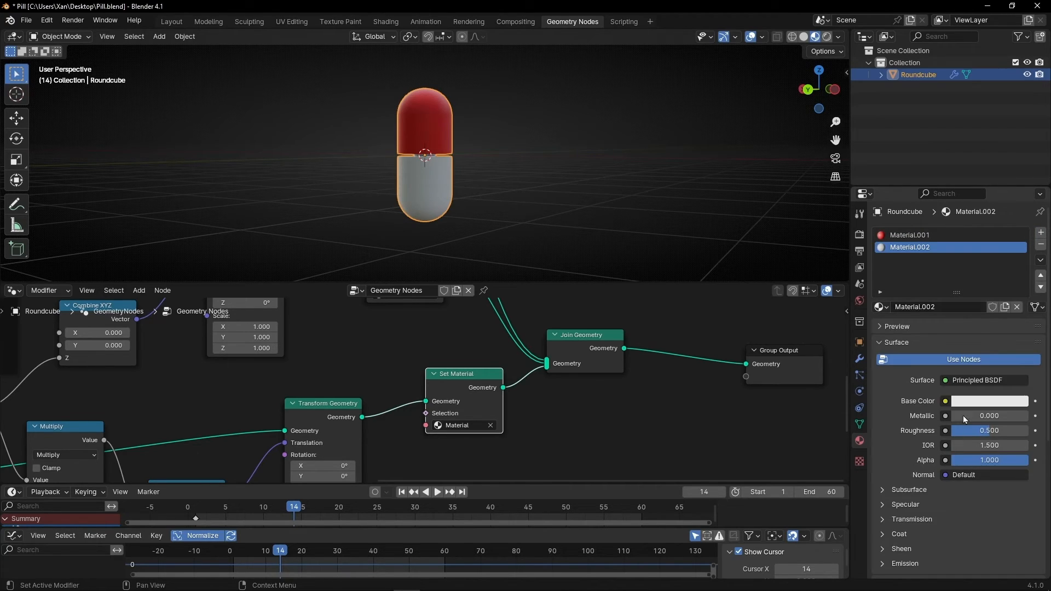
left_click(457, 425)
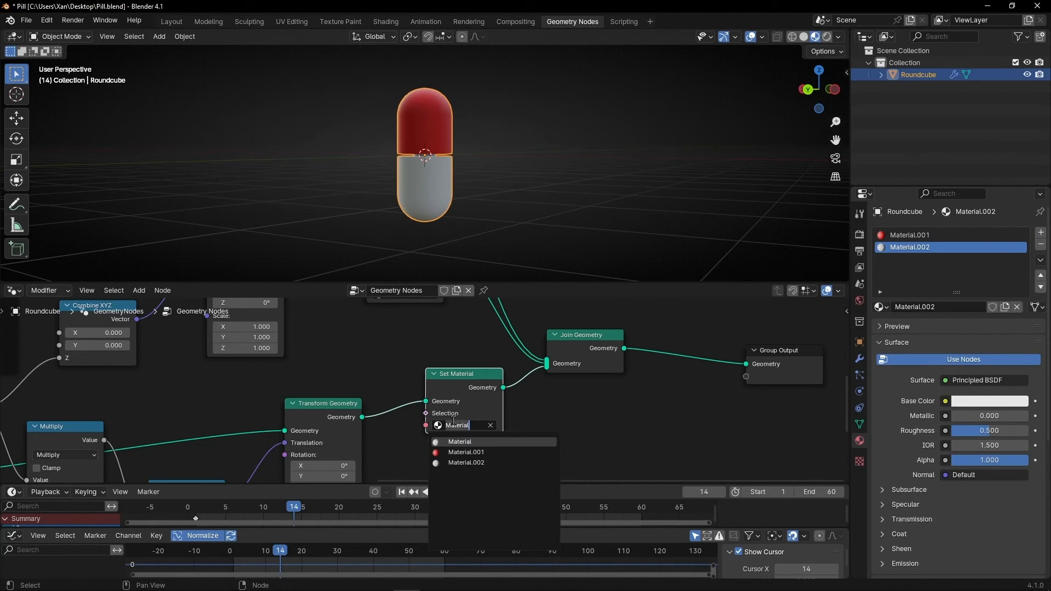
left_click(468, 468)
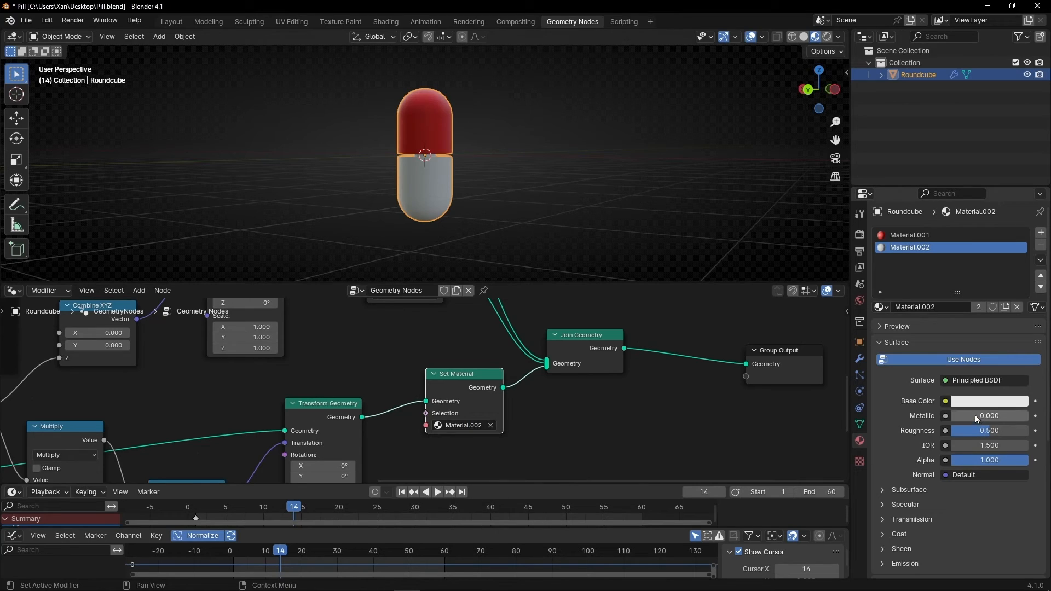
- Set Metallic to 1.000 for both Material.002 and the red Material.001
left_click_drag(977, 418, 1029, 417)
scroll(463, 191, "up", 2)
middle_click_drag(436, 360, 428, 423)
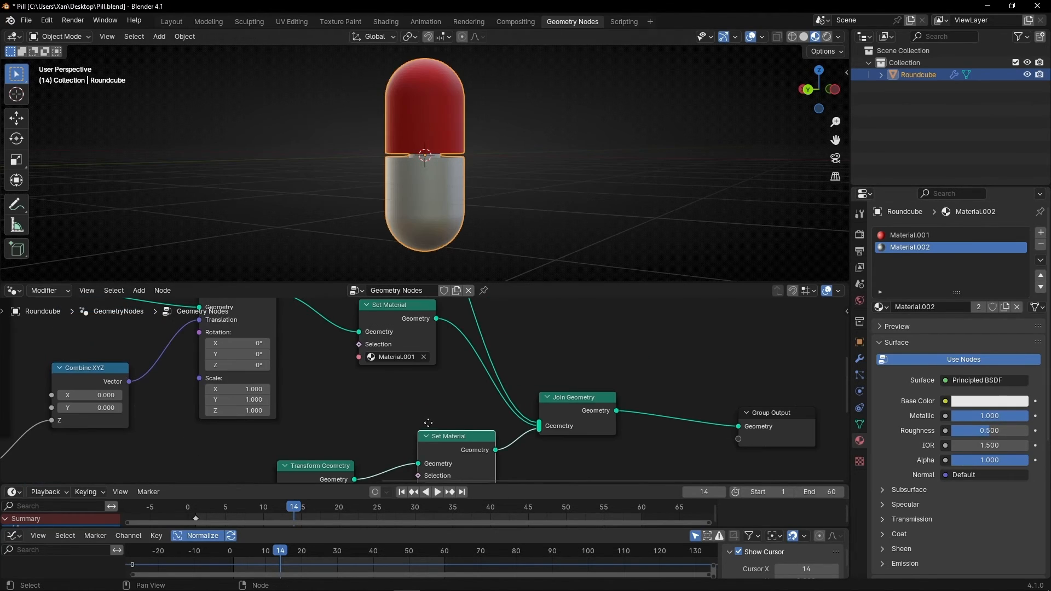
left_click(932, 236)
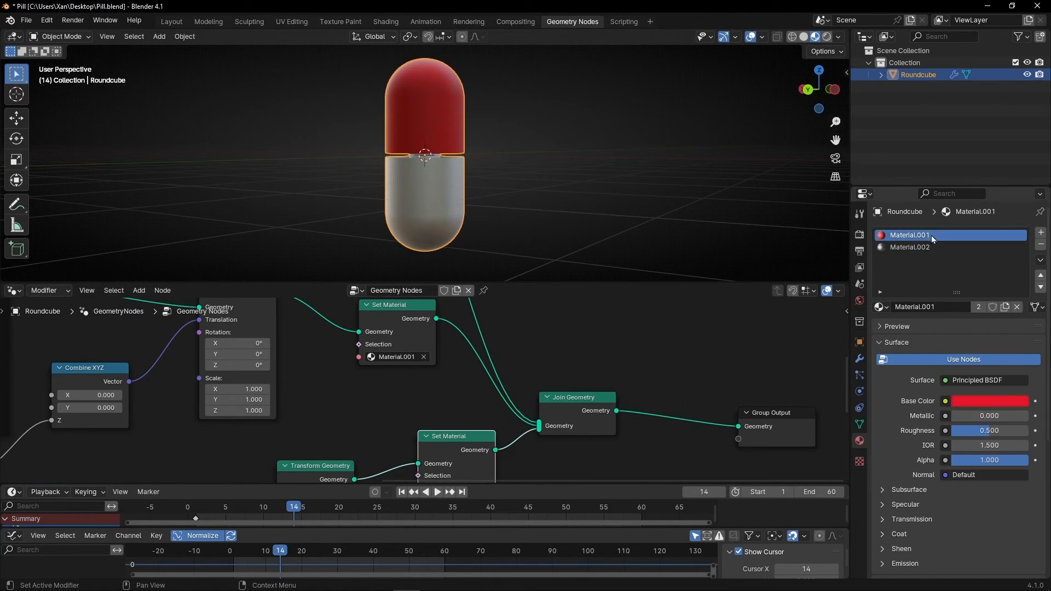
left_click_drag(974, 416, 1028, 416)
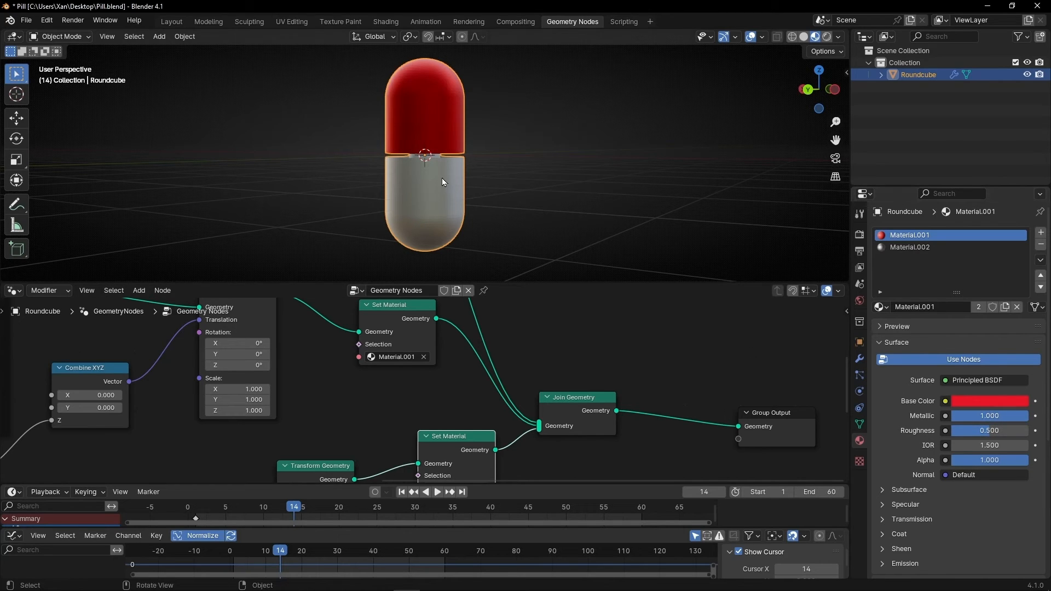
- Insert a Set Shade Smooth node between the Join Geometry and Group Output nodes
scroll(441, 179, "up", 4)
middle_click_drag(442, 178, 430, 143)
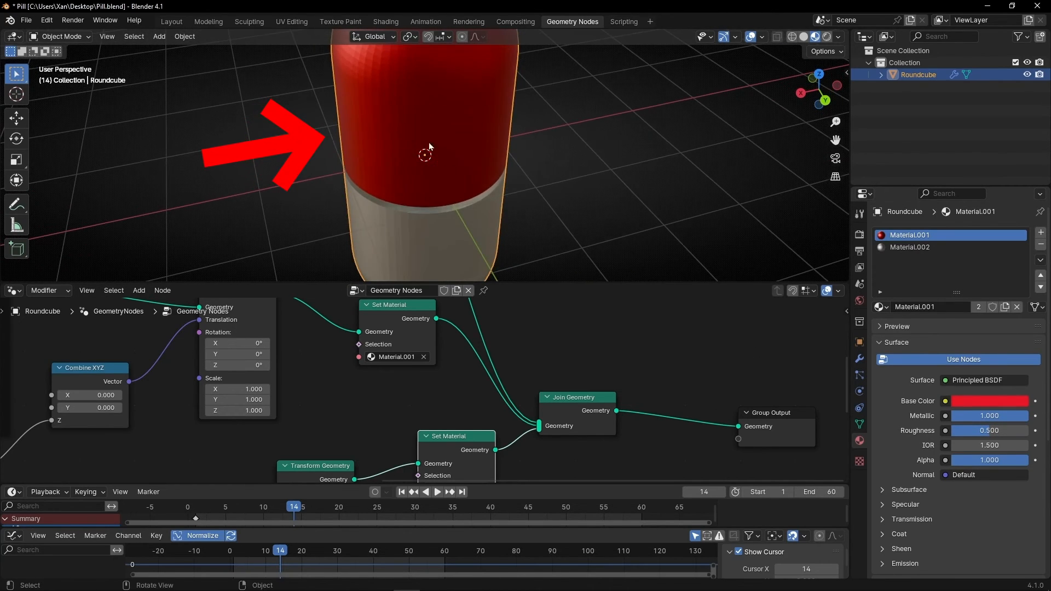
middle_click_drag(505, 174, 459, 164)
middle_click_drag(793, 426, 568, 386)
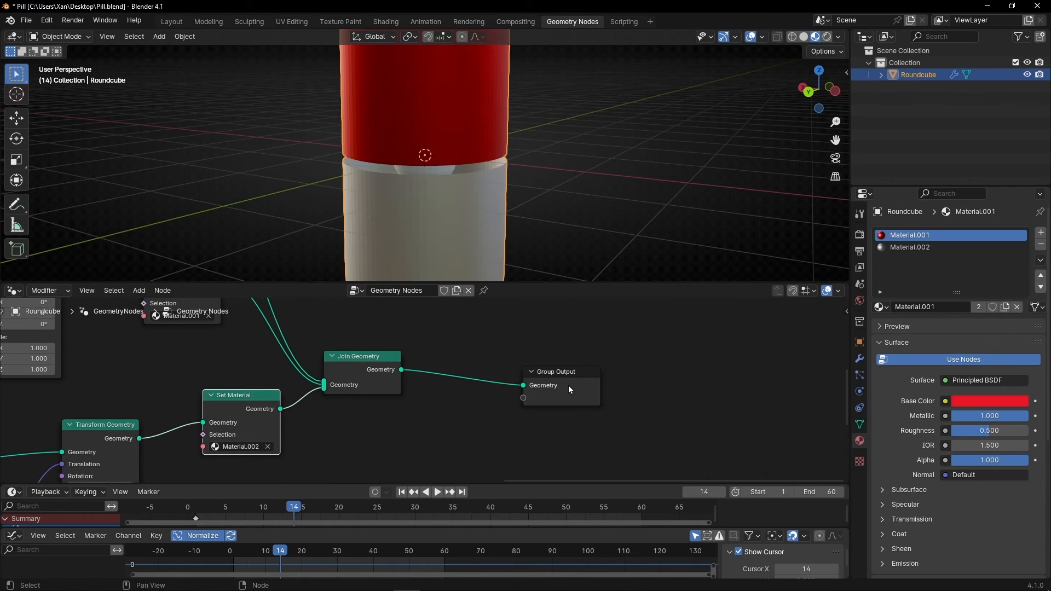
key("shift+a")
type("shade")
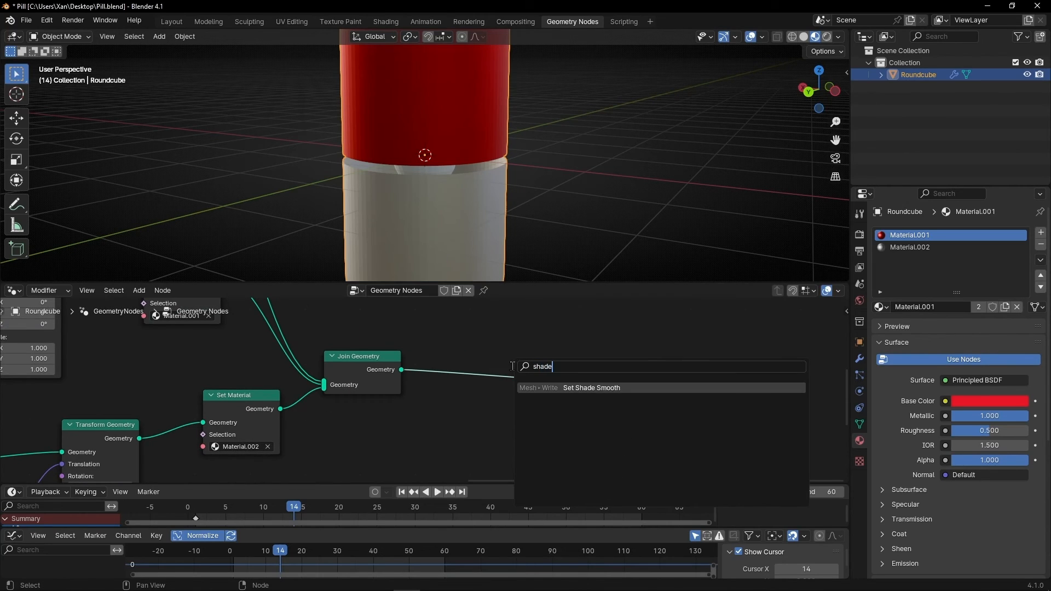
key("Return")
left_click(456, 357)
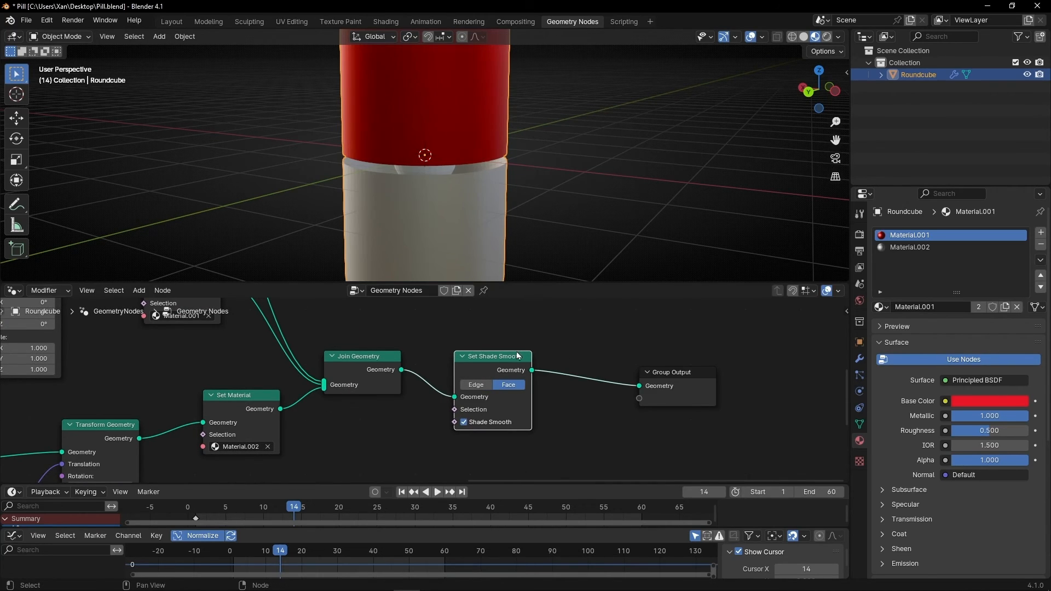
- Play the capsule animation in a maximized 3D viewport to check the smooth shading, then stop playback and restore the layout
key("ctrl+space")
middle_click_drag(538, 267, 835, 276)
middle_click_drag(672, 275, 711, 327)
key("space")
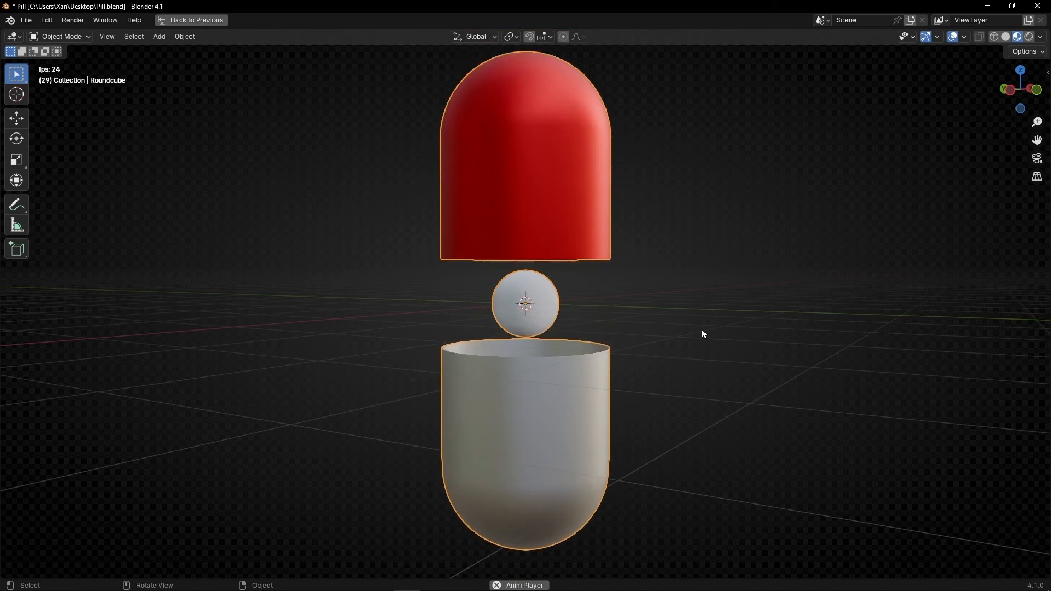
key("space")
key("ctrl+space")
- Duplicate a Set Material node and insert the copy on the link between the sphere node and Join Geometry
middle_click_drag(559, 356, 542, 399)
scroll(547, 399, "down", 6)
middle_click_drag(464, 364, 623, 419)
key("shift+d")
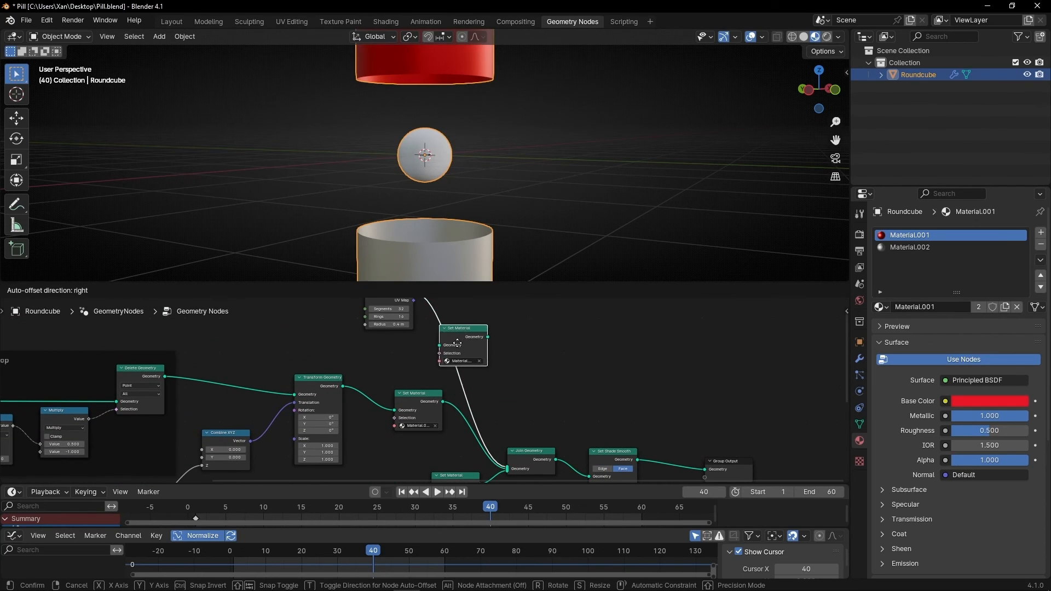
left_click(462, 342)
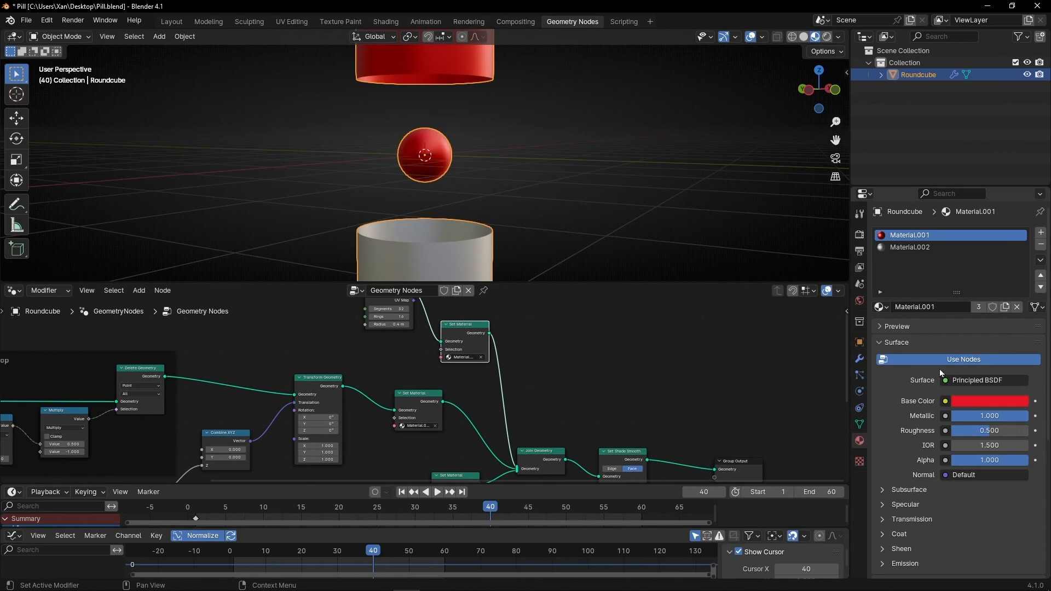
- Create a material in a third slot with emission strength about 5.8 and assign it as Material.003 in the sphere's Set Material node
left_click(1040, 234)
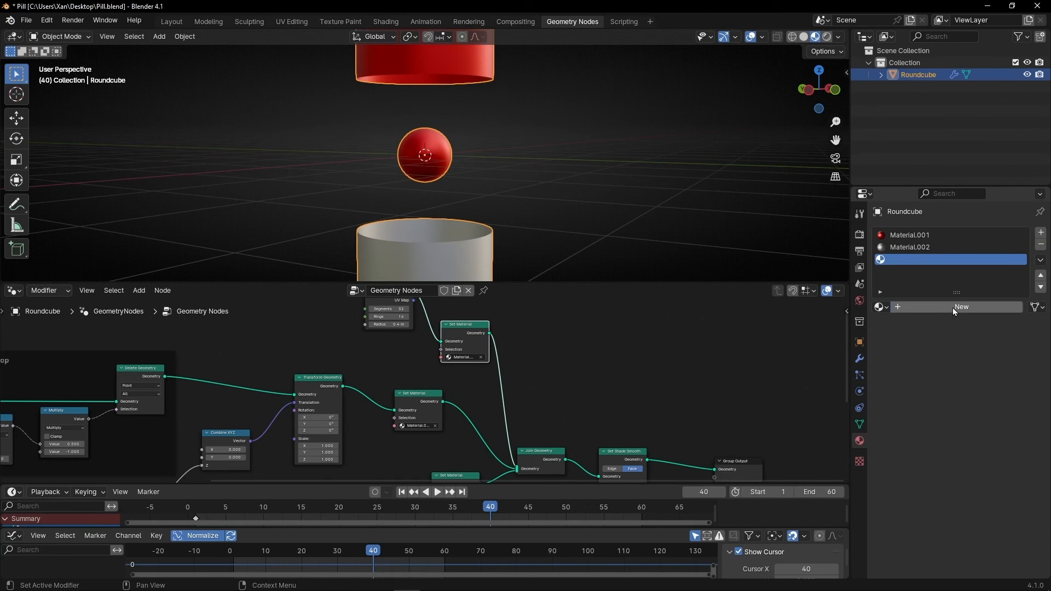
left_click(953, 309)
scroll(923, 448, "down", 5)
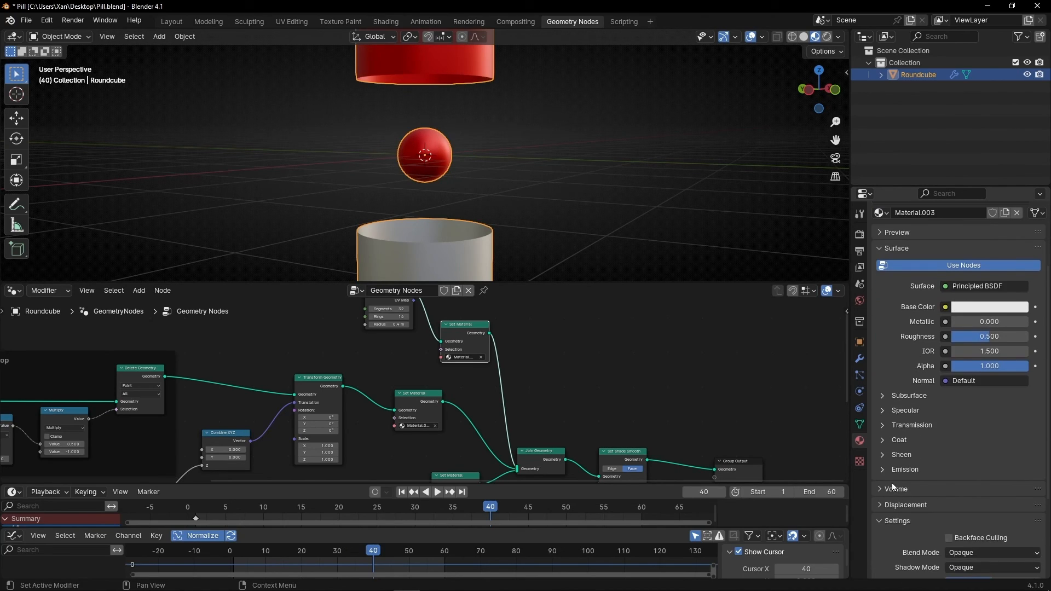
left_click(887, 470)
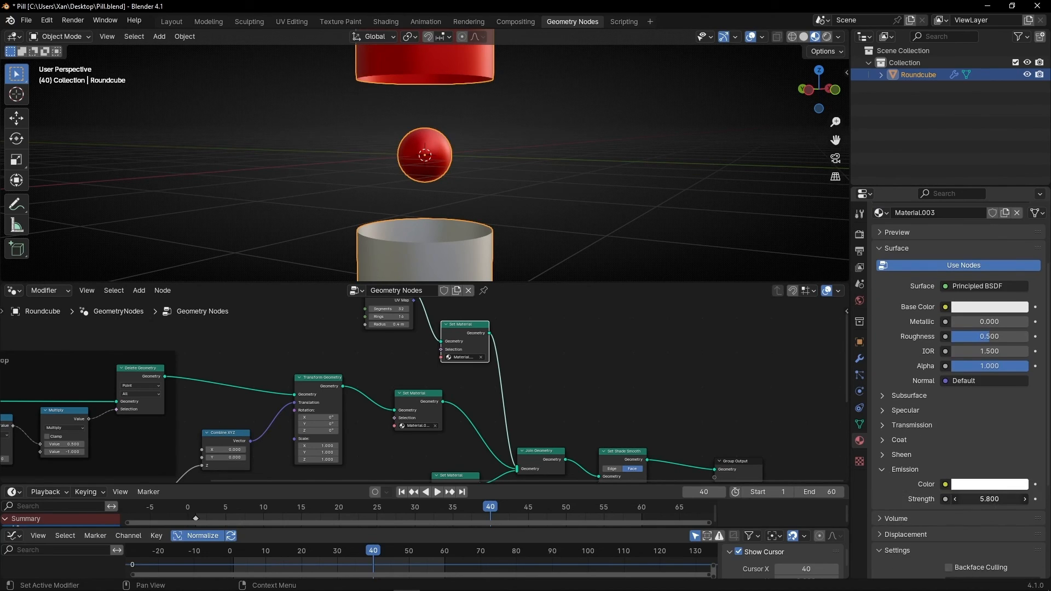
scroll(963, 323, "up", 5)
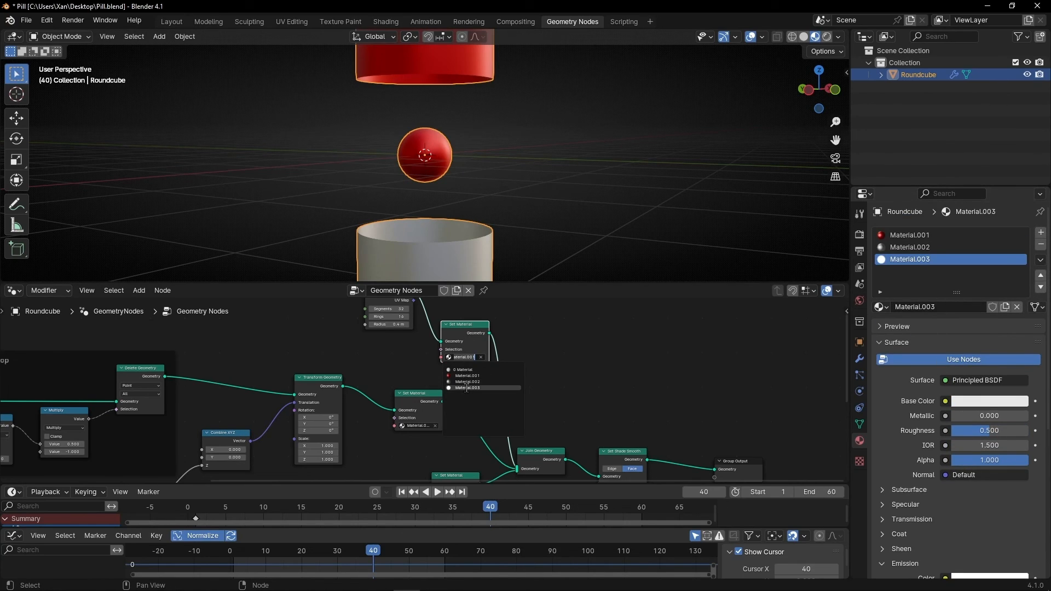
left_click(466, 388)
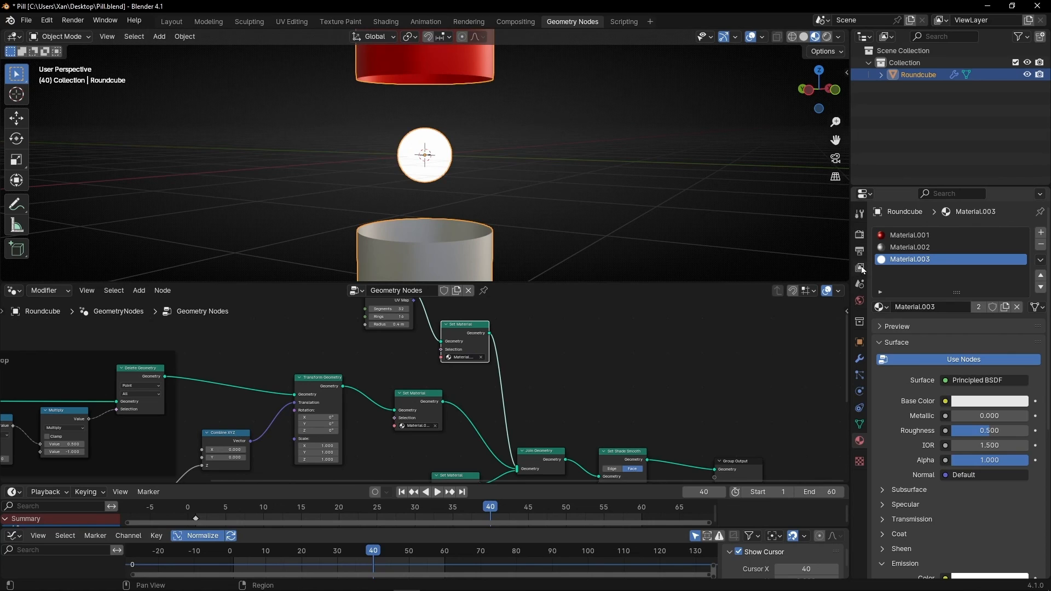
- Enable Bloom in the EEVEE render settings and play the animation in a maximized 3D viewport
left_click(860, 234)
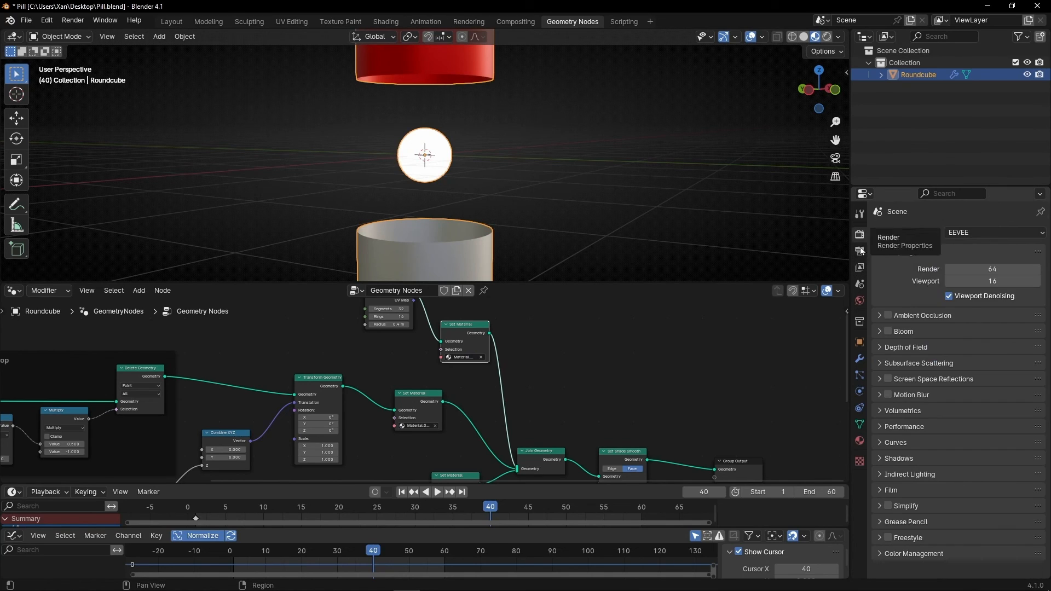
left_click(888, 332)
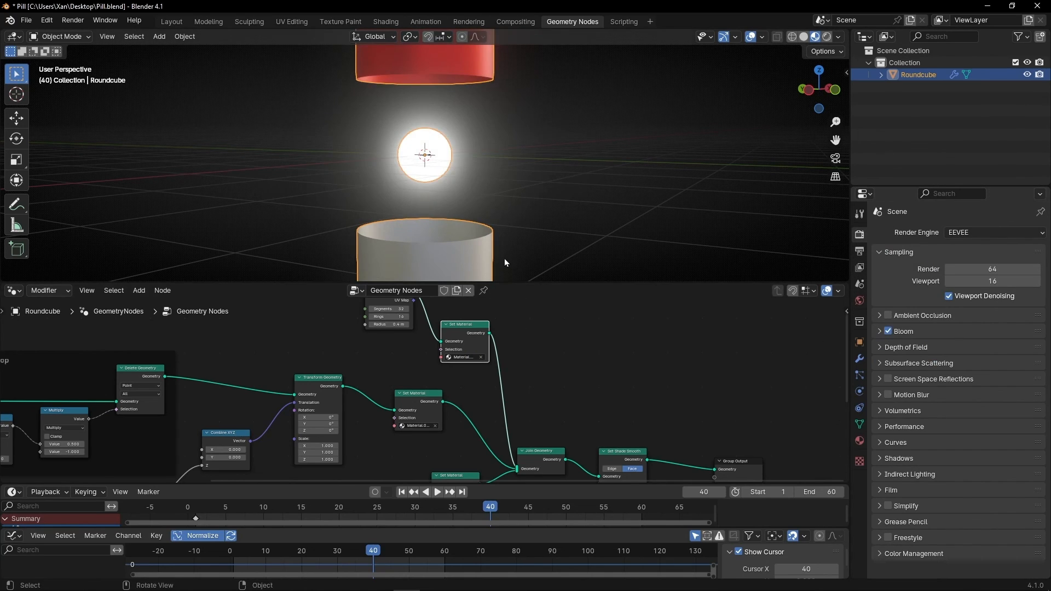
key("ctrl+space")
scroll(546, 340, "down", 1)
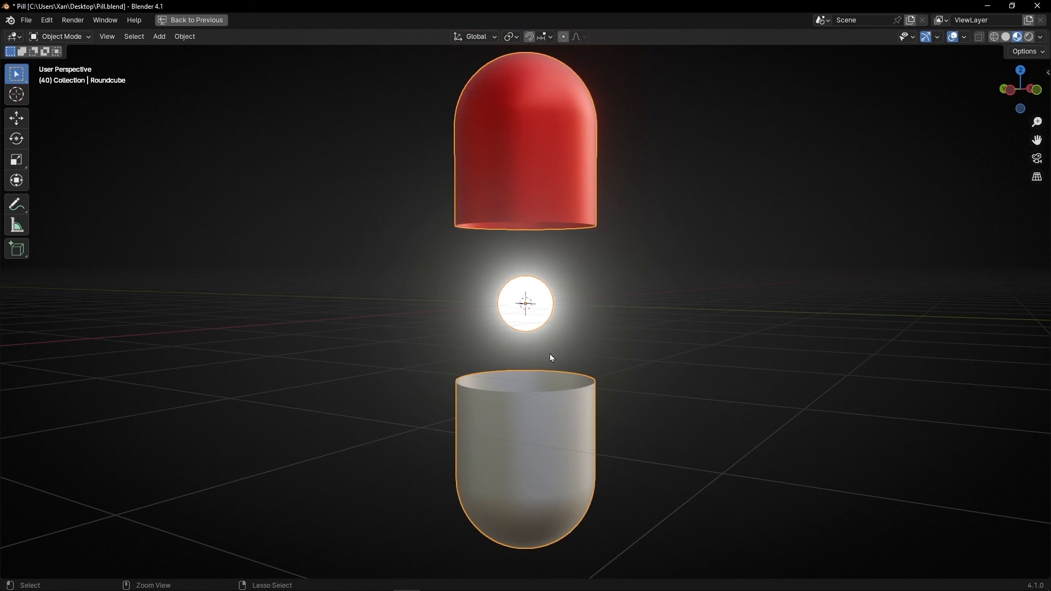
key("space")
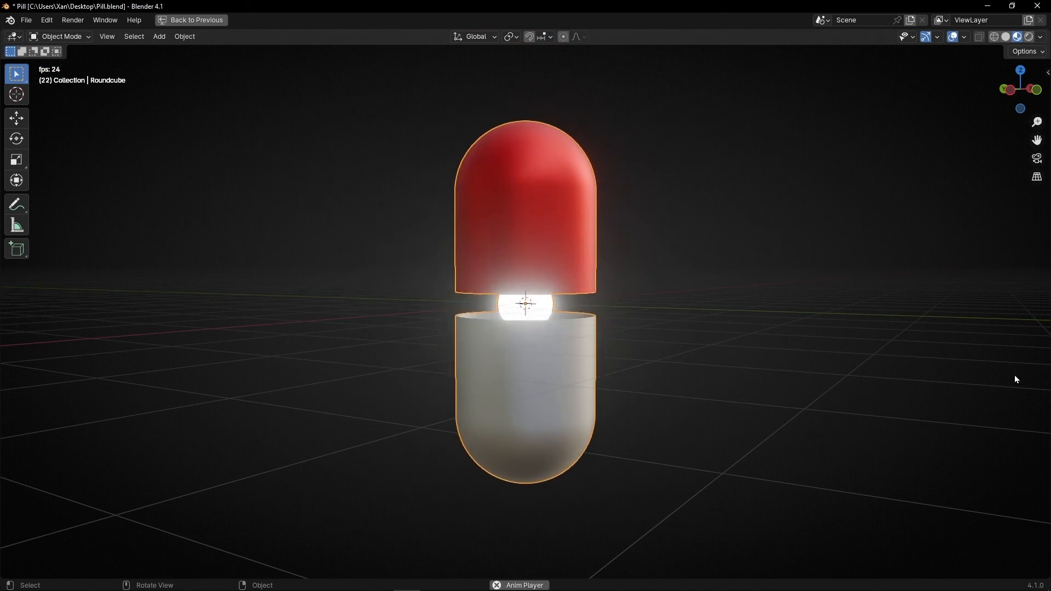